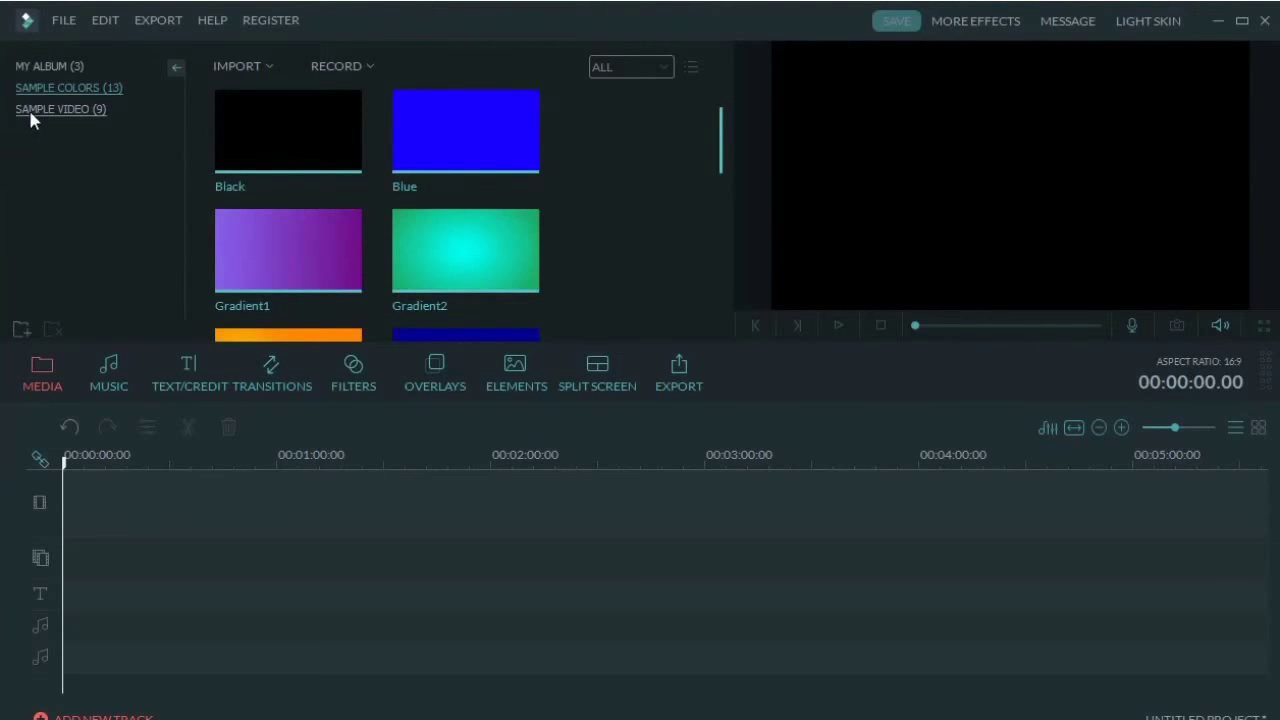
# Add the Black sample colour clip to the timeline and zoom the timeline in on it
pyautogui.click(50, 88)
pyautogui.click(287, 131)
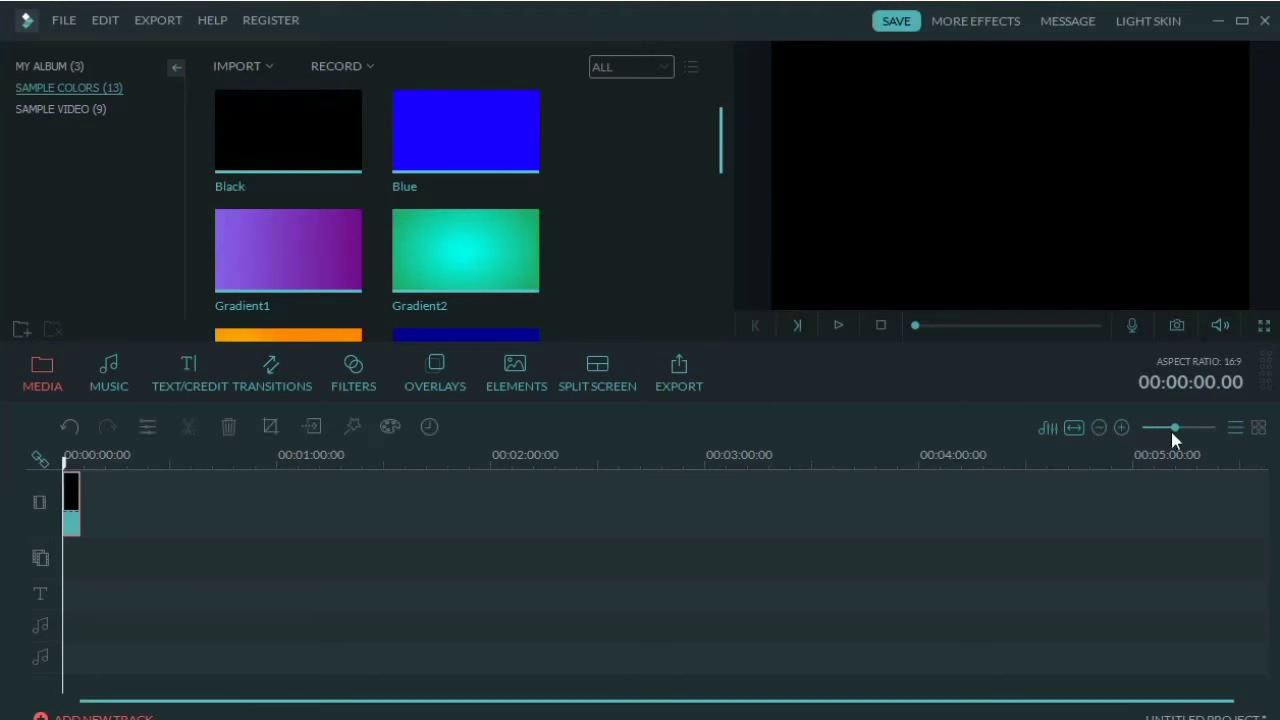
pyautogui.moveTo(1176, 428); pyautogui.dragTo(1195, 428)
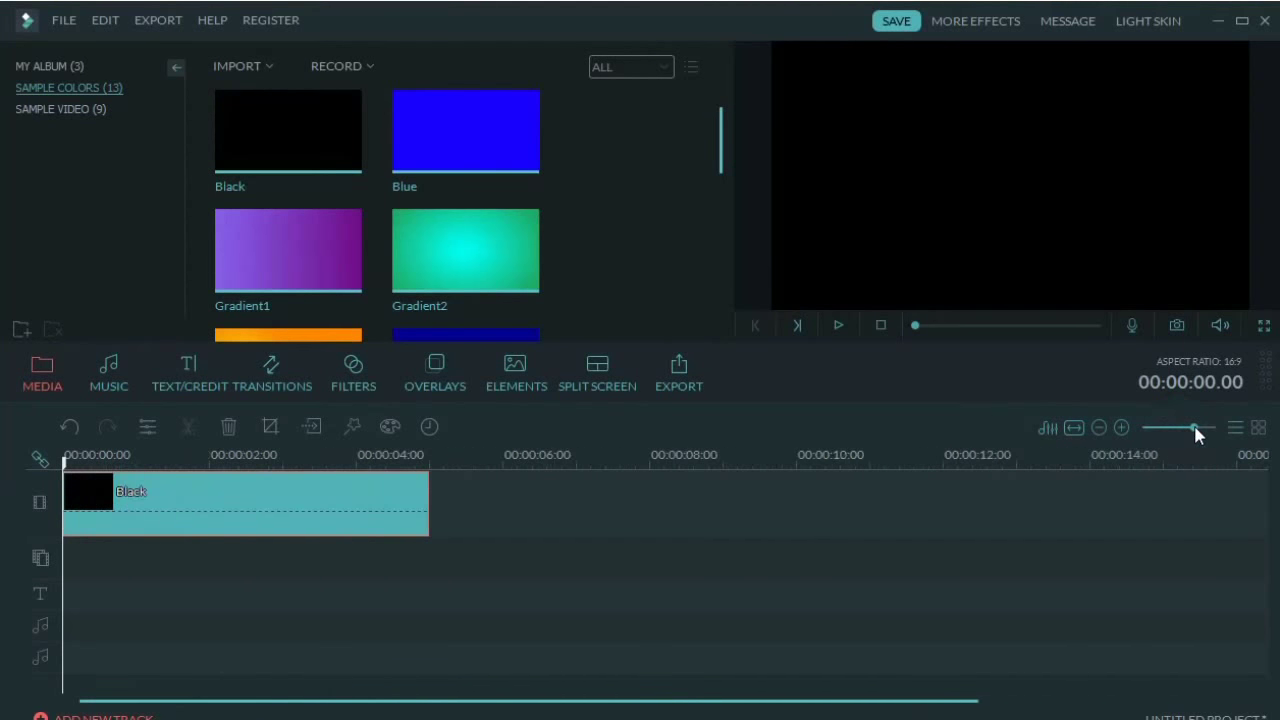
# Browse the TRAVEL, SUMMER and SPRING title presets in Text/Credit
pyautogui.click(185, 391)
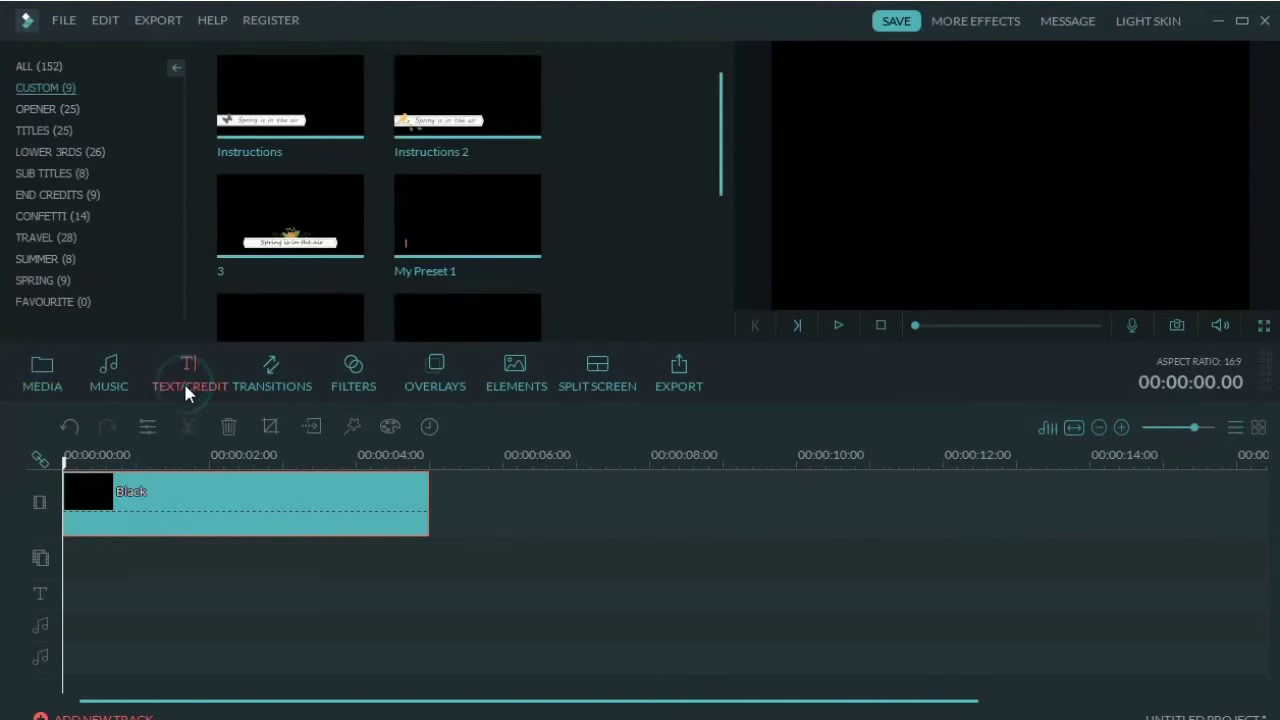
pyautogui.click(60, 240)
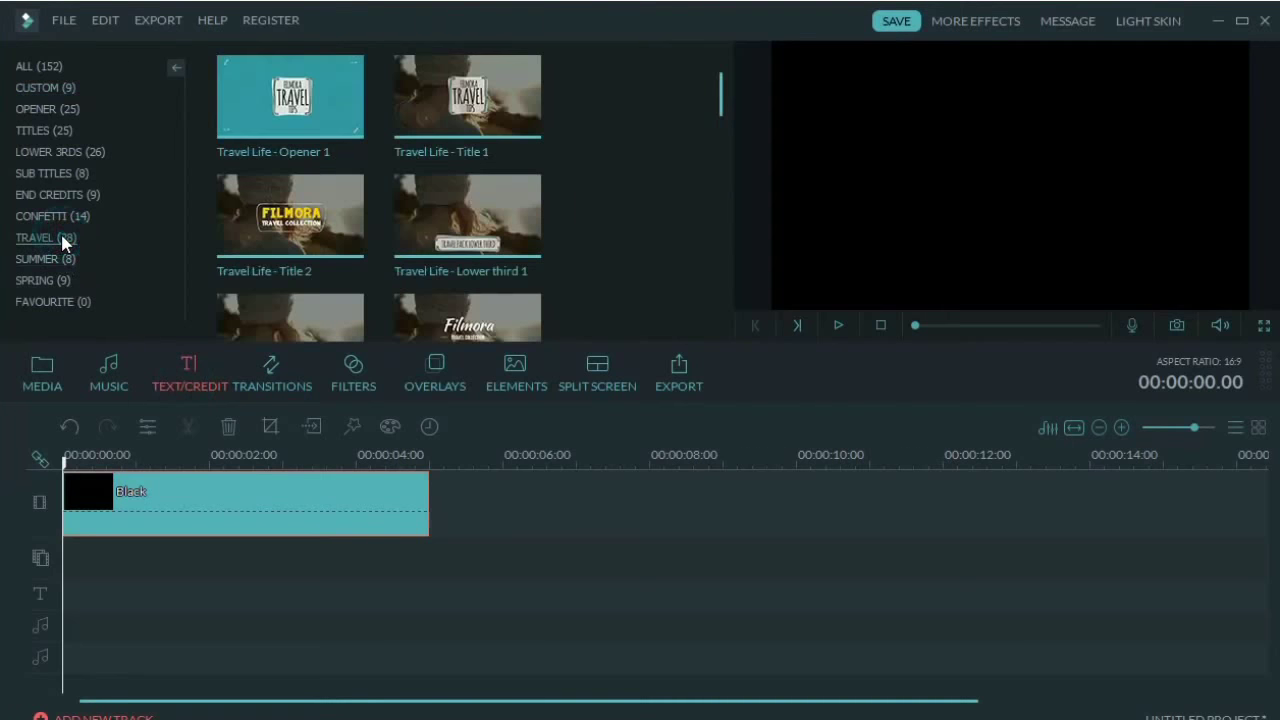
pyautogui.moveTo(722, 112)
pyautogui.mouseDown()
pyautogui.moveTo(738, 331)
pyautogui.moveTo(727, 141)
pyautogui.mouseUp()
pyautogui.click(35, 259)
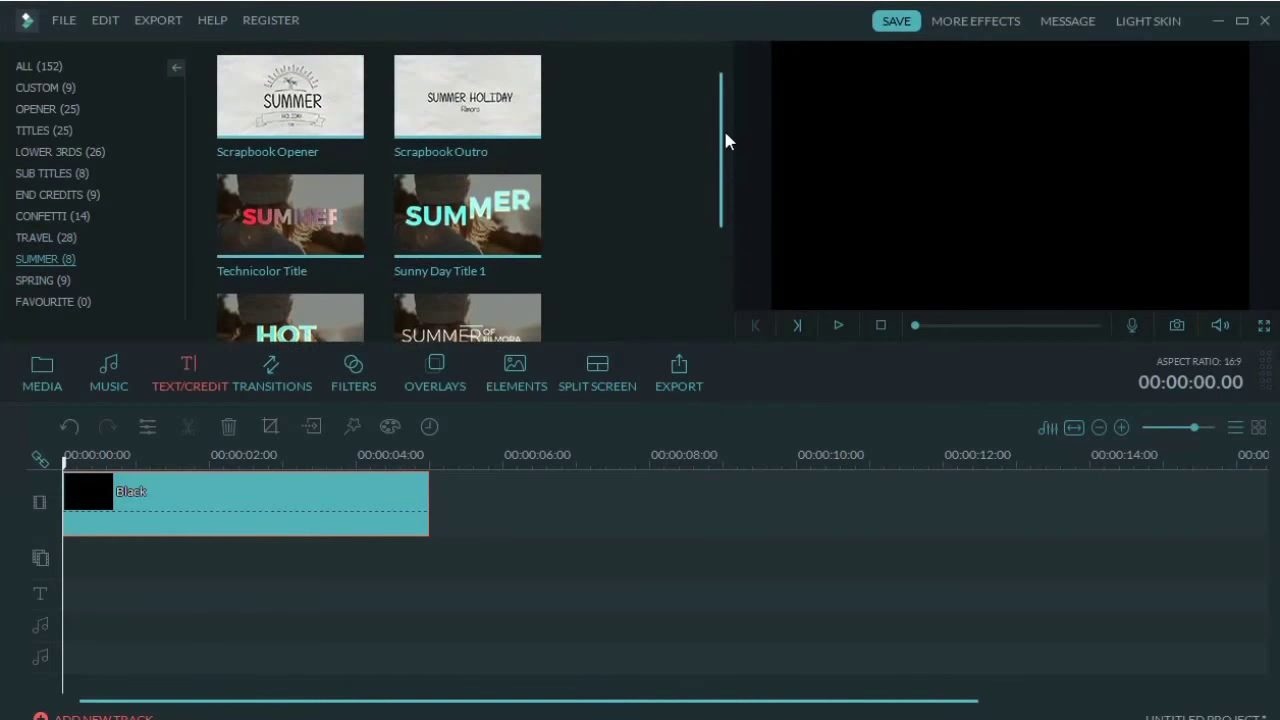
pyautogui.click(45, 237)
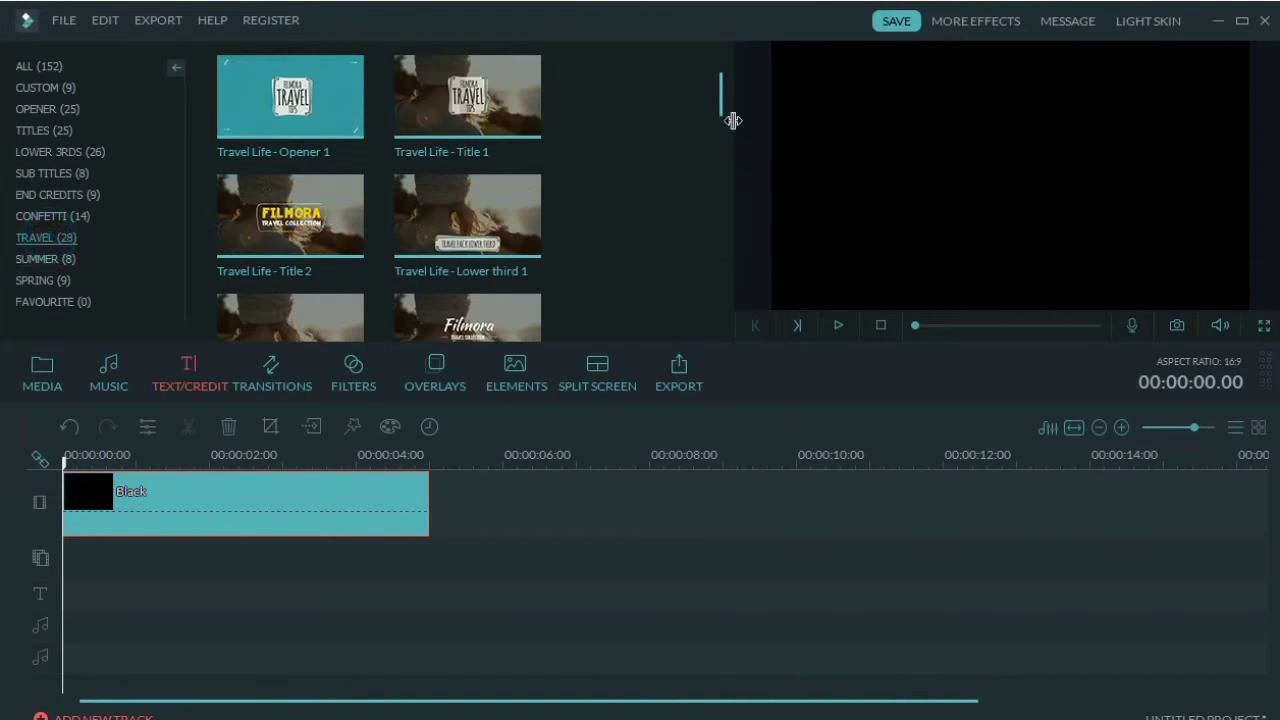
pyautogui.click(28, 282)
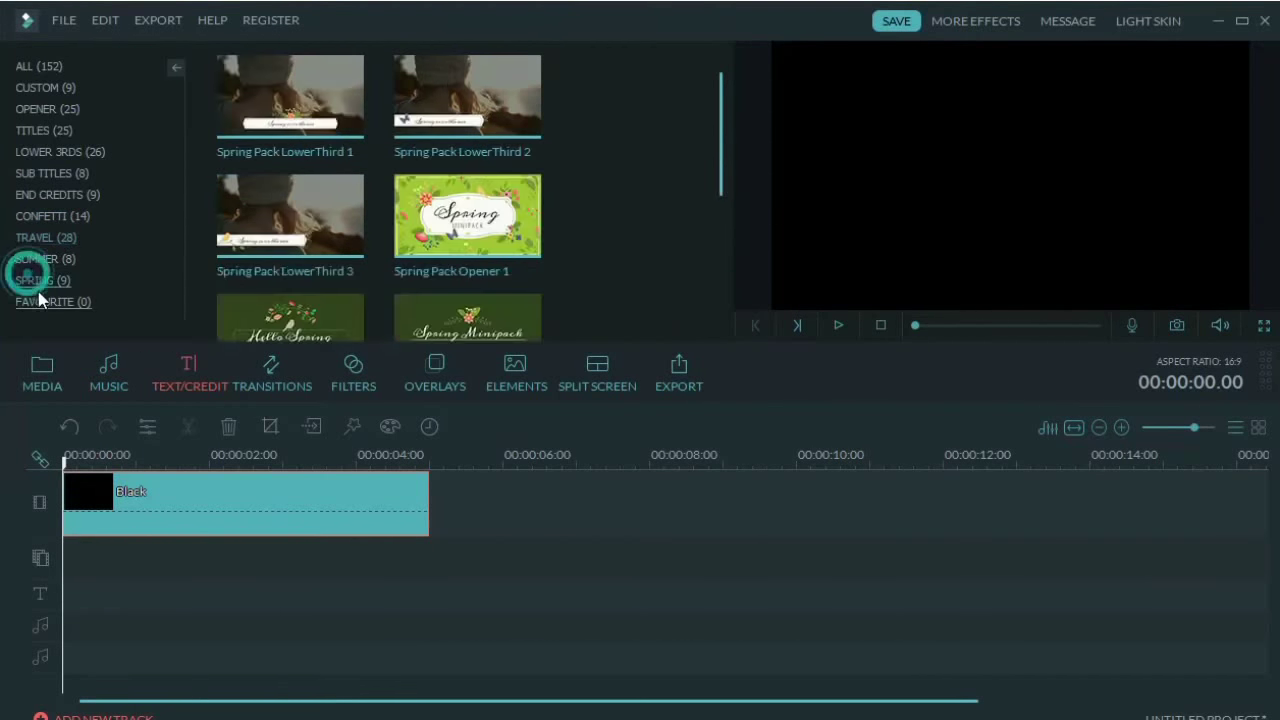
pyautogui.click(34, 242)
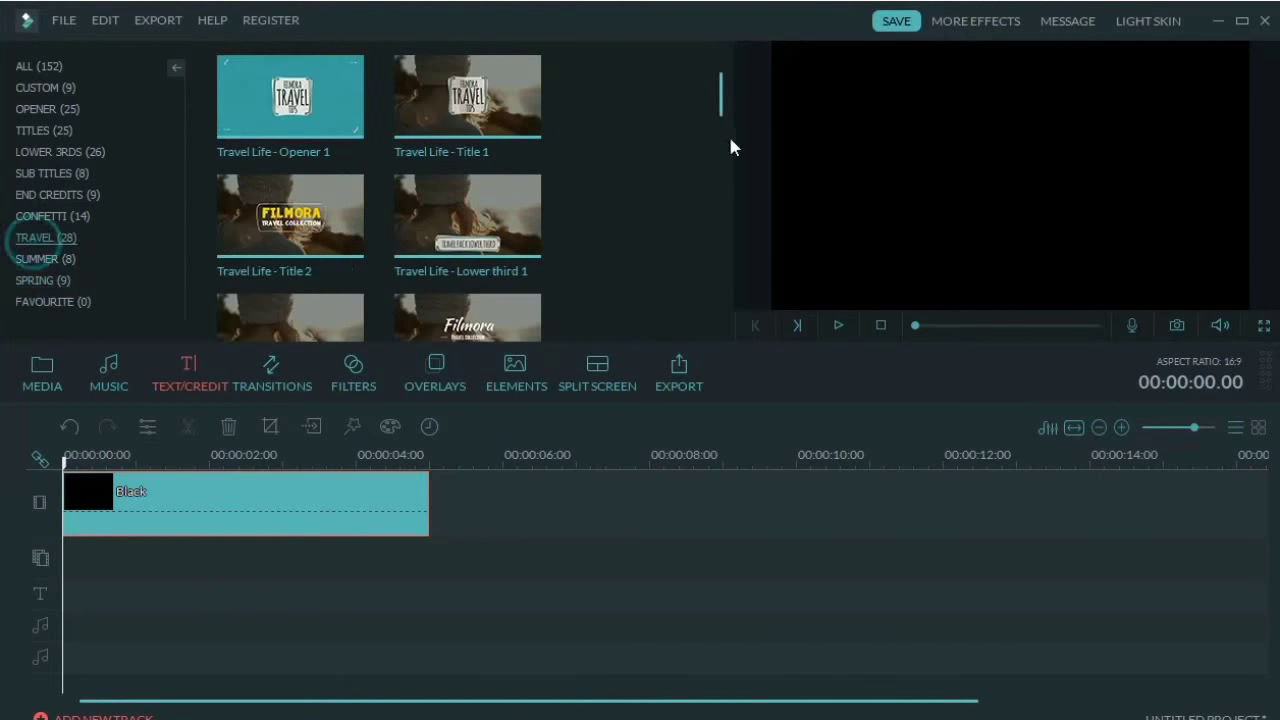
pyautogui.moveTo(718, 99); pyautogui.dragTo(745, 279)
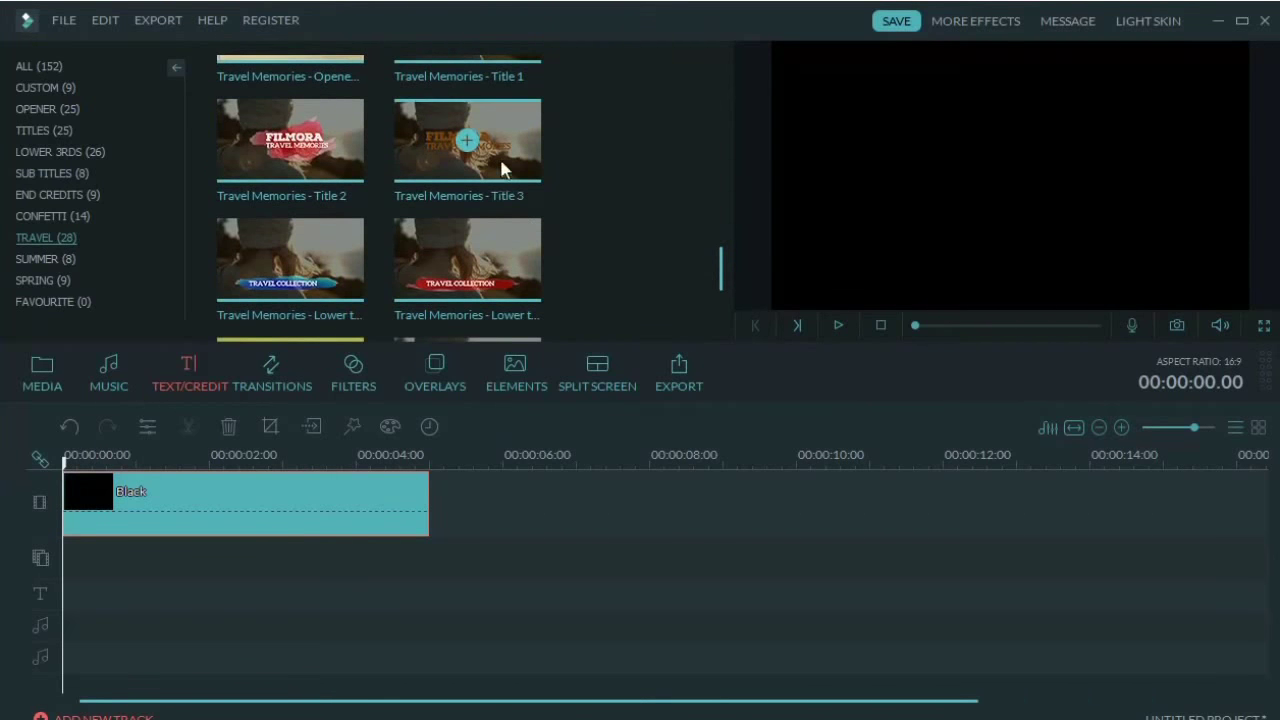
# Place Travel Memories - Title 3 on the text track at 0s, preview it, and open it for editing
pyautogui.moveTo(467, 140); pyautogui.dragTo(108, 562)
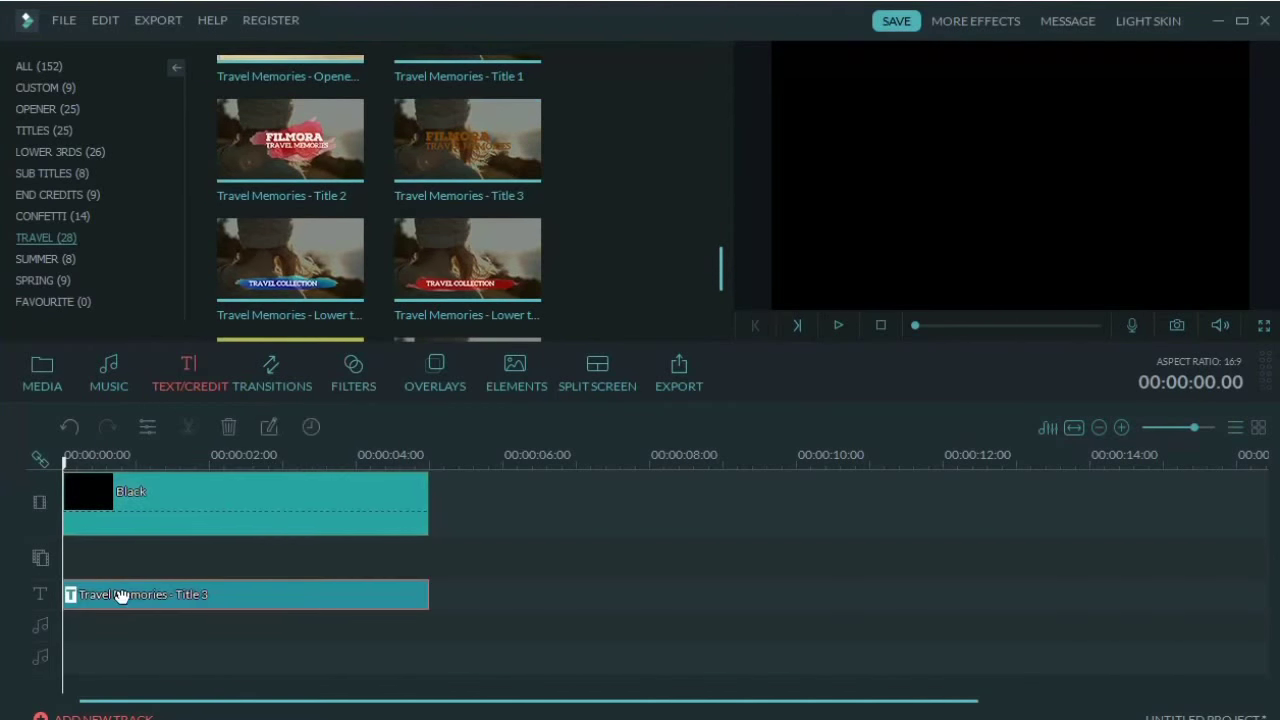
pyautogui.click(838, 324)
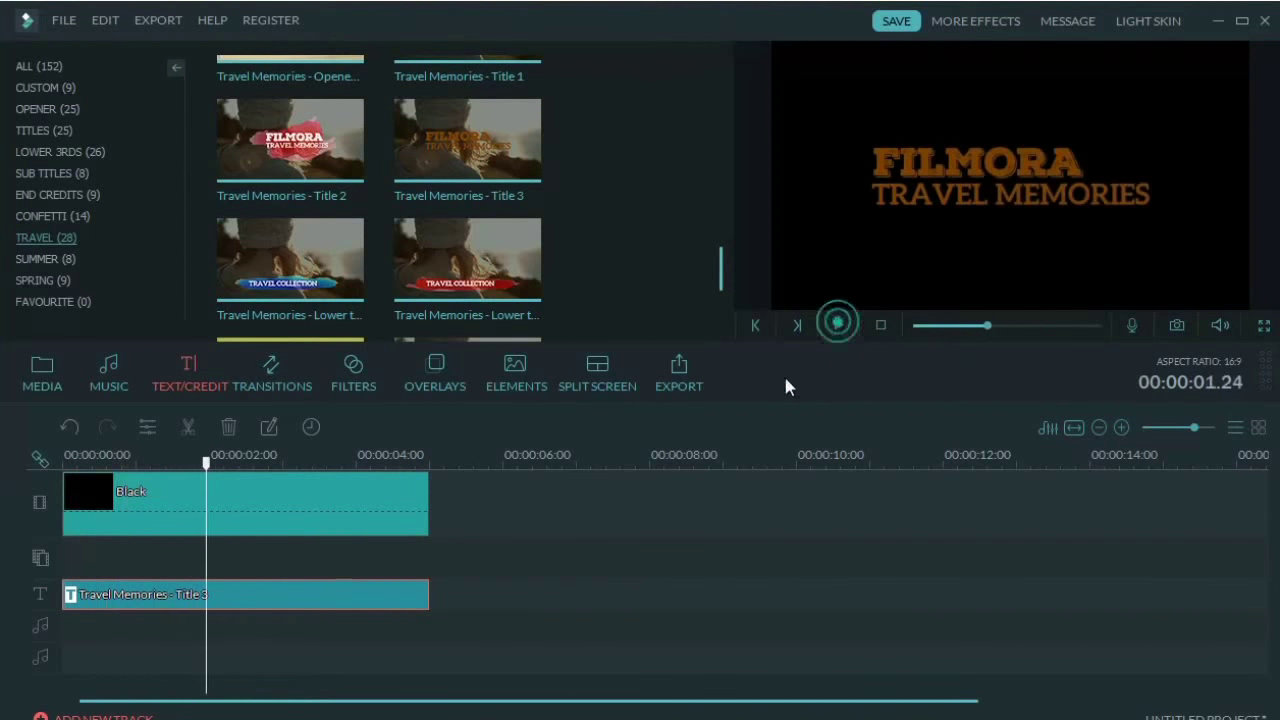
pyautogui.doubleClick(353, 598)
# Replace FILMORA with EASY TUTORIALS and apply the Notera Personal Use font
pyautogui.doubleClick(1014, 163)
pyautogui.hotkey('ctrl', 'a')
pyautogui.click(946, 145)
pyautogui.doubleClick(948, 162)
pyautogui.write('EASY TUTO')
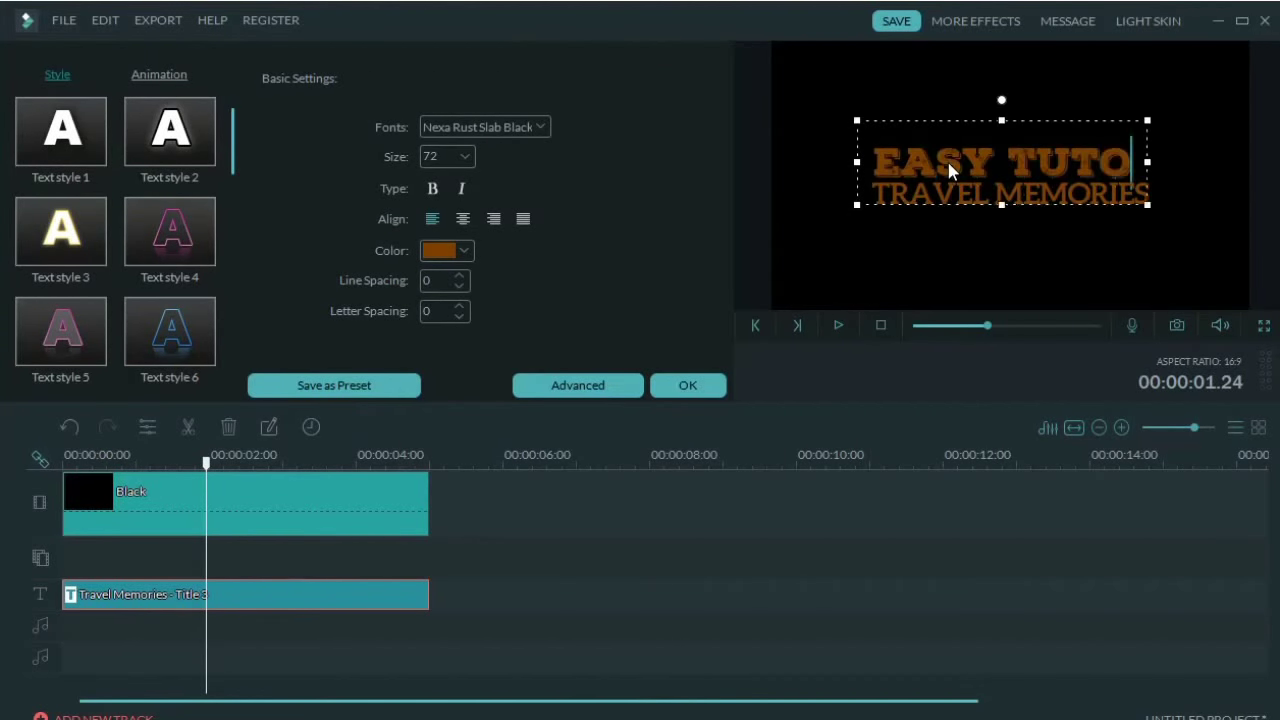
pyautogui.write('RIALS')
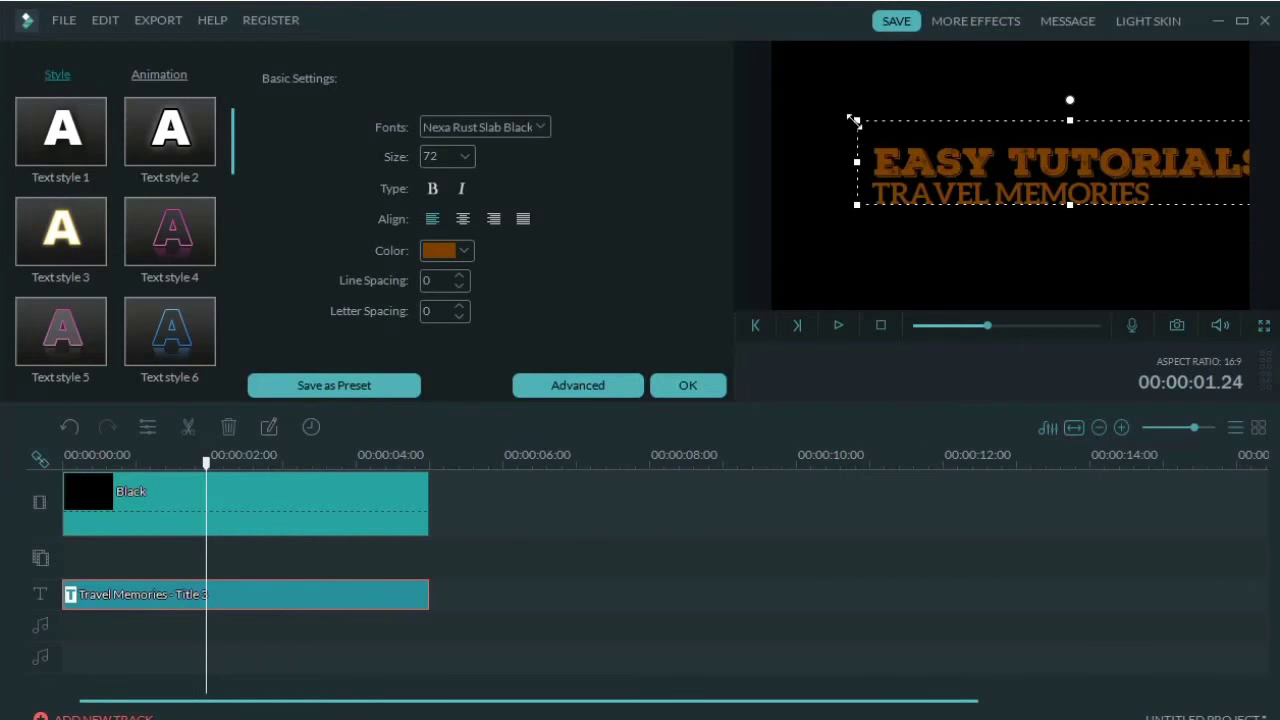
pyautogui.click(536, 127)
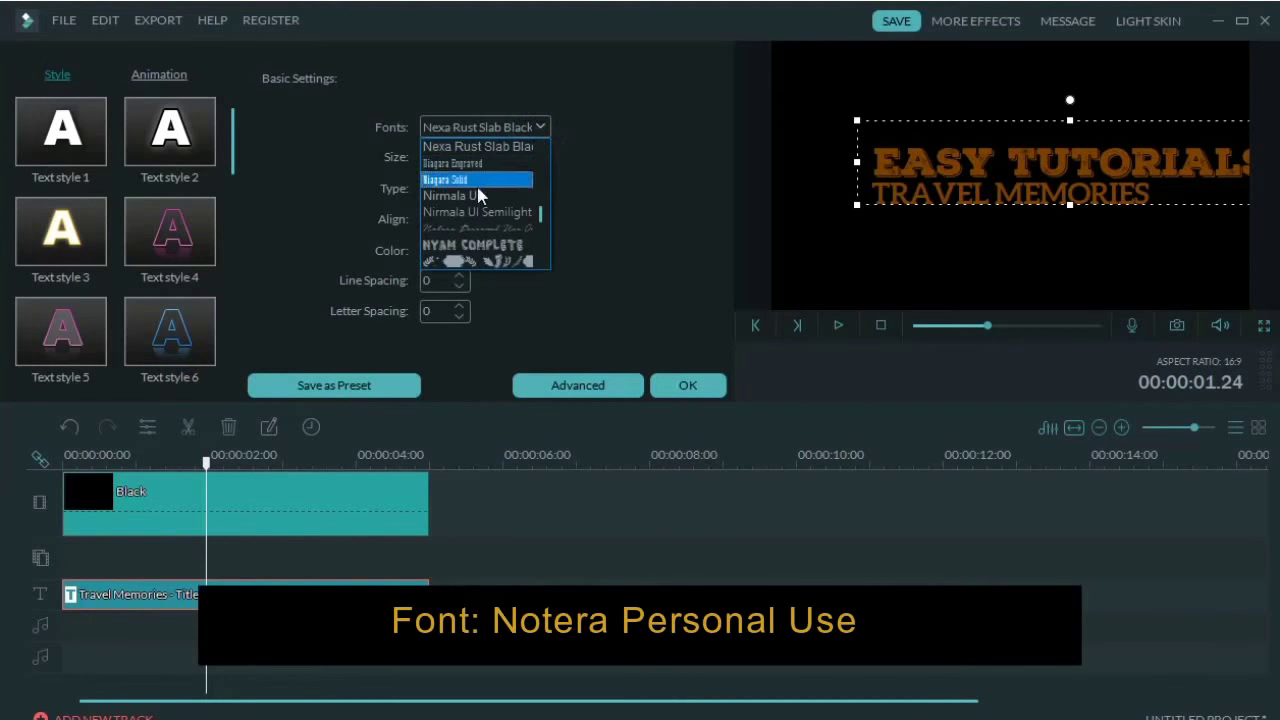
pyautogui.click(474, 233)
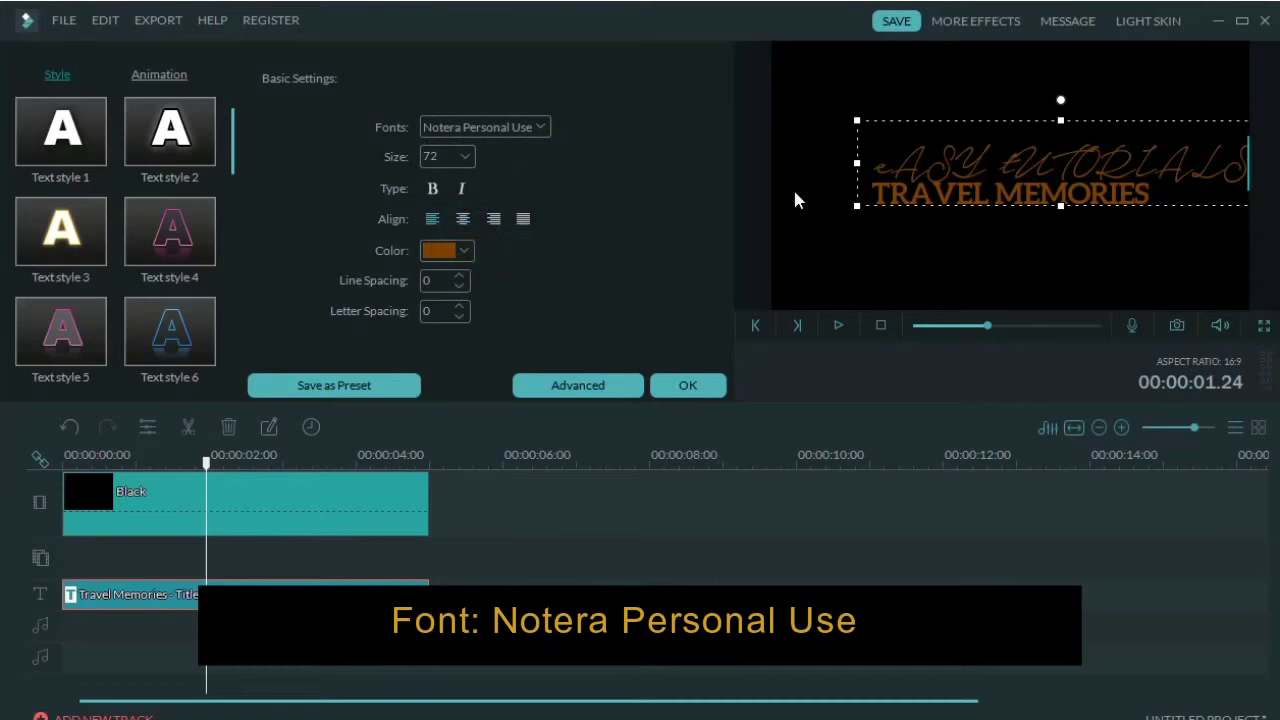
# Retype the top line in mixed case as 'Easy Tutorials'
pyautogui.doubleClick(972, 162)
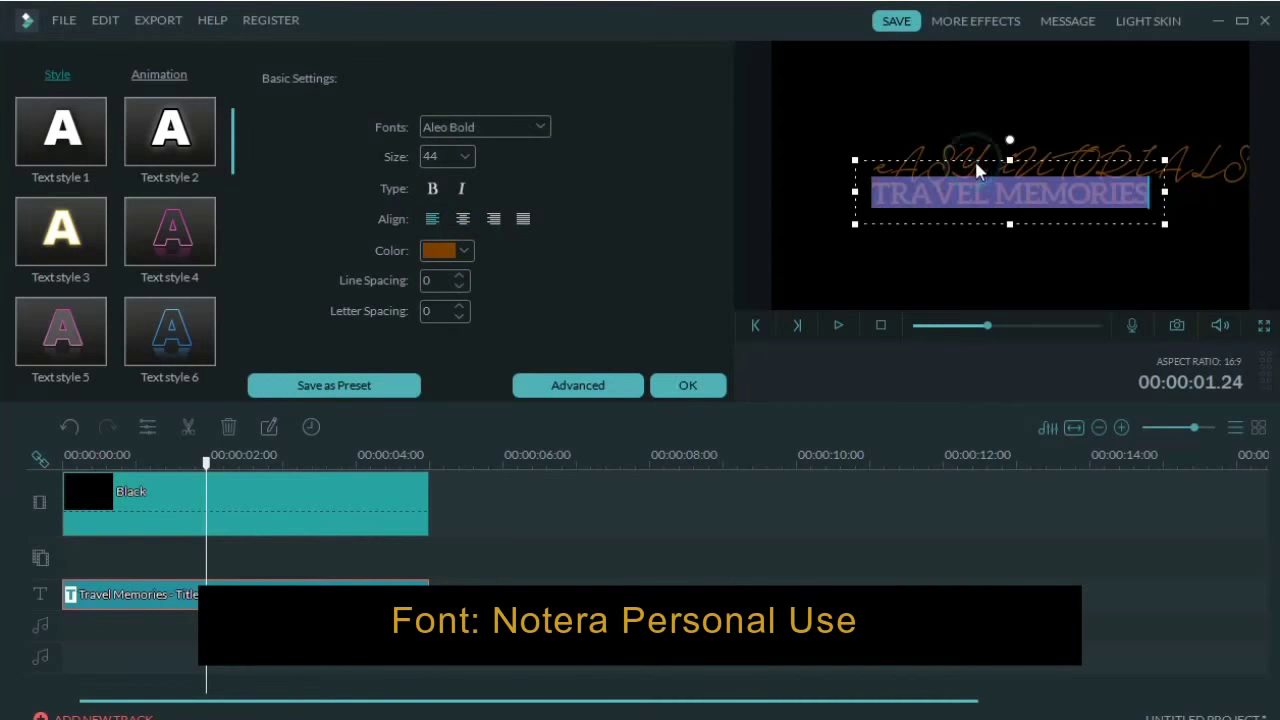
pyautogui.click(1224, 165)
pyautogui.hotkey('shift', 'Home')
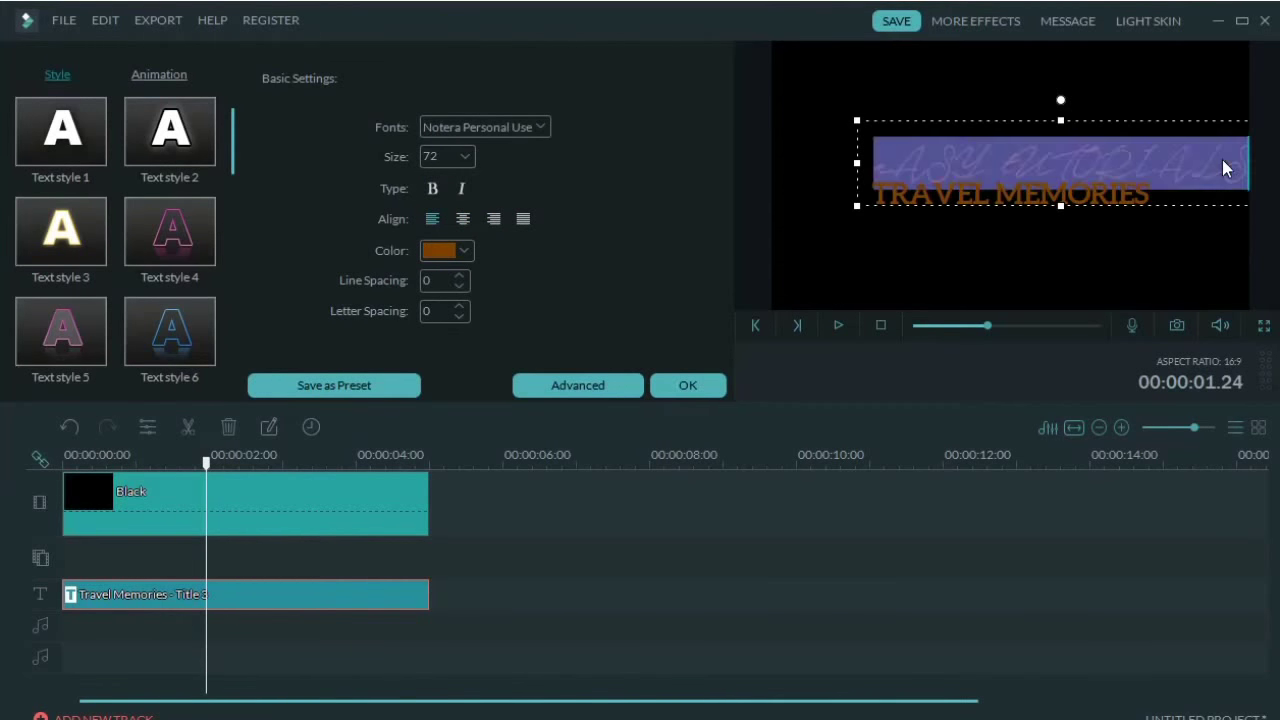
pyautogui.write('Easy Tutorials')
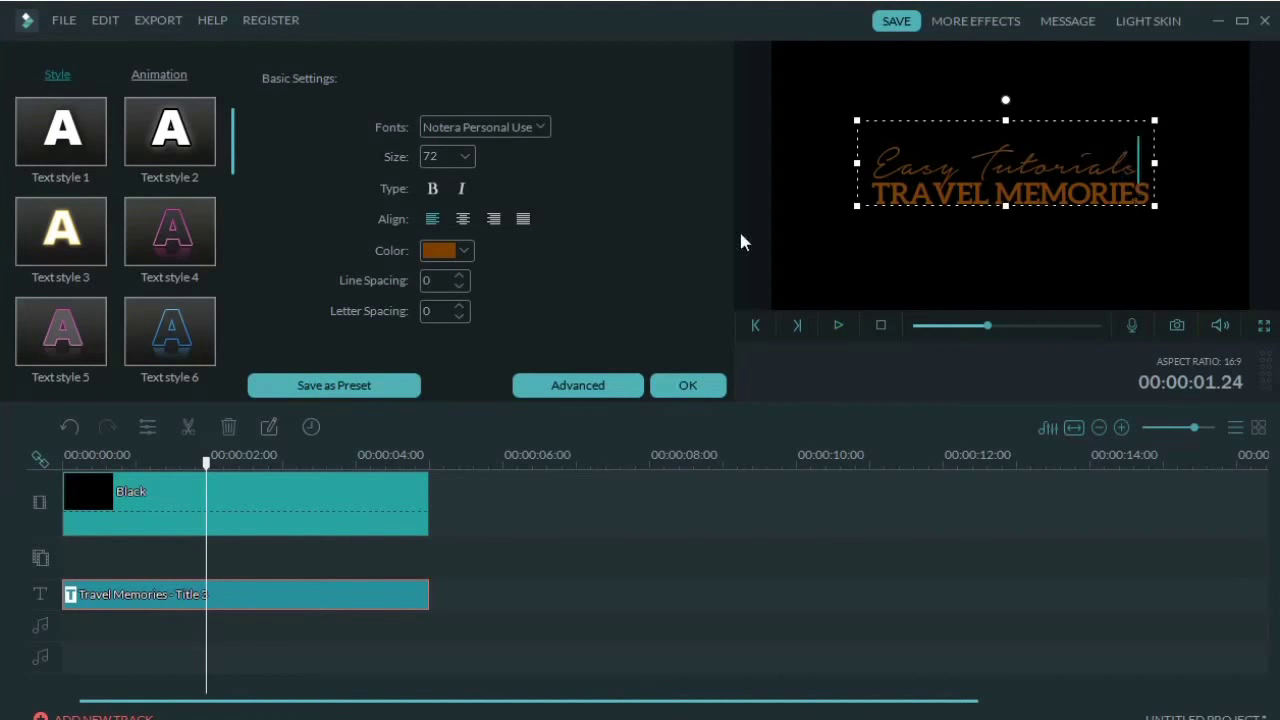
pyautogui.click(468, 250)
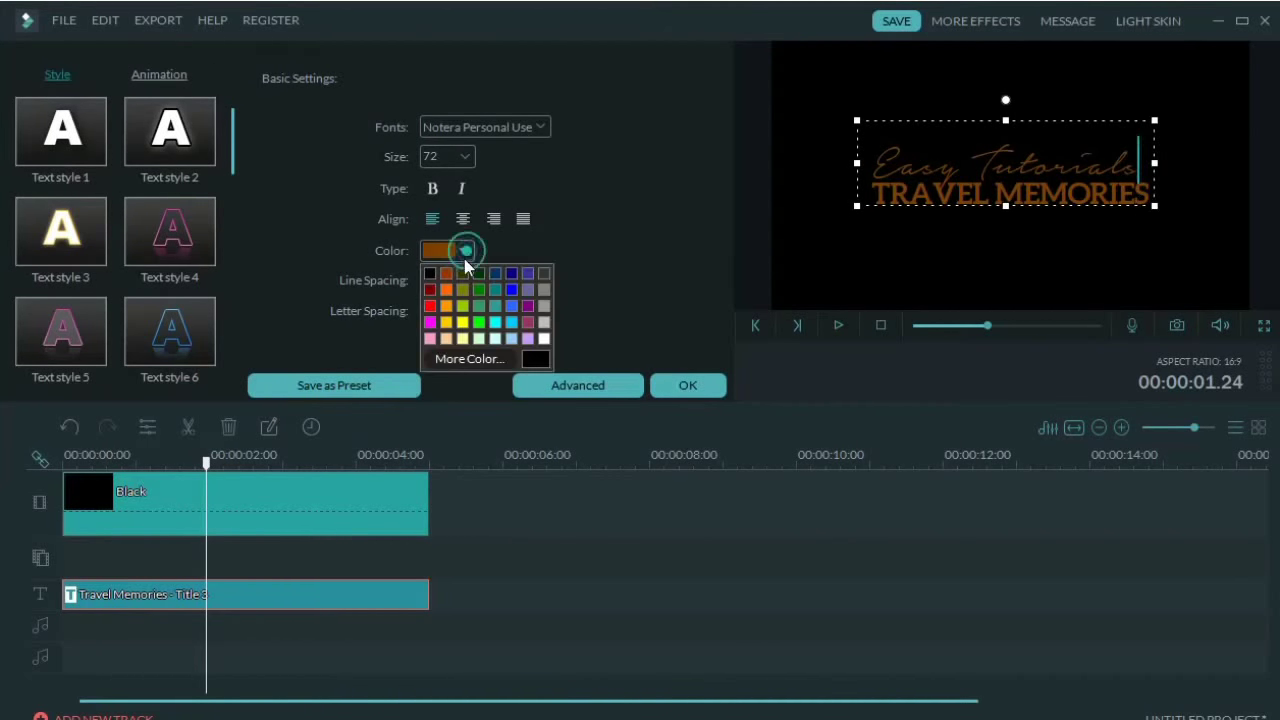
# Define a custom gold colour (RGB 210, 158, 38) for the Easy Tutorials line
pyautogui.click(472, 360)
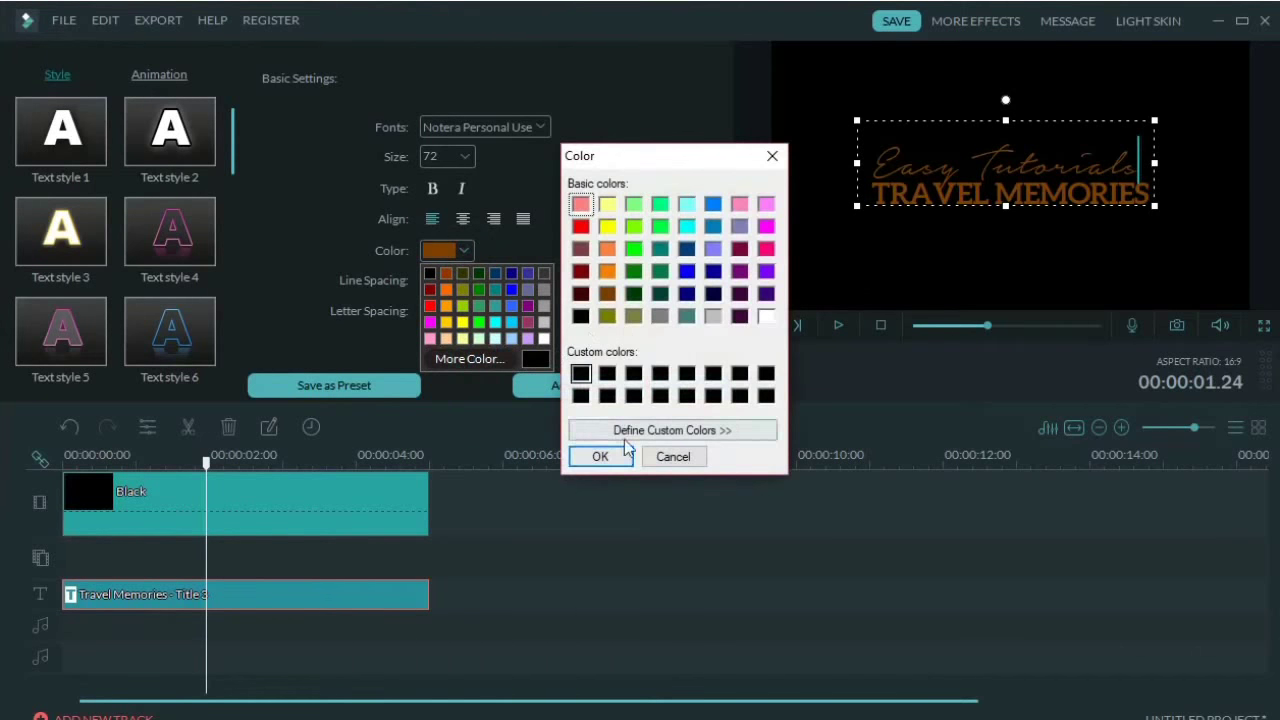
pyautogui.click(650, 431)
pyautogui.moveTo(893, 156); pyautogui.dragTo(693, 156)
pyautogui.moveTo(619, 295)
pyautogui.mouseDown()
pyautogui.moveTo(632, 232)
pyautogui.moveTo(616, 236)
pyautogui.mouseUp()
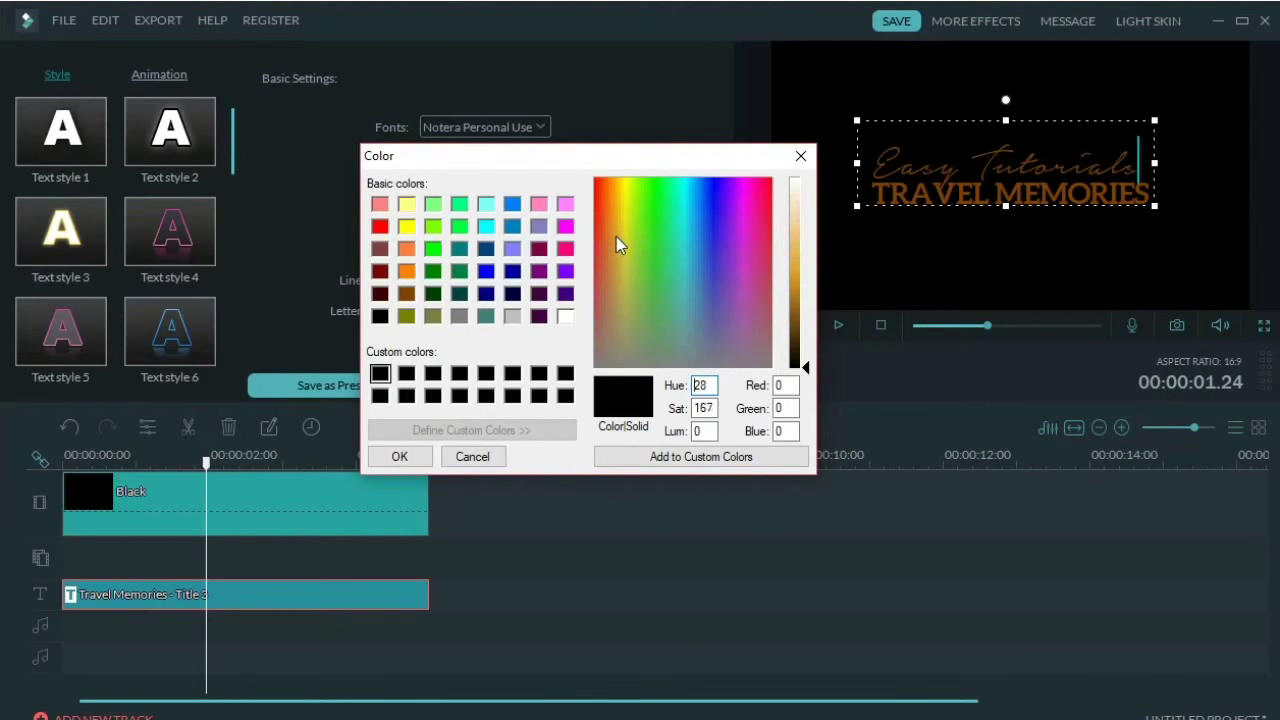
pyautogui.moveTo(808, 372); pyautogui.dragTo(808, 286)
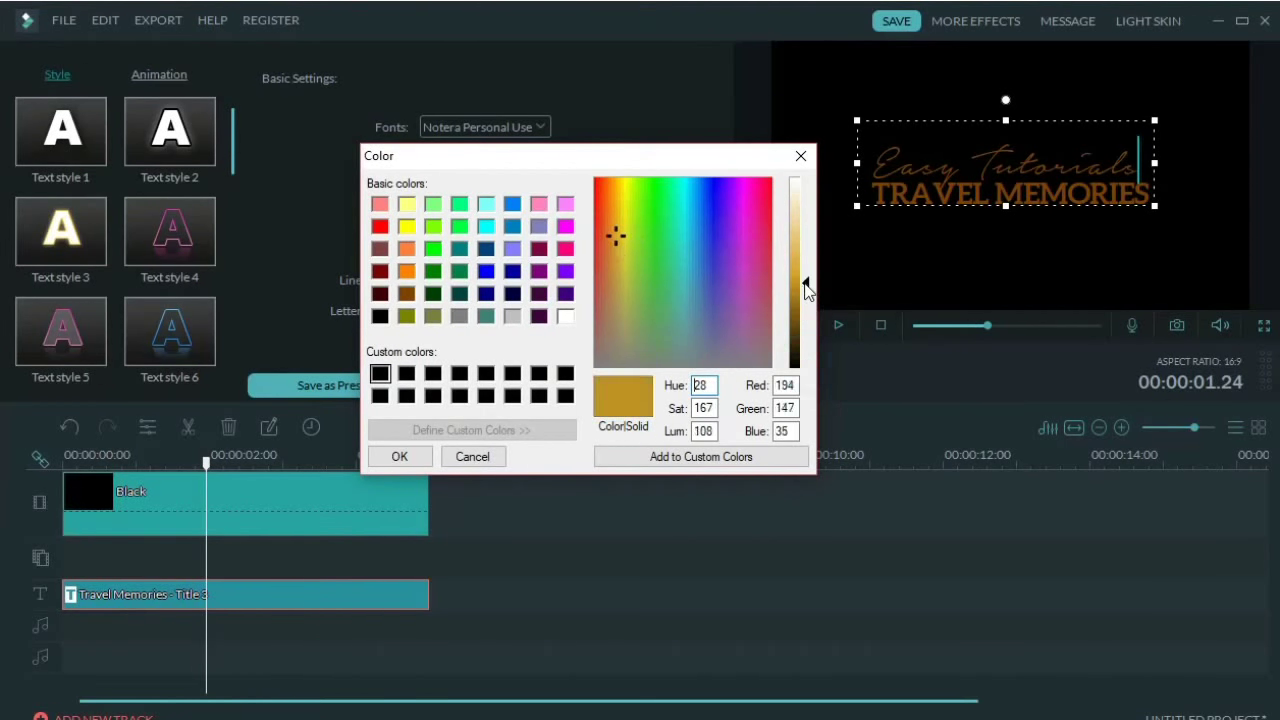
pyautogui.click(680, 457)
# Apply the gold colour, scale the Easy Tutorials box larger and wider, and nudge it right
pyautogui.click(401, 457)
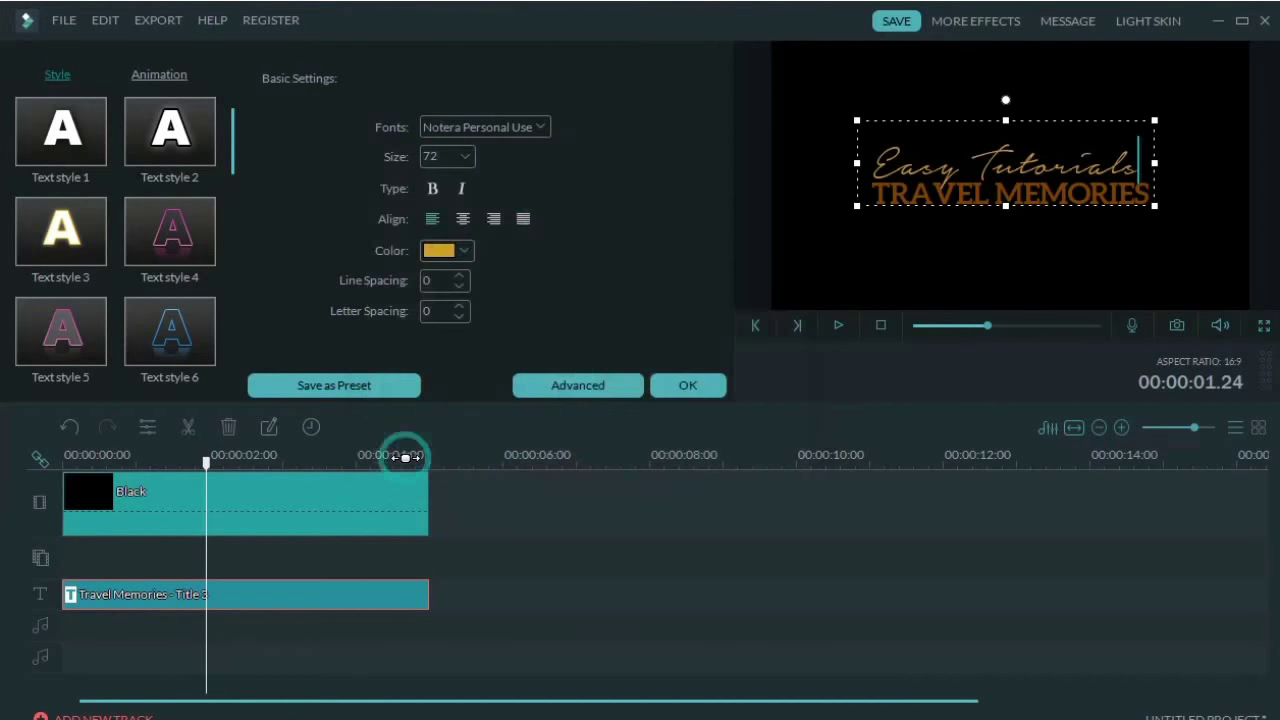
pyautogui.moveTo(1155, 120); pyautogui.dragTo(1197, 111)
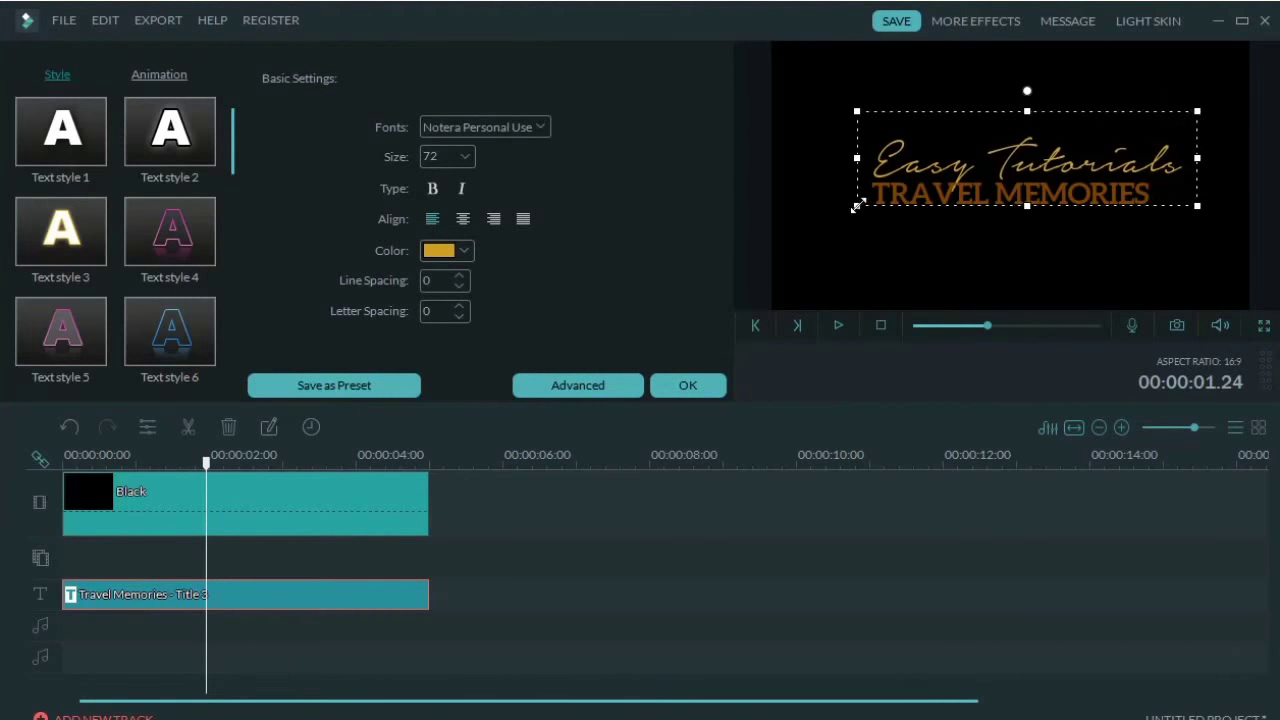
pyautogui.moveTo(857, 207); pyautogui.dragTo(805, 216)
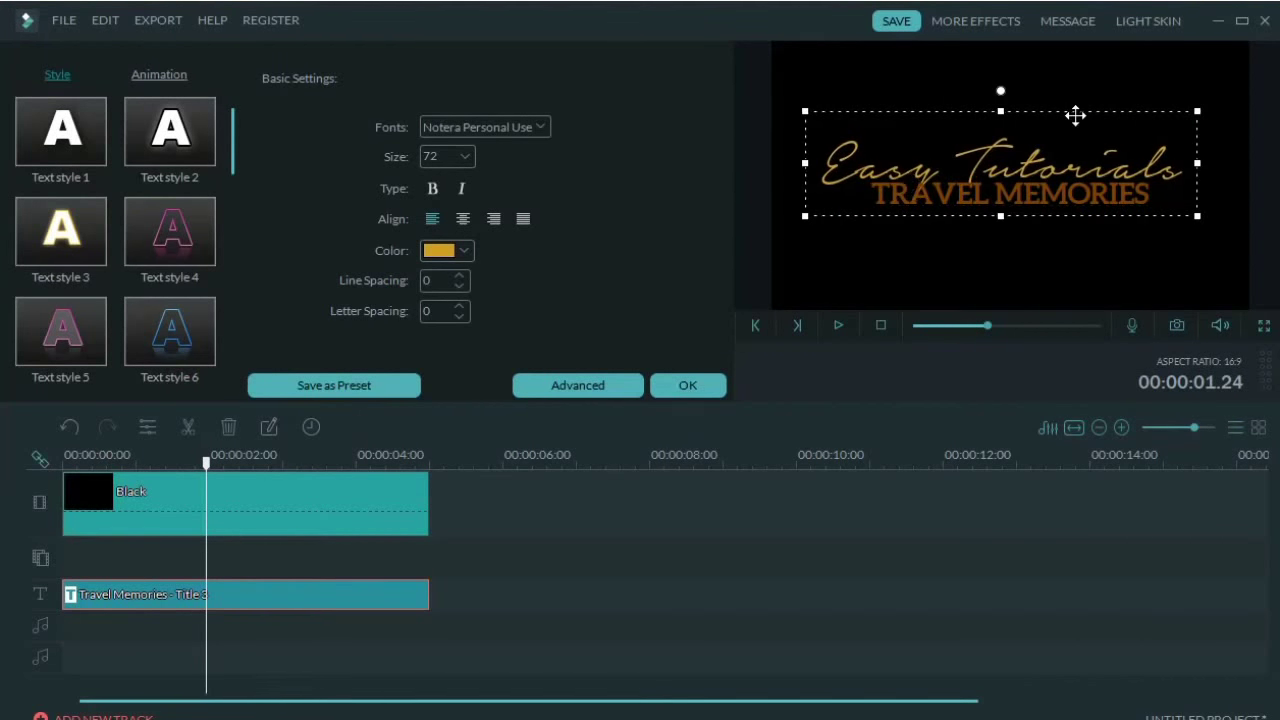
pyautogui.moveTo(1075, 116); pyautogui.dragTo(1084, 116)
pyautogui.click(1062, 270)
# Replace TRAVEL MEMORIES with 'WITH' plus the presenter's name and move it below Easy Tutorials
pyautogui.doubleClick(1060, 195)
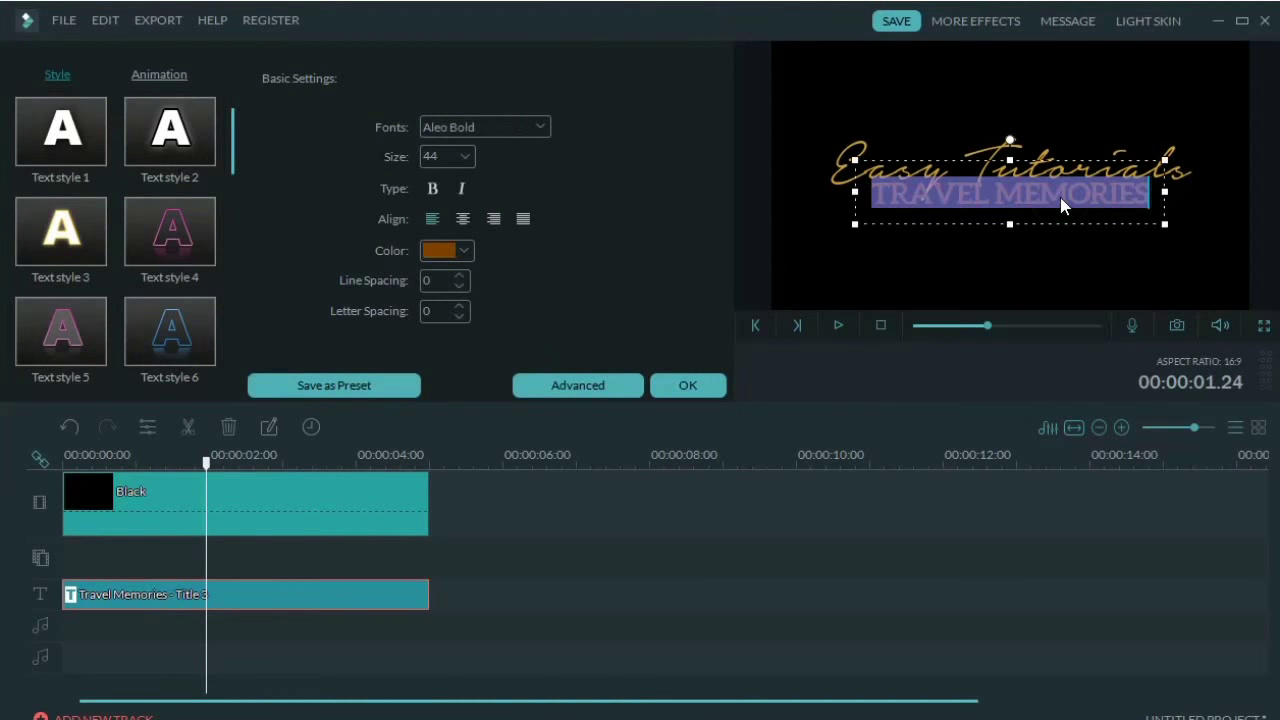
pyautogui.write('W')
pyautogui.press('BackSpace')
pyautogui.write('WT')
pyautogui.press('BackSpace')
pyautogui.write('ITH REINA')
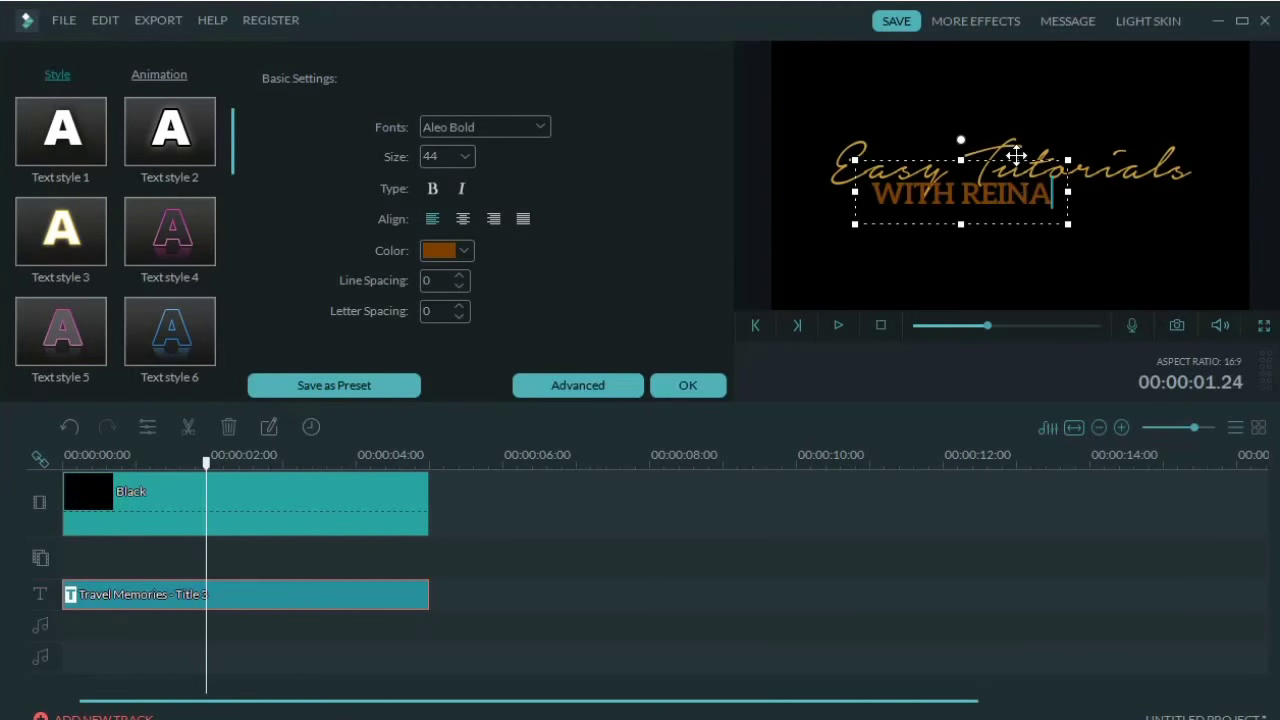
pyautogui.moveTo(1016, 155); pyautogui.dragTo(1050, 206)
# Make the credit line white and set its font to Aleo-Regular
pyautogui.click(466, 251)
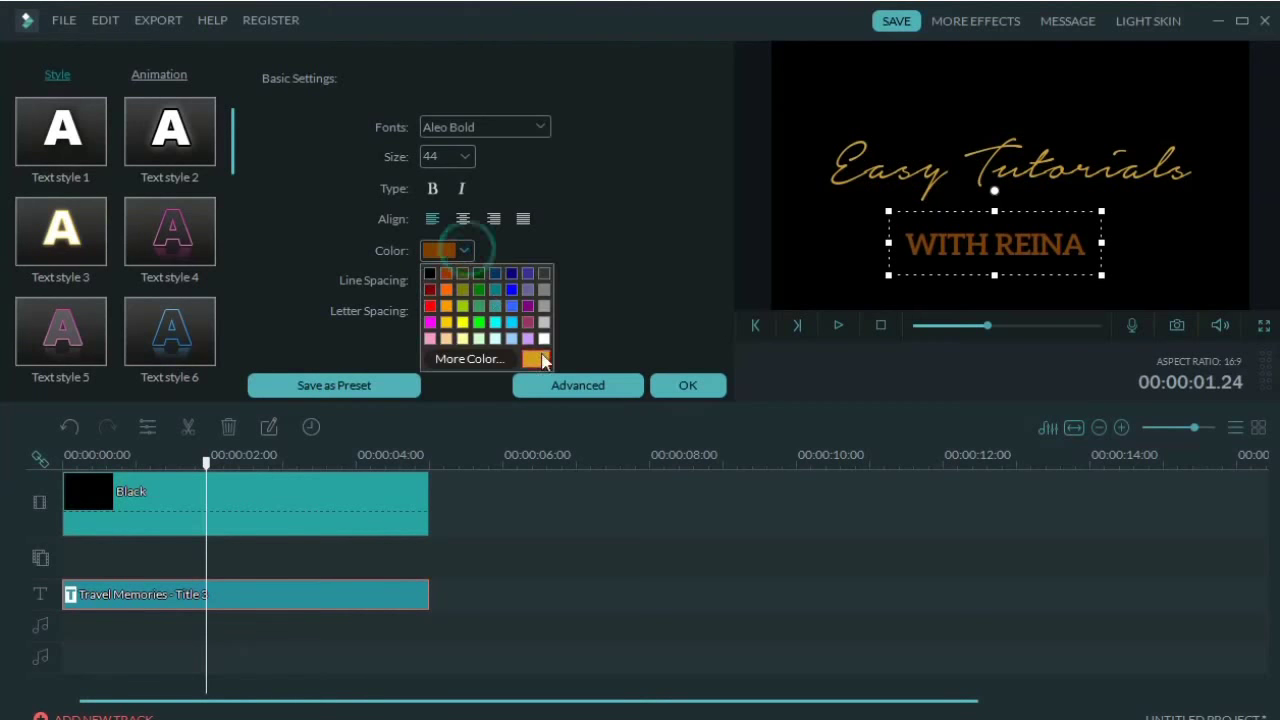
pyautogui.click(507, 265)
pyautogui.click(538, 128)
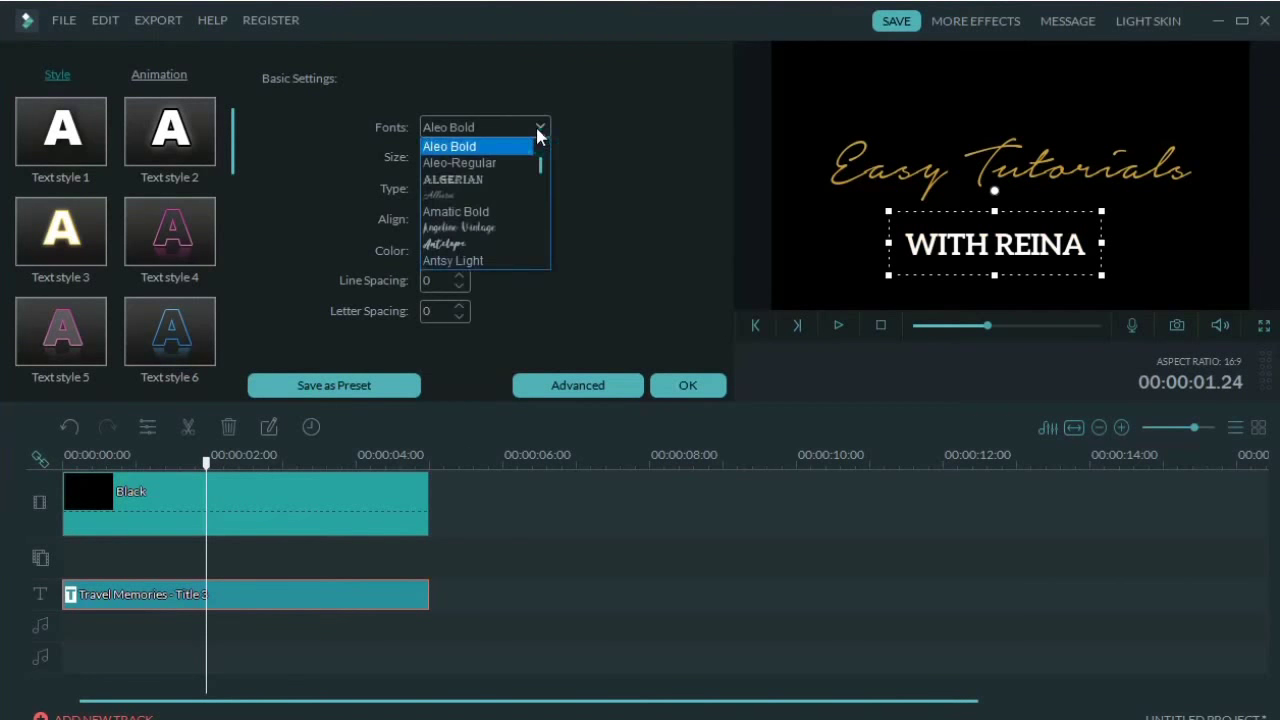
pyautogui.click(534, 160)
# Try Bebas Neue Light, Bebas Neue Regular and Berlin Sans FB on the subtitle
pyautogui.click(538, 131)
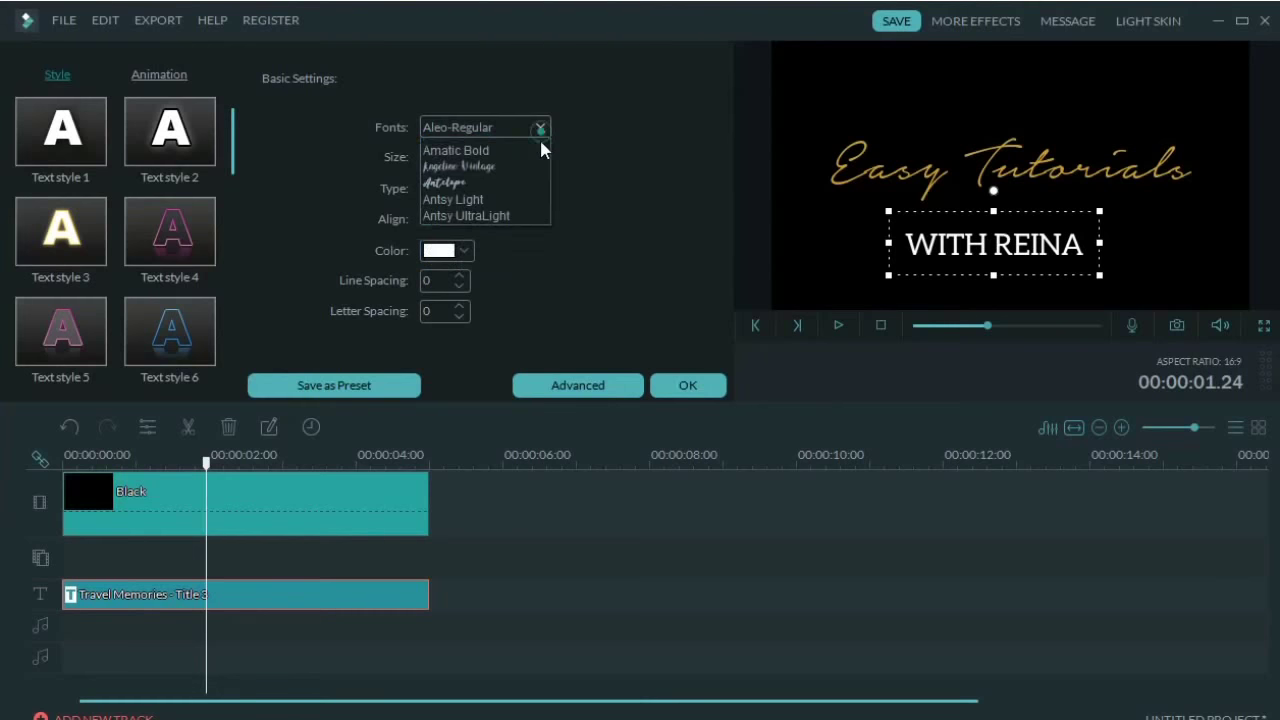
pyautogui.moveTo(543, 172); pyautogui.dragTo(547, 170)
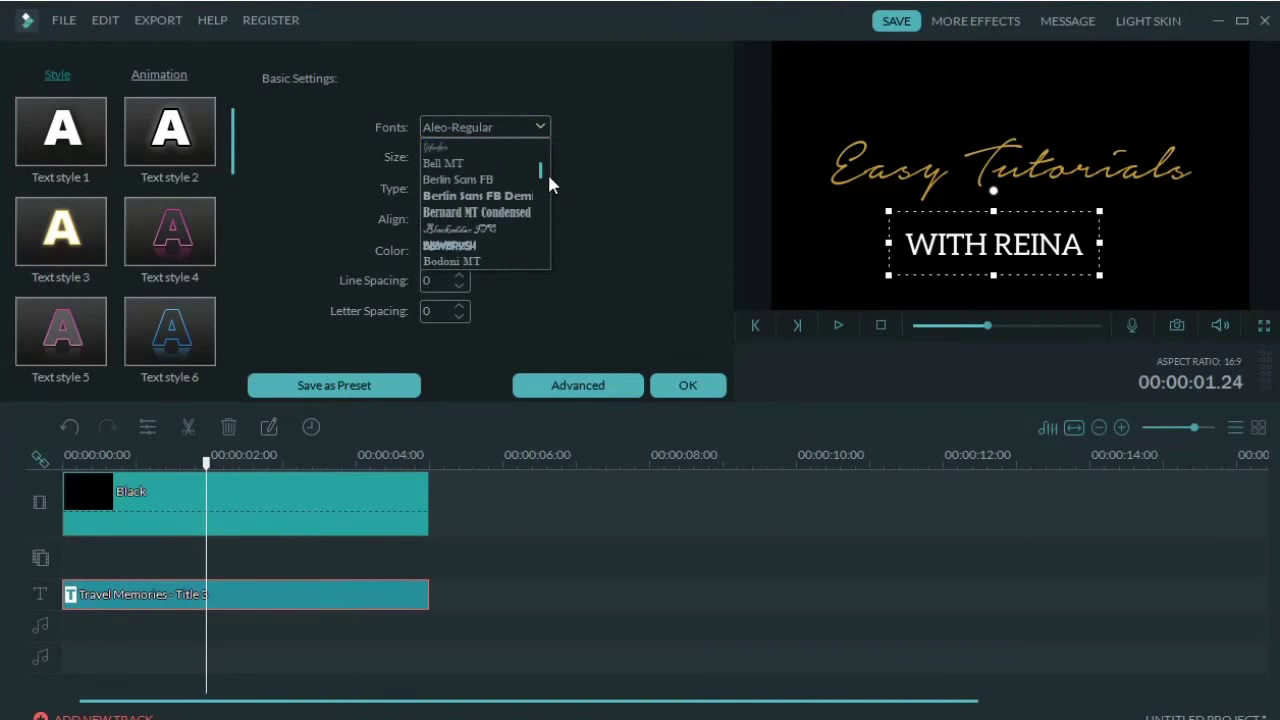
pyautogui.scroll(1, 513, 204)
pyautogui.scroll(1, 513, 204)
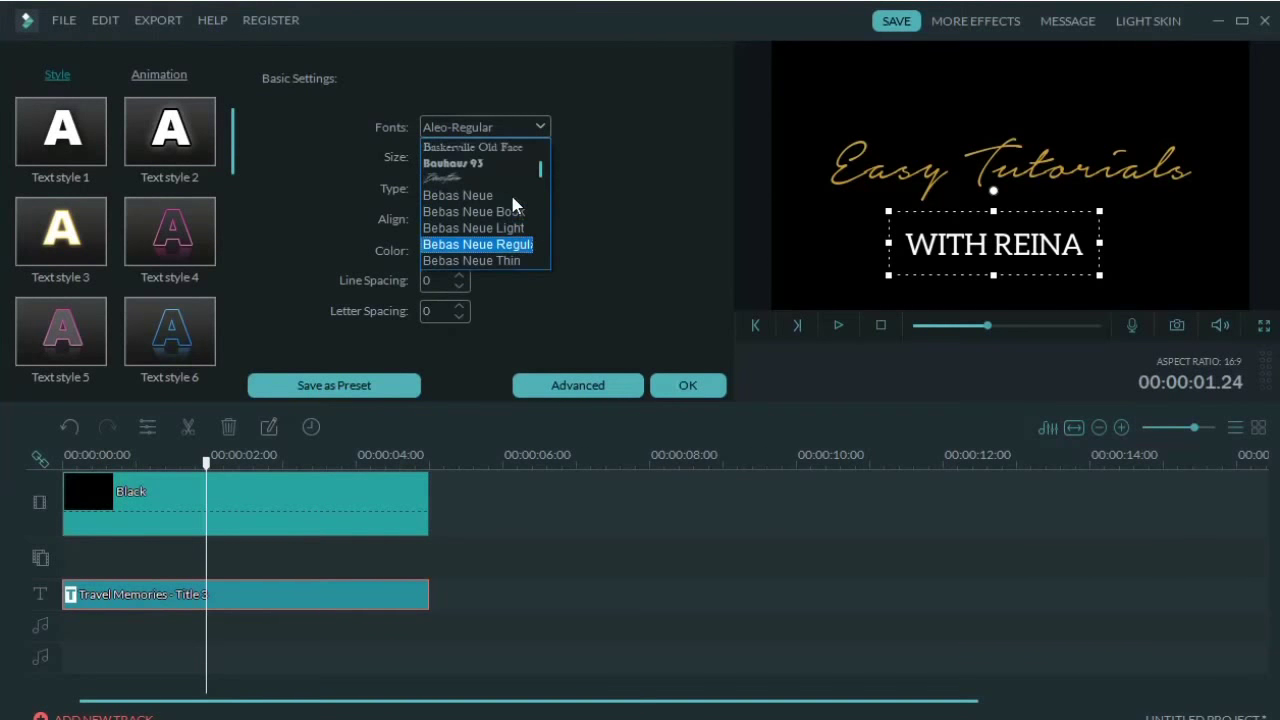
pyautogui.click(499, 226)
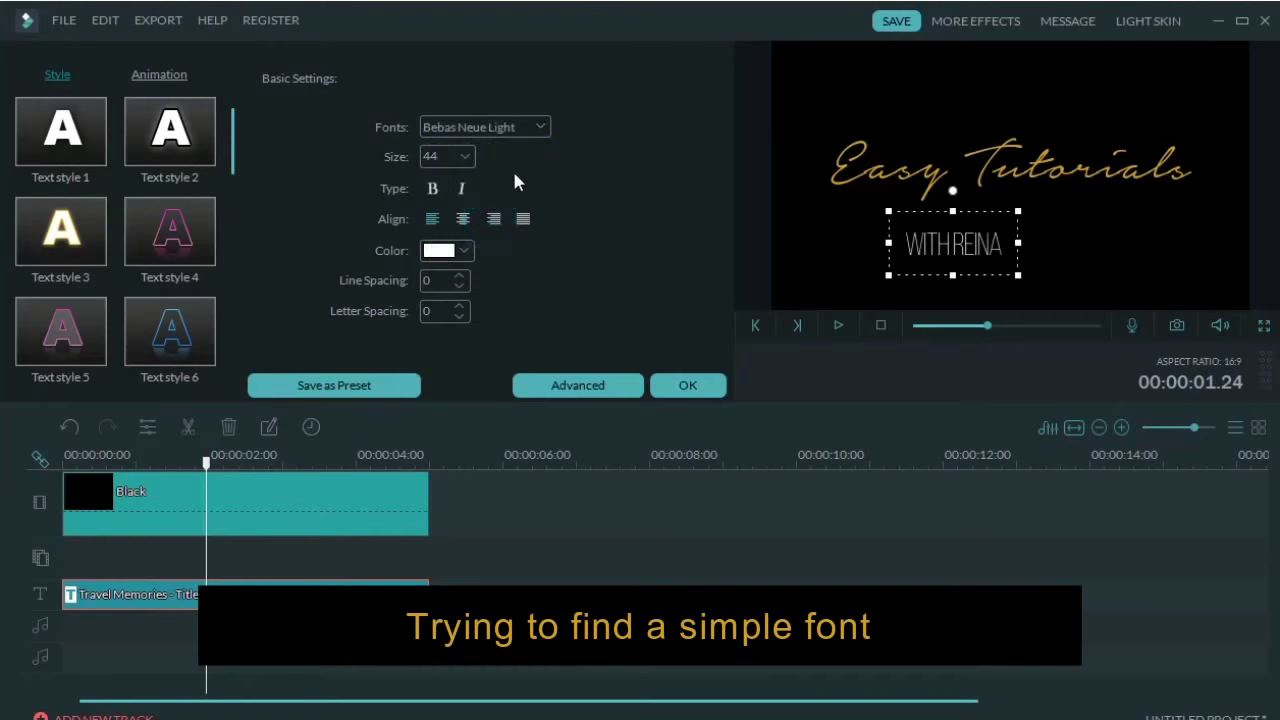
pyautogui.click(536, 130)
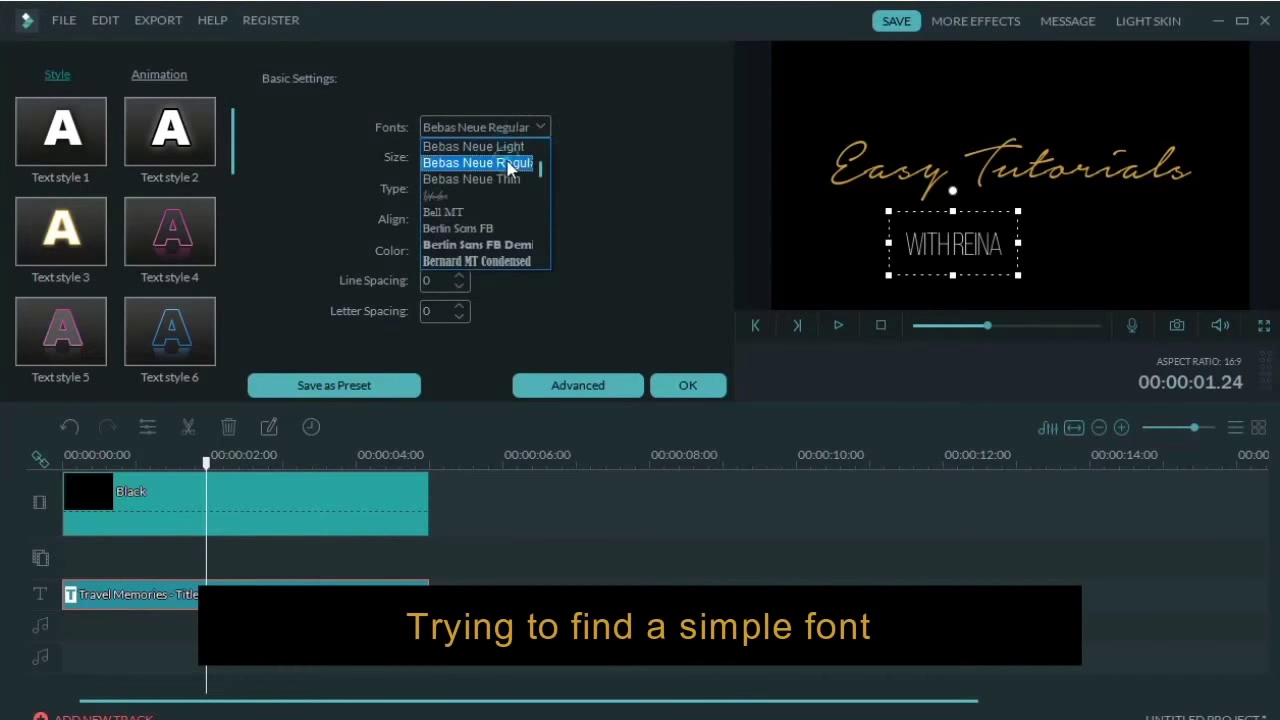
pyautogui.click(505, 164)
pyautogui.click(541, 127)
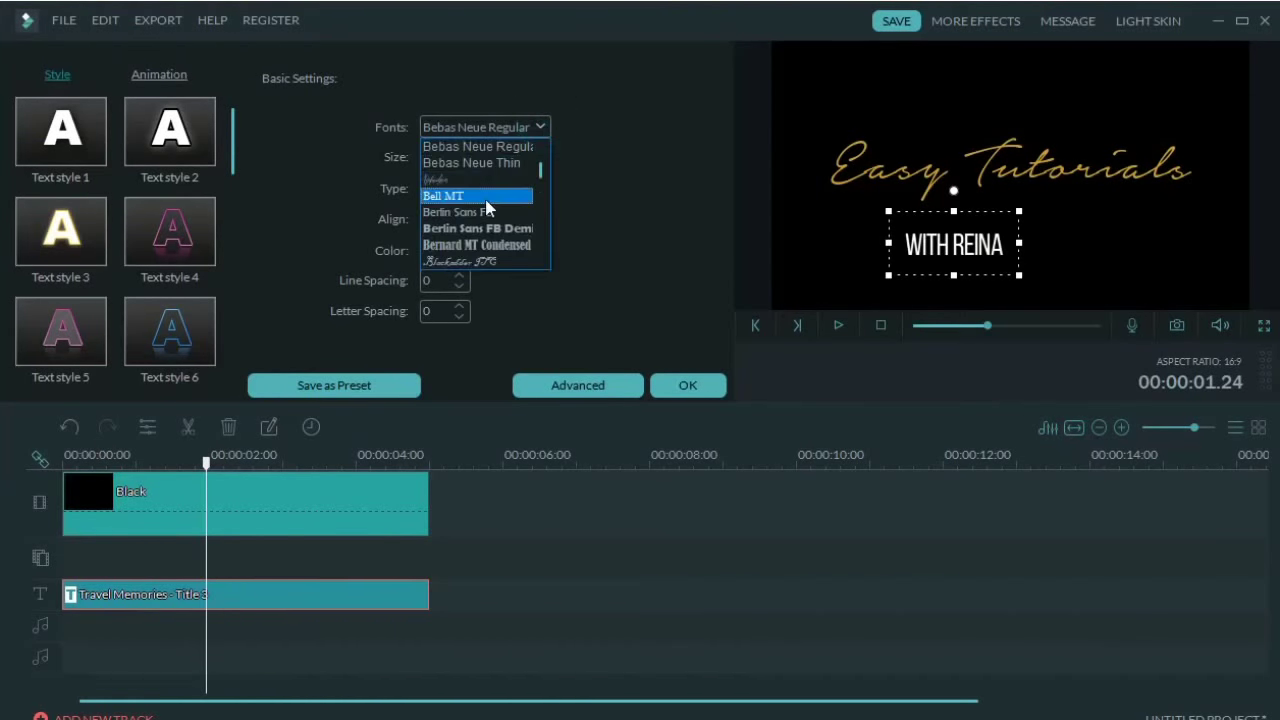
pyautogui.click(482, 205)
# Set the subtitle font to Calibri Light
pyautogui.click(540, 127)
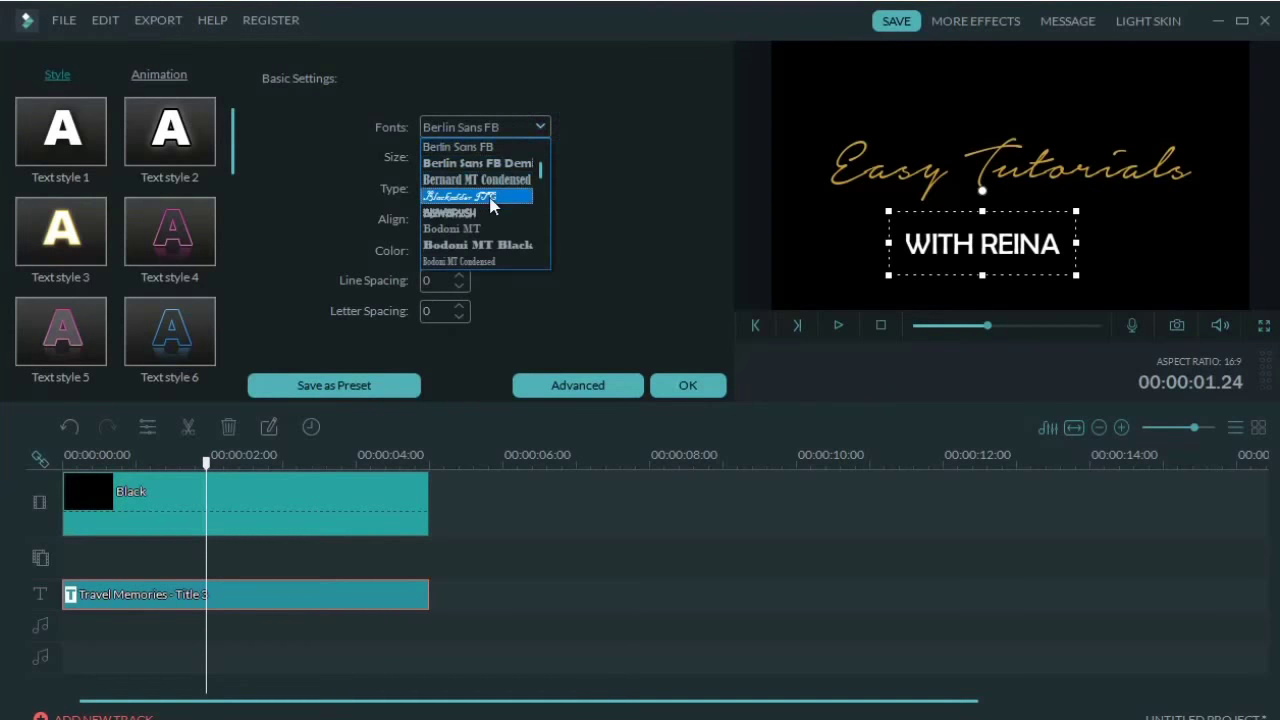
pyautogui.scroll(-2, 492, 200)
pyautogui.scroll(-1, 494, 195)
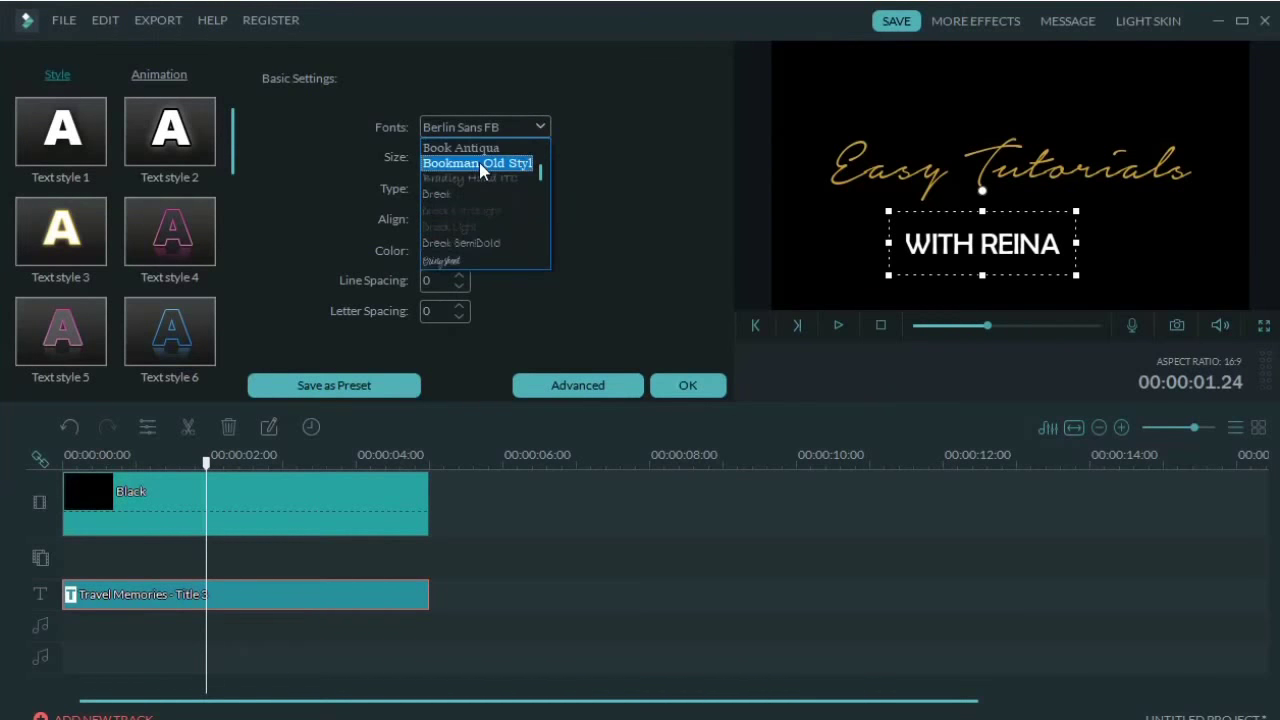
pyautogui.scroll(-2, 472, 200)
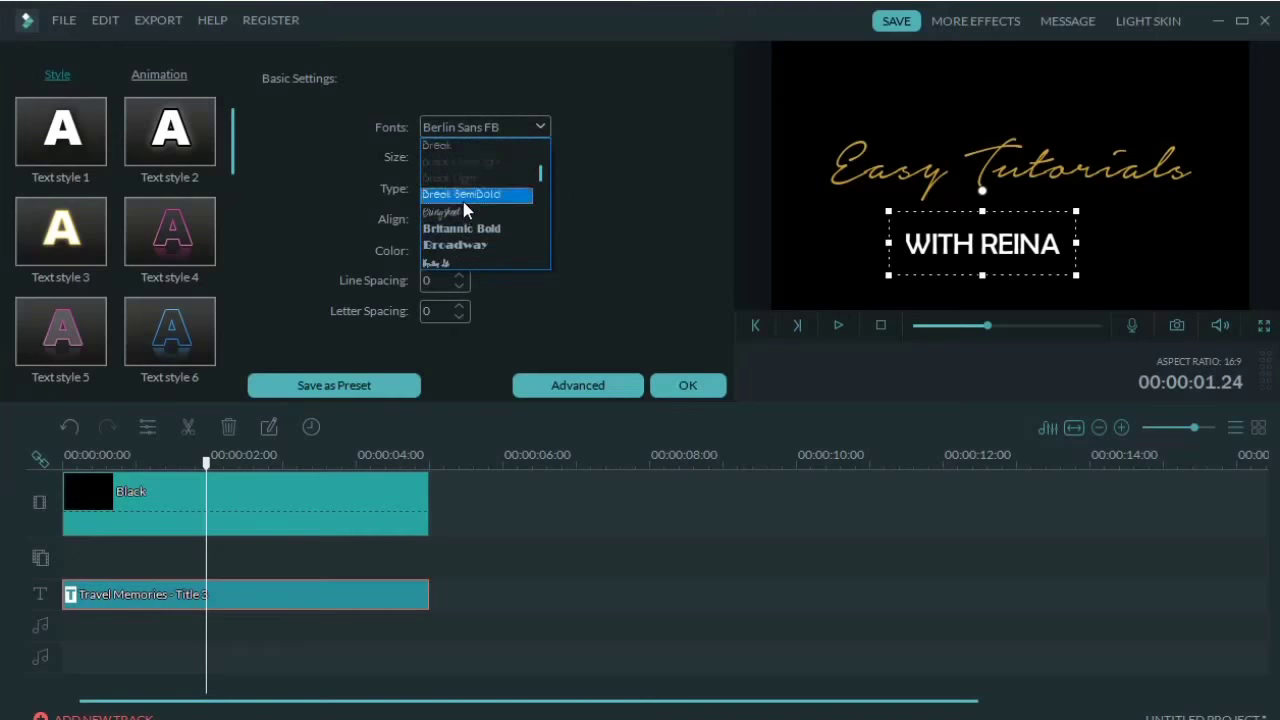
pyautogui.scroll(-1, 463, 208)
pyautogui.scroll(-2, 463, 208)
pyautogui.scroll(-1, 463, 208)
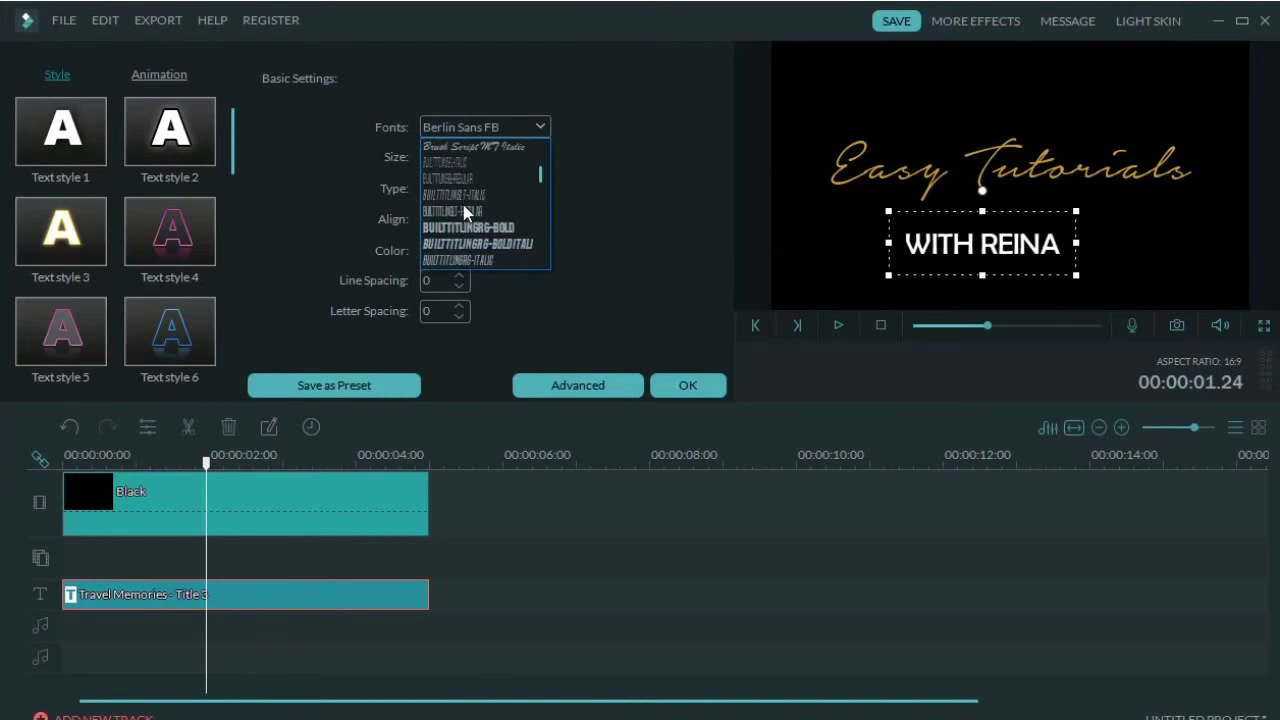
pyautogui.scroll(-1, 463, 243)
pyautogui.scroll(-1, 463, 235)
pyautogui.scroll(-1, 464, 220)
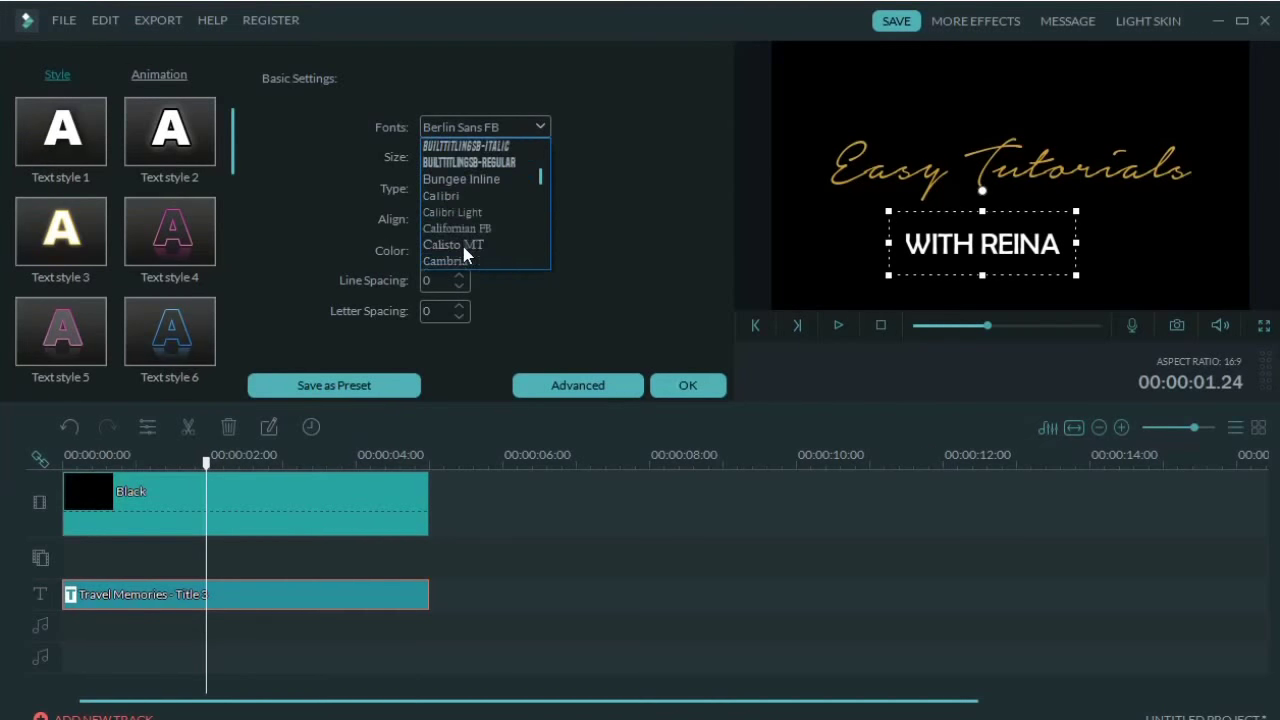
pyautogui.click(464, 213)
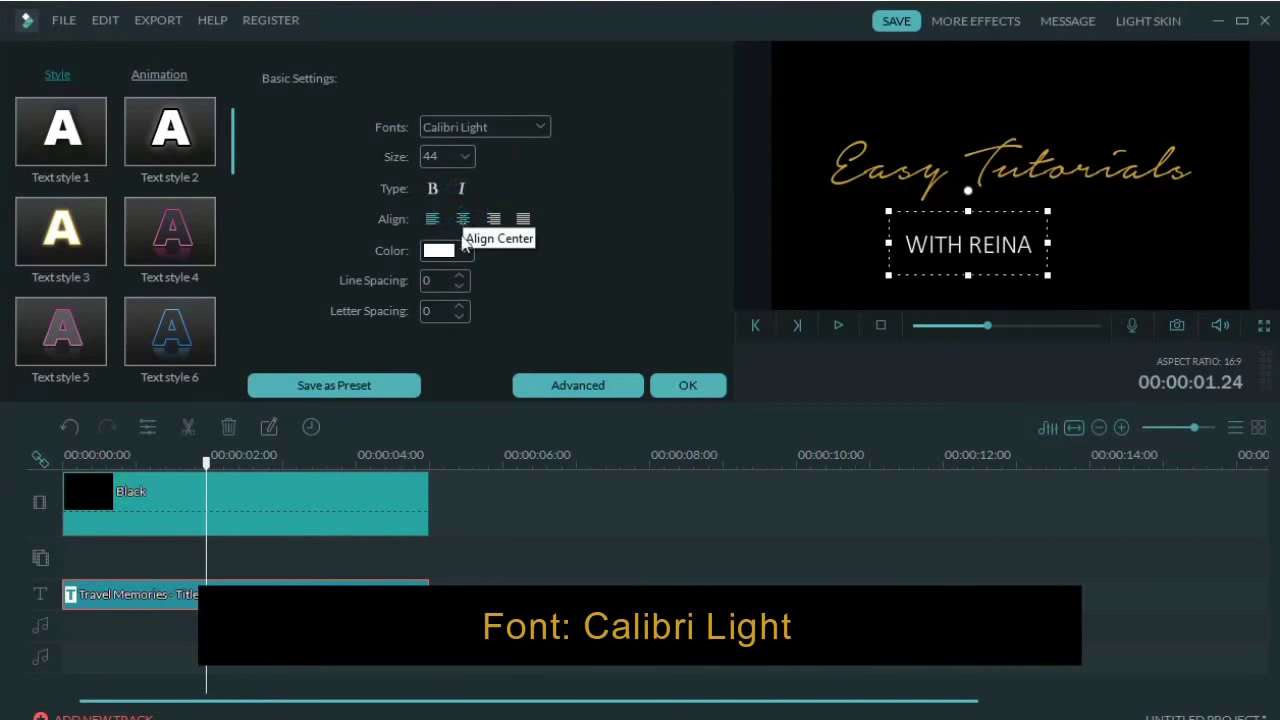
# Widen the credit line's letter spacing, resize its box, and move it beneath 'Tutorials'
pyautogui.click(464, 309)
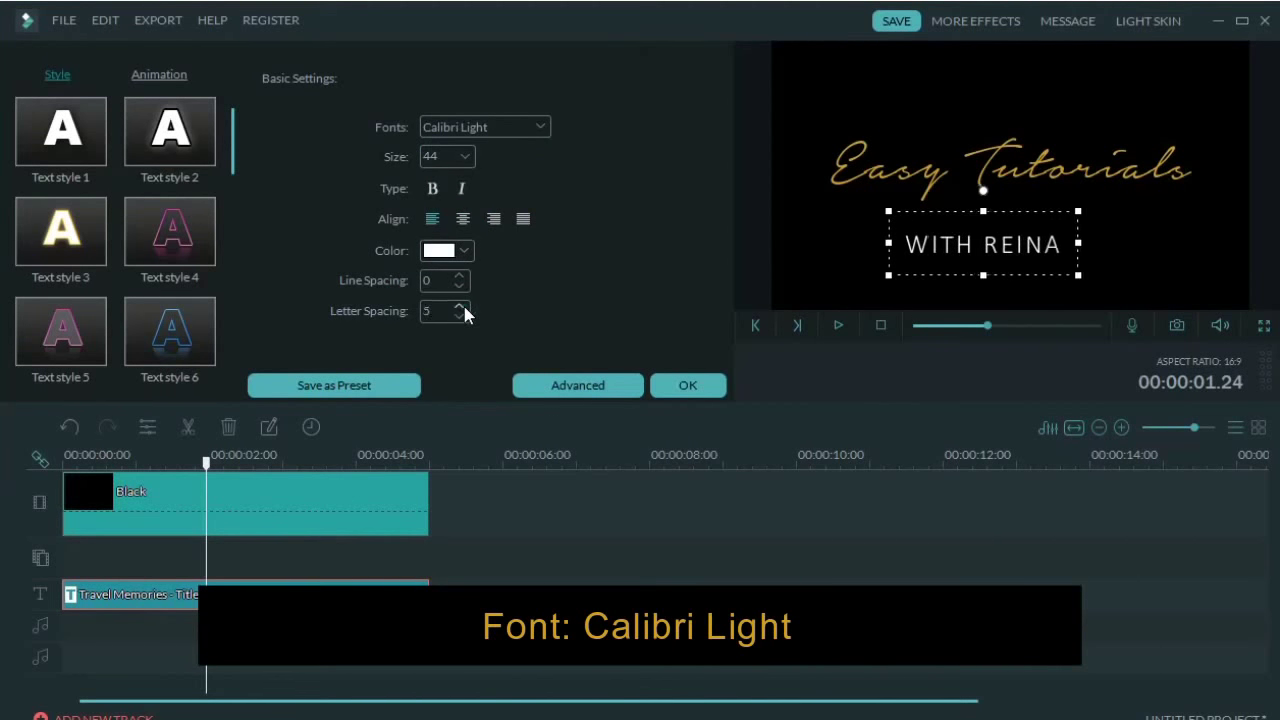
pyautogui.click(464, 309)
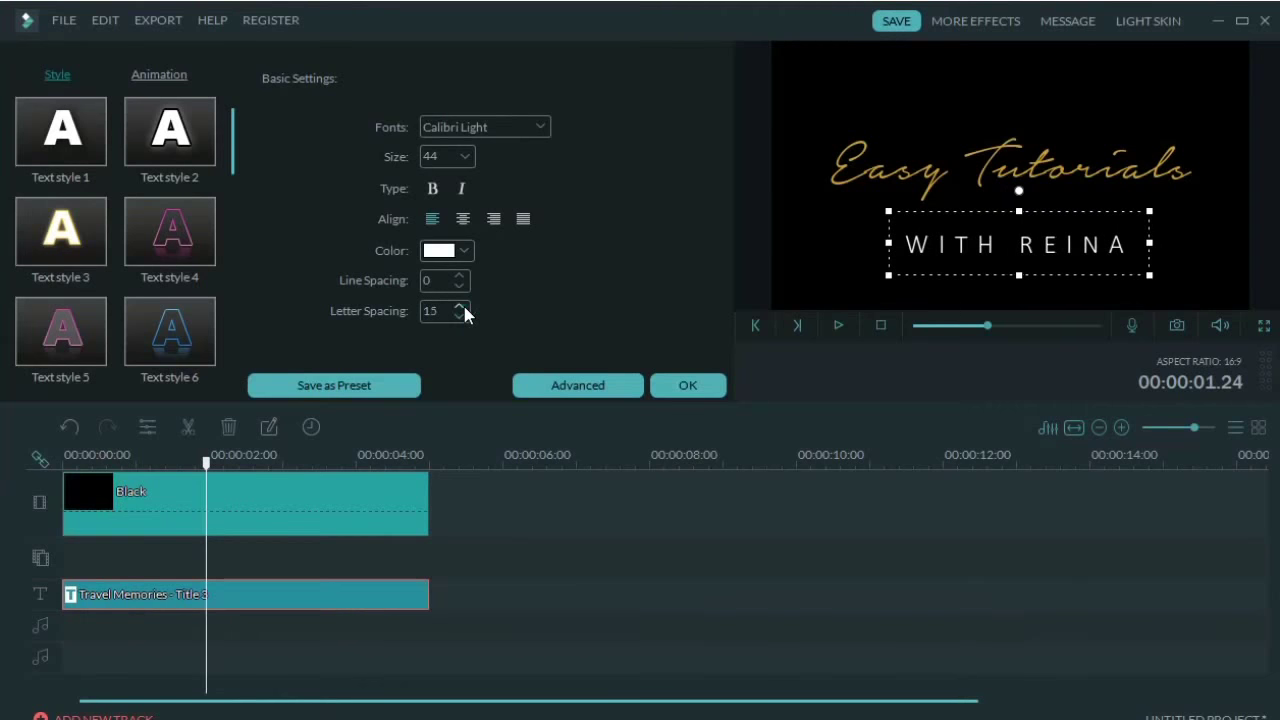
pyautogui.click(464, 309)
pyautogui.click(464, 309)
pyautogui.moveTo(890, 276); pyautogui.dragTo(1033, 261)
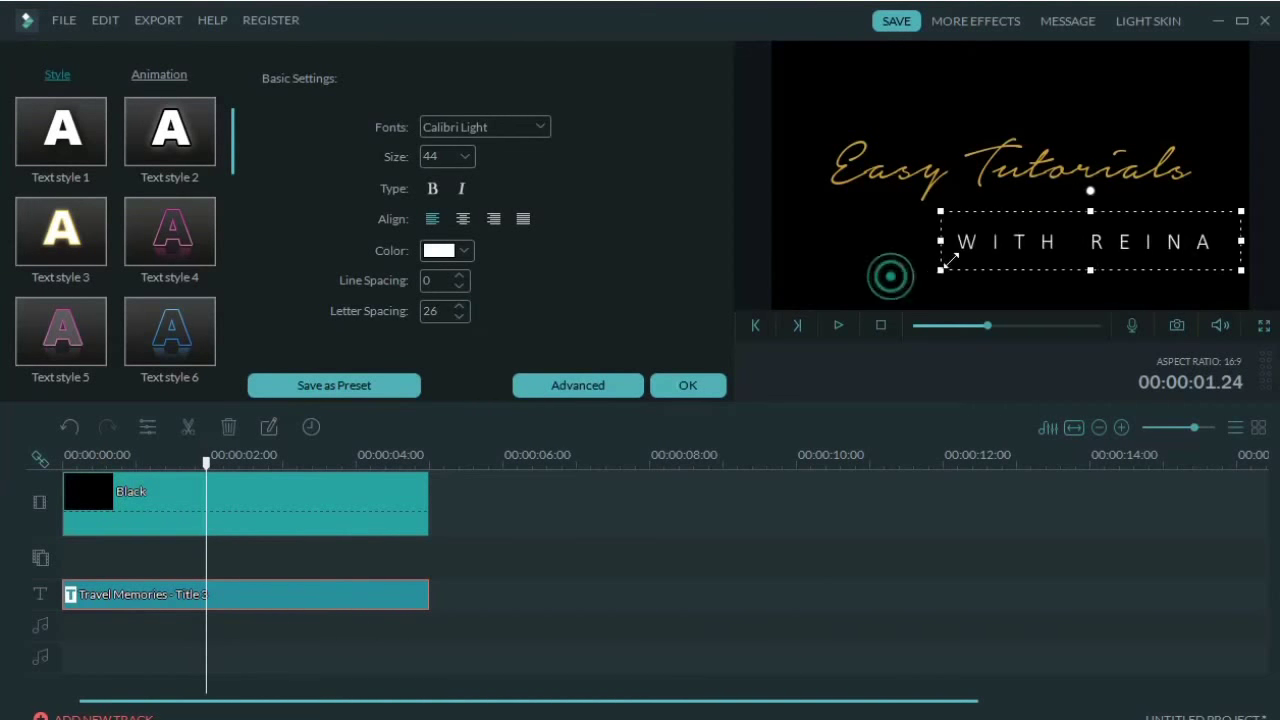
pyautogui.click(1070, 208)
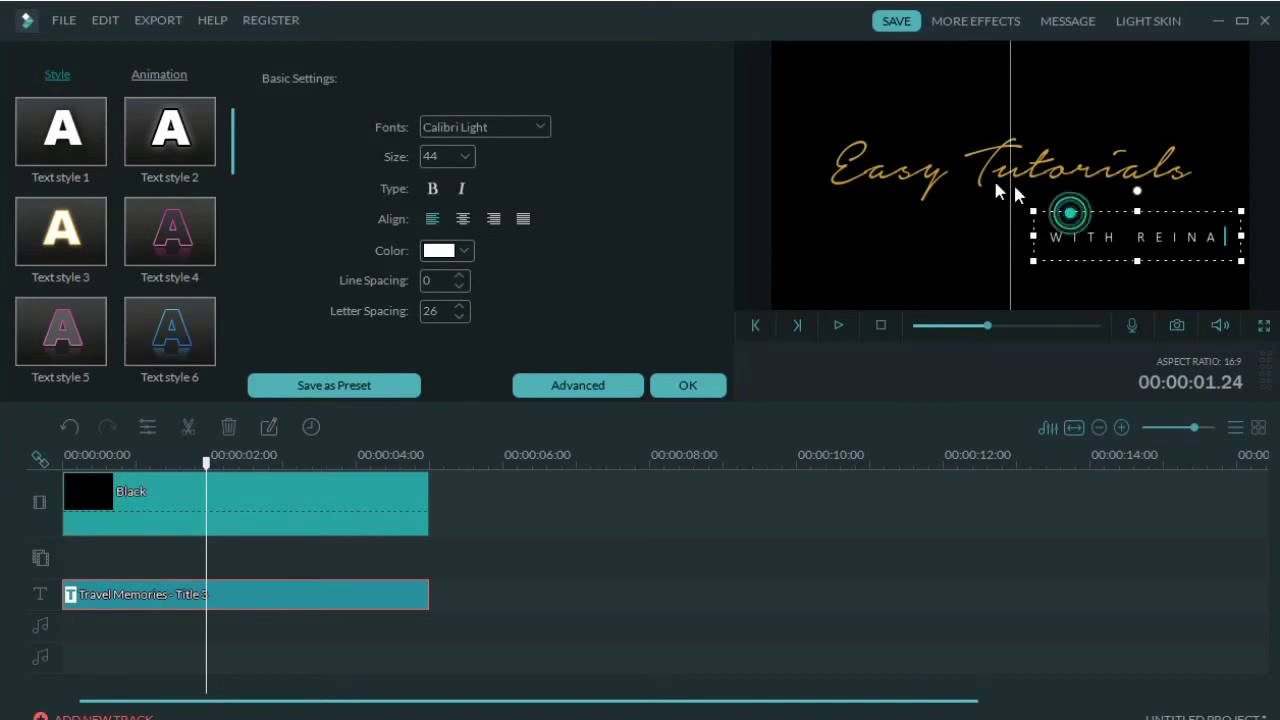
pyautogui.click(1089, 212)
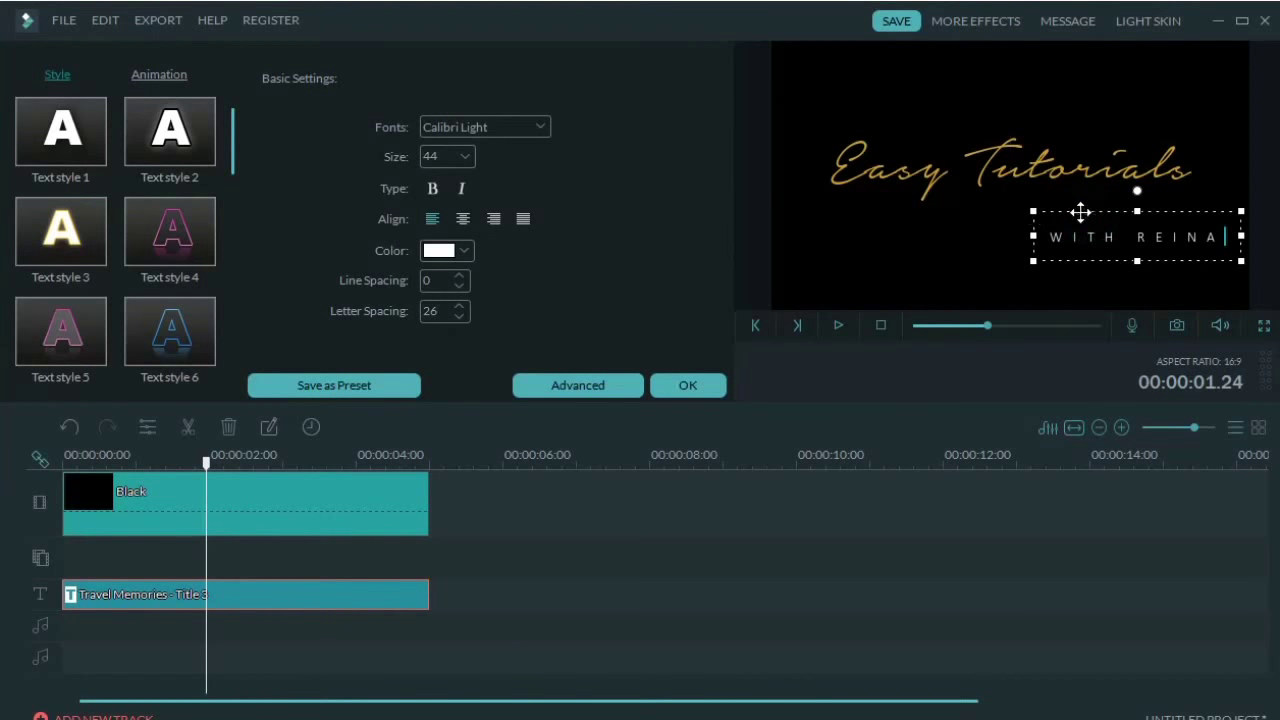
pyautogui.moveTo(1089, 210); pyautogui.dragTo(991, 180)
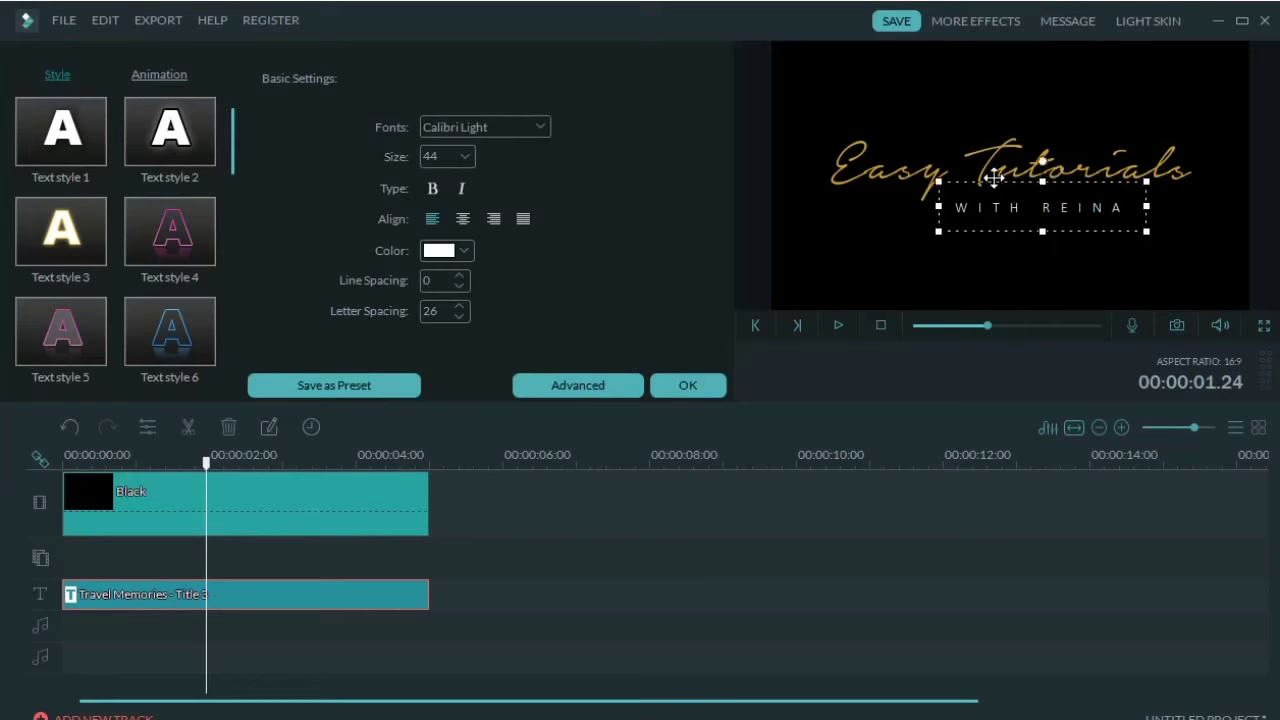
# Raise the letter spacing to 38 and stretch the credit text box to the right
pyautogui.click(460, 307)
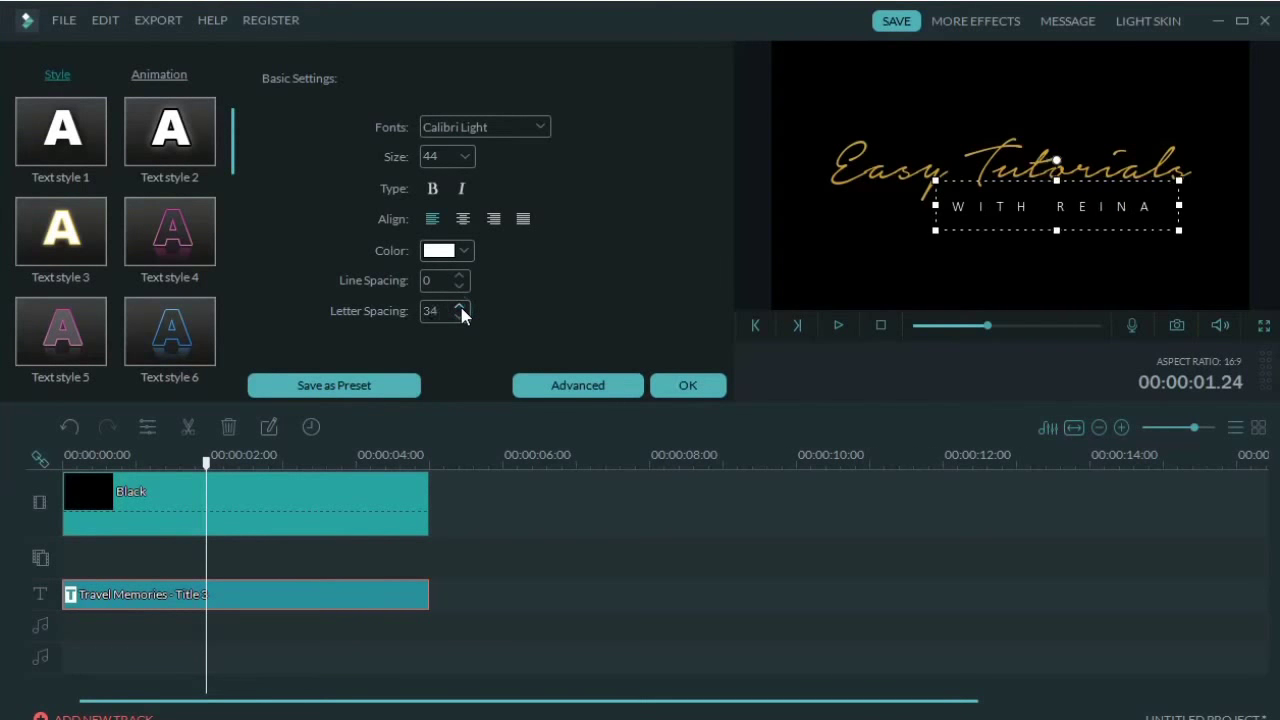
pyautogui.click(460, 307)
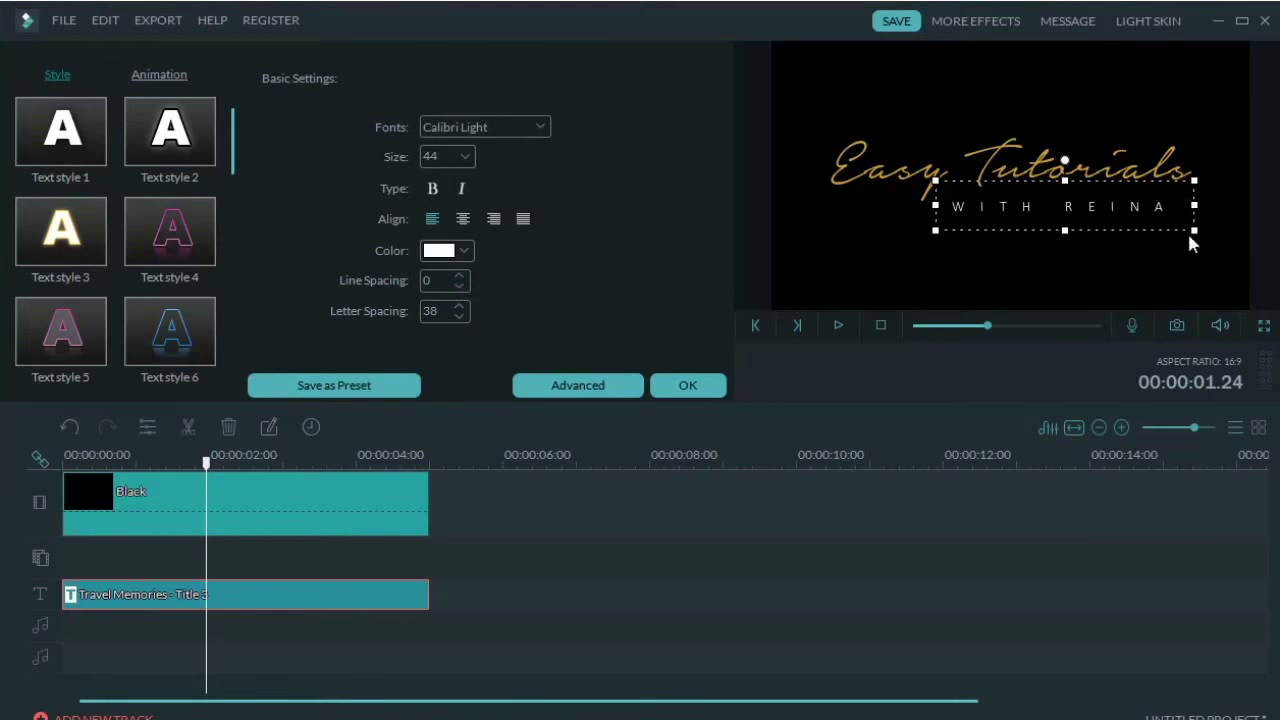
pyautogui.moveTo(1192, 231); pyautogui.dragTo(1218, 239)
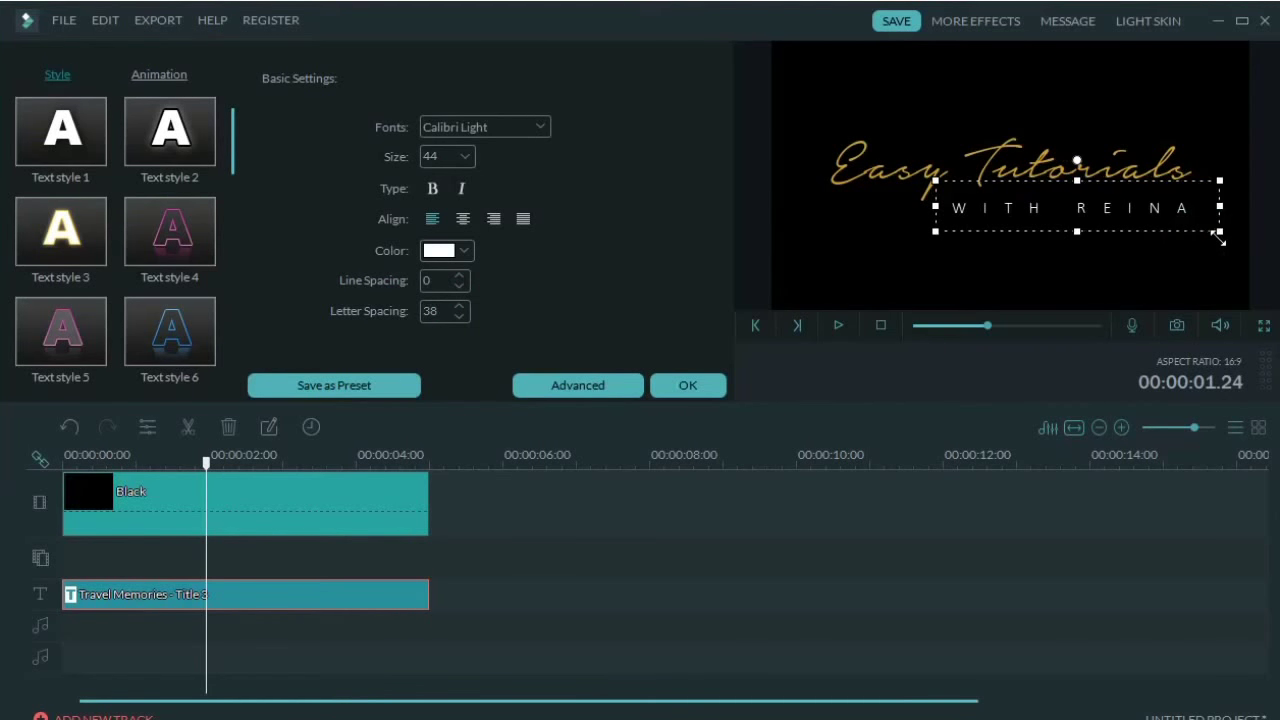
pyautogui.click(1040, 282)
pyautogui.doubleClick(1055, 208)
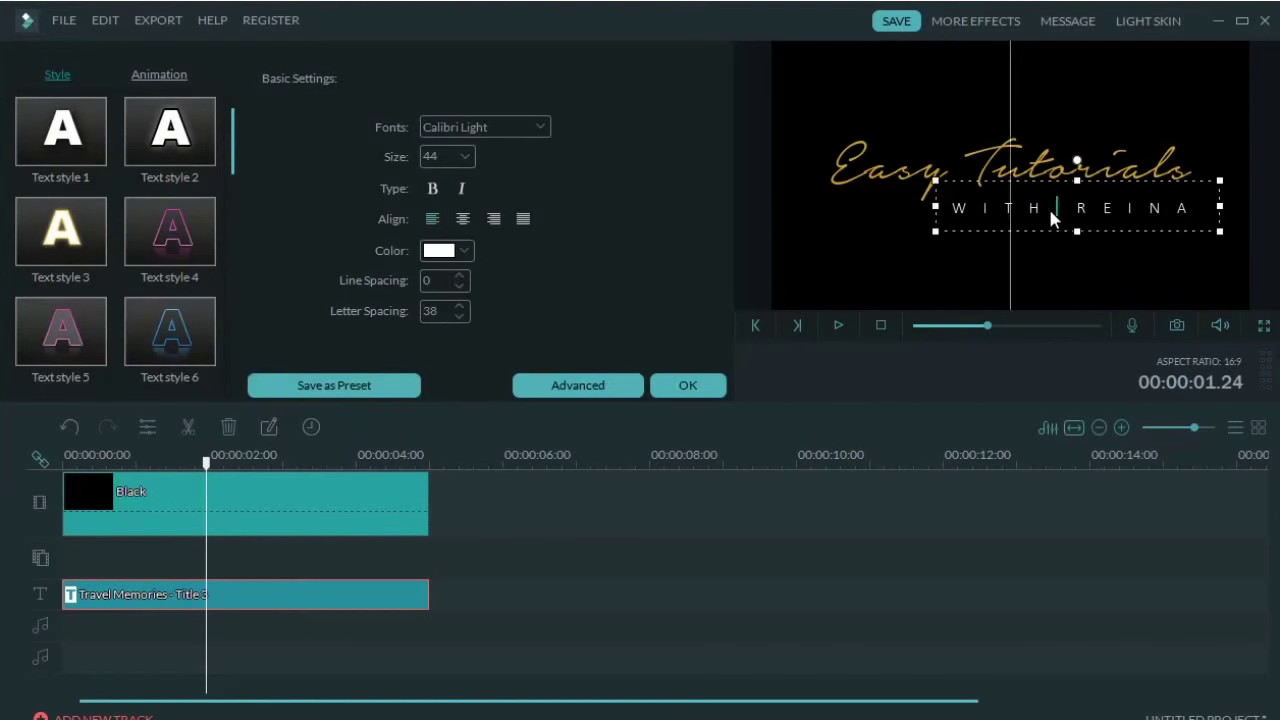
pyautogui.click(1107, 182)
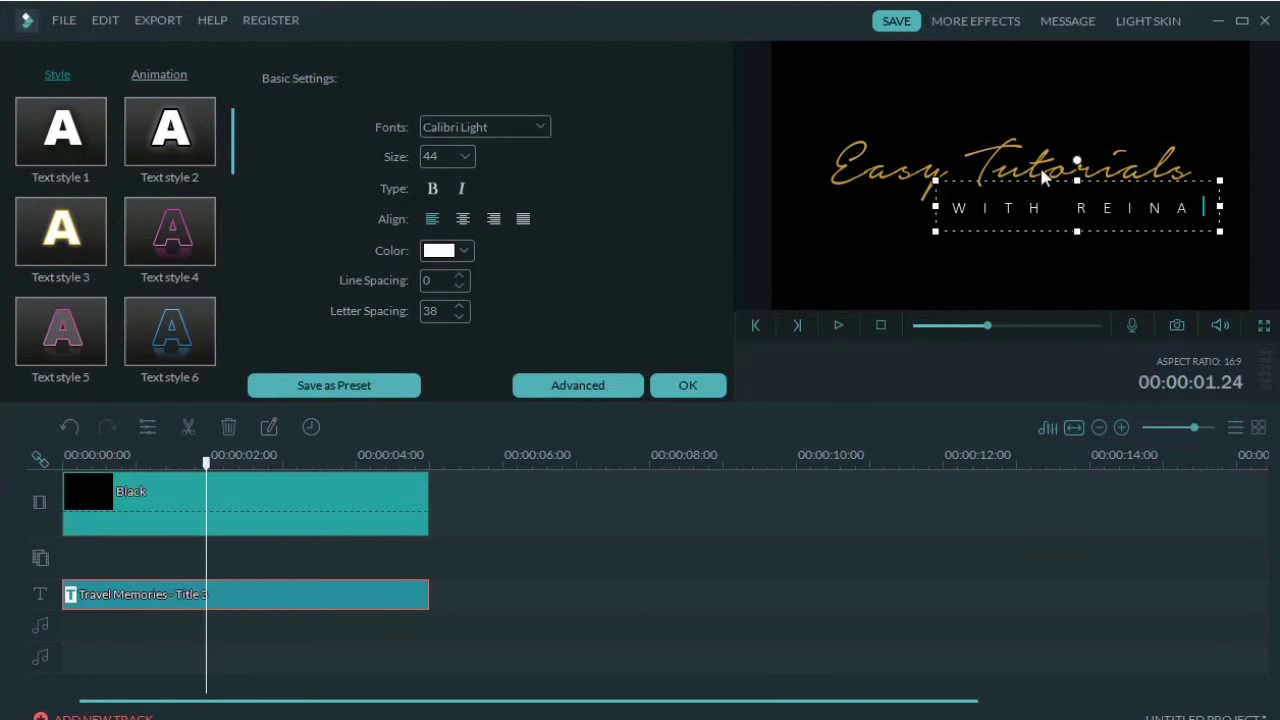
pyautogui.click(860, 270)
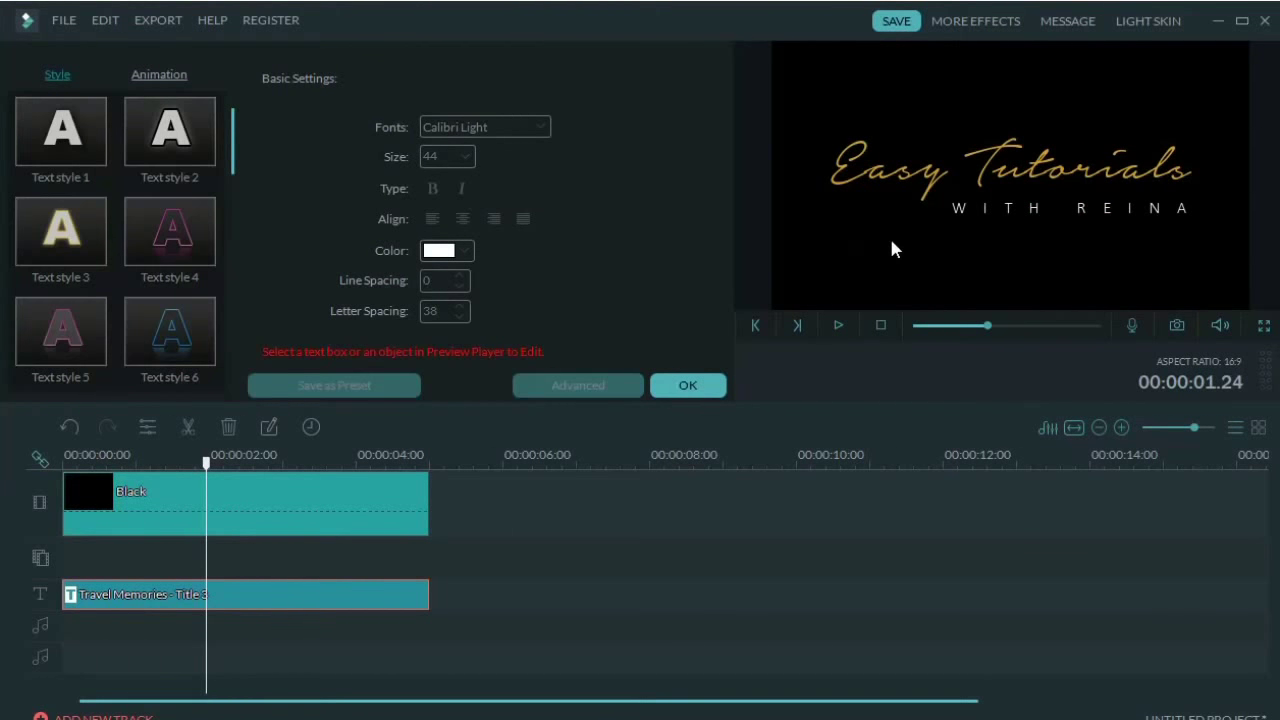
# Move the playhead to about 1.15 seconds and close the title editor
pyautogui.click(674, 388)
pyautogui.moveTo(210, 458); pyautogui.dragTo(176, 462)
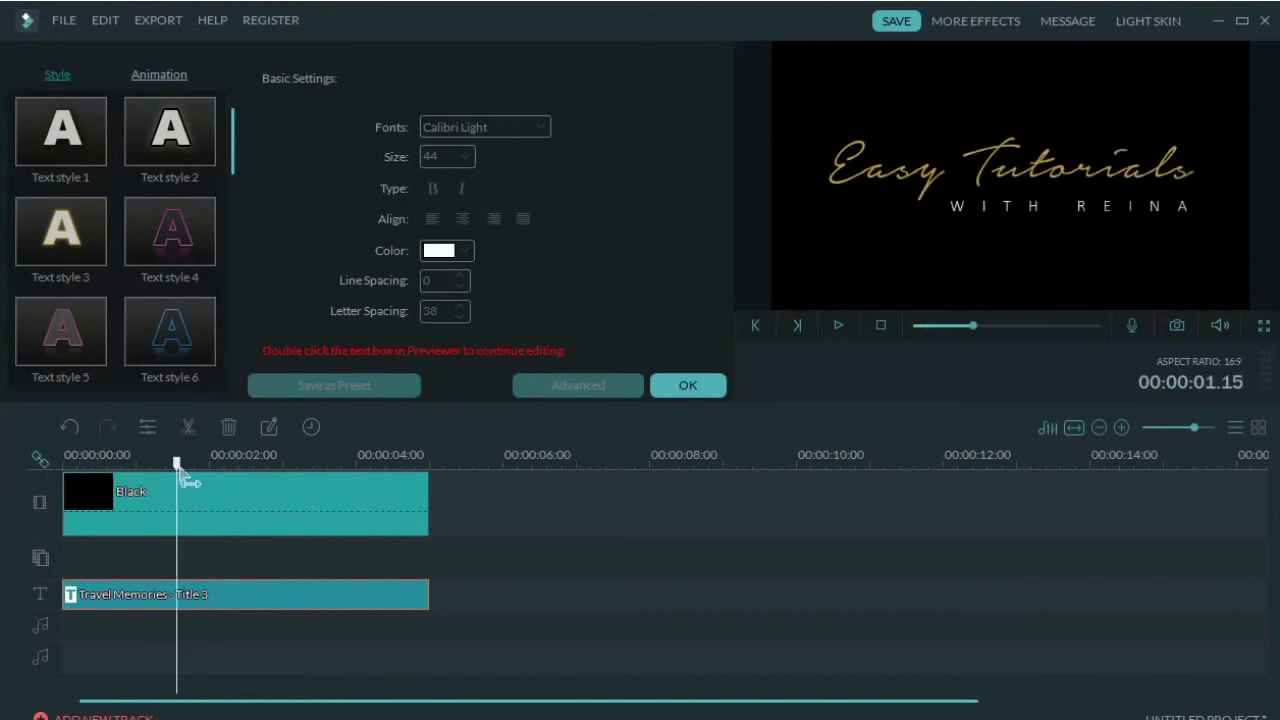
pyautogui.click(697, 388)
# Save the title as a custom Text/Credit preset under a new name and close the editor
pyautogui.doubleClick(318, 600)
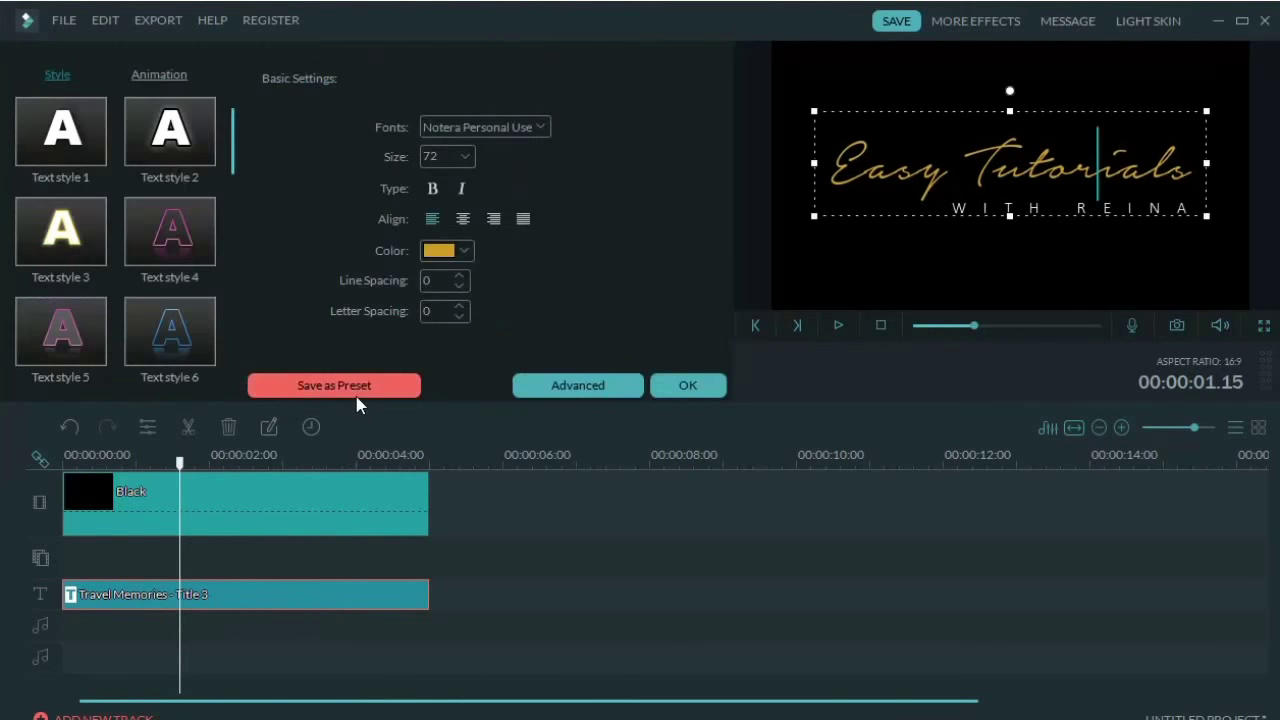
pyautogui.click(355, 400)
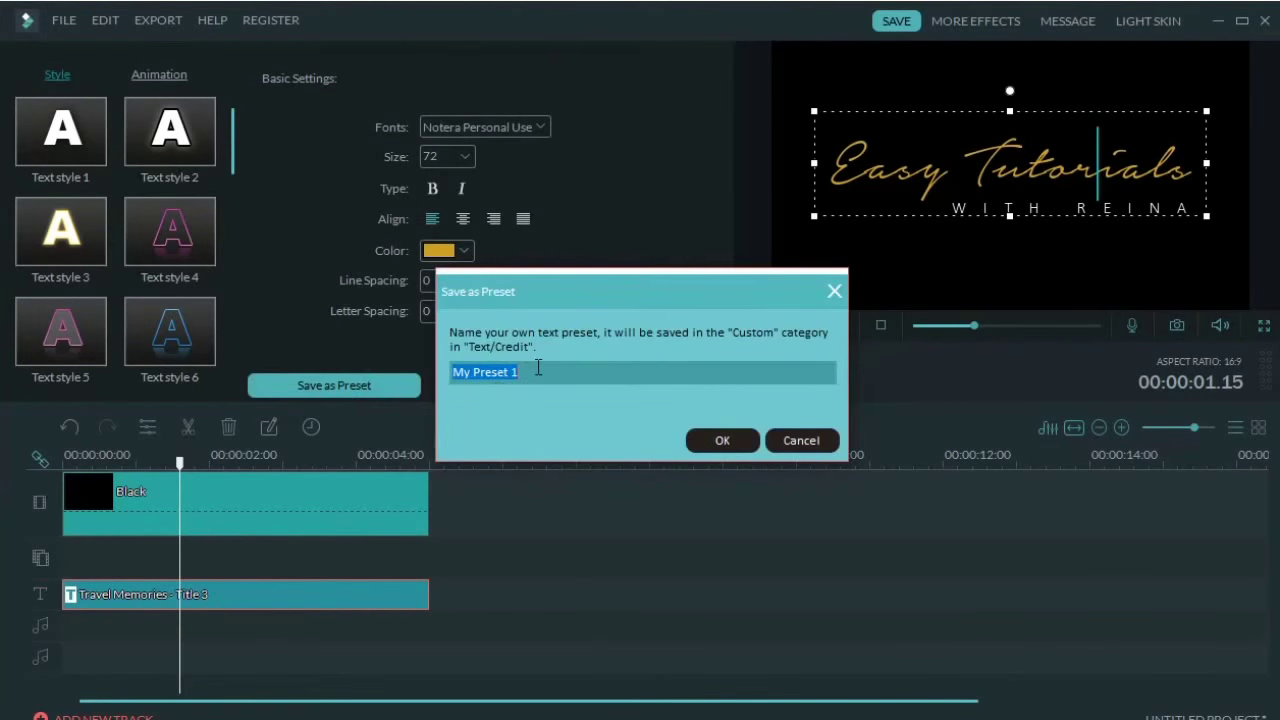
pyautogui.press('BackSpace')
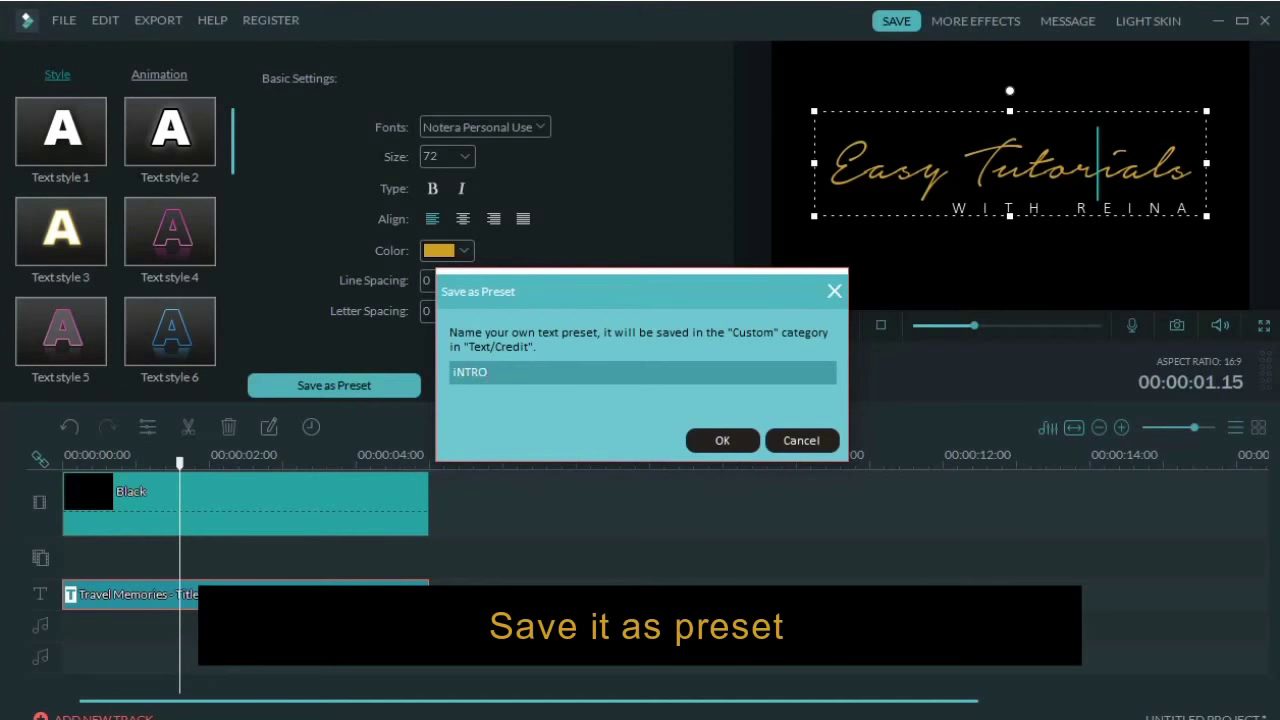
pyautogui.write('Intro')
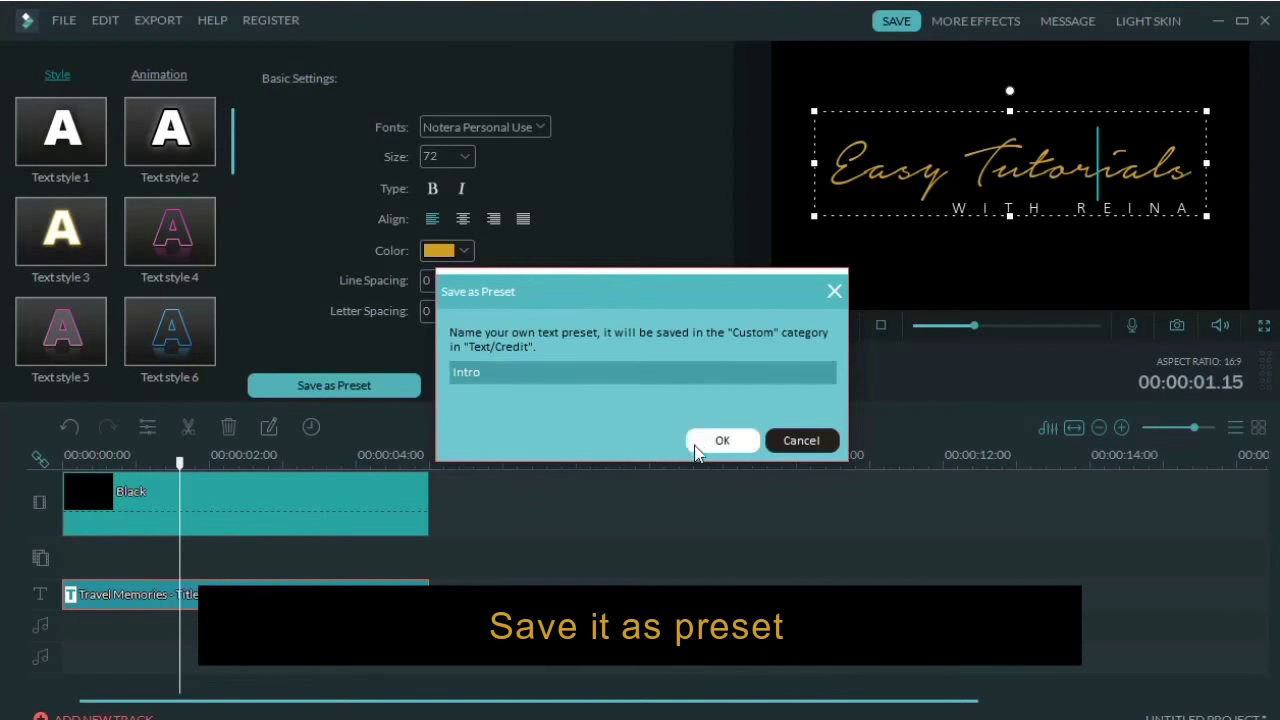
pyautogui.click(695, 442)
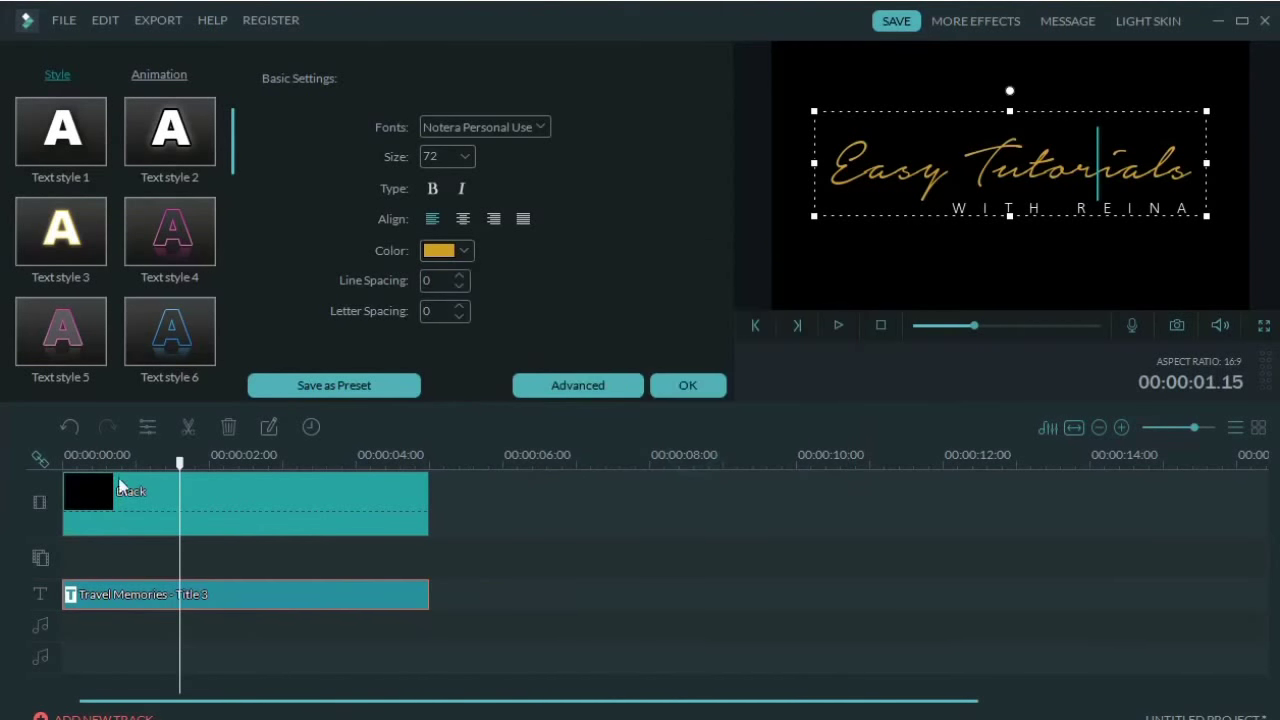
pyautogui.moveTo(181, 463); pyautogui.dragTo(12, 478)
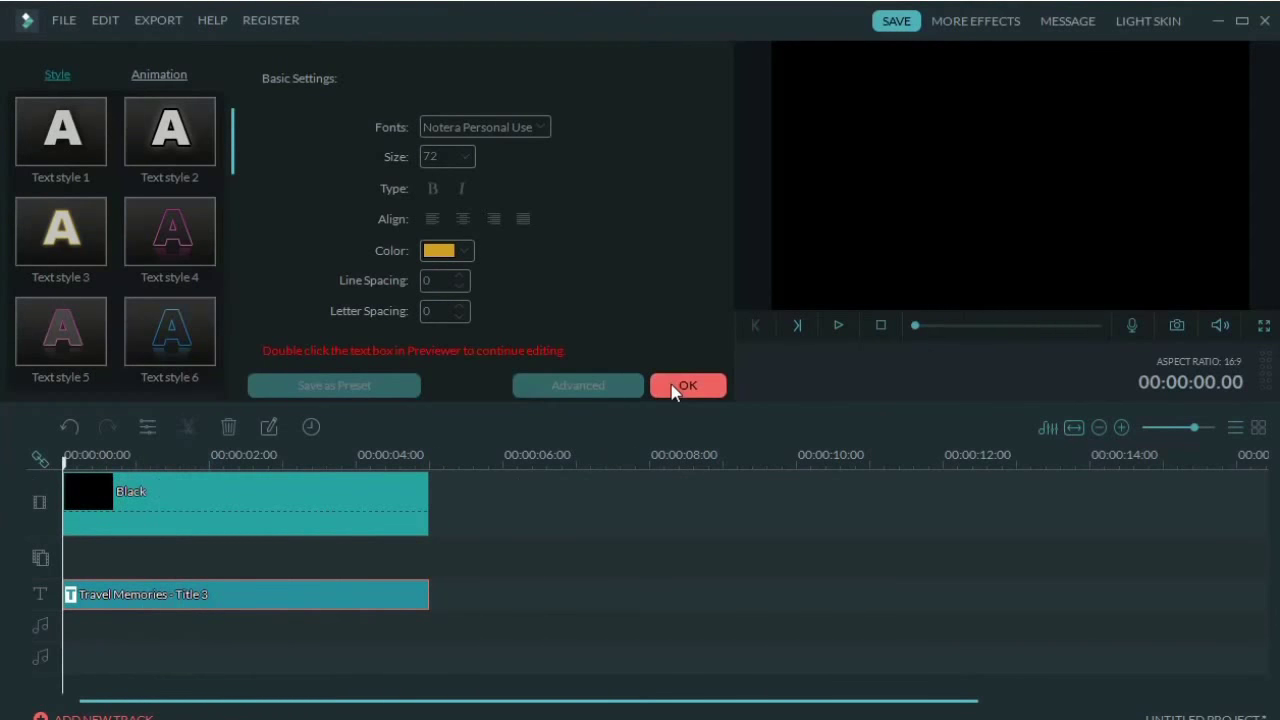
pyautogui.click(676, 388)
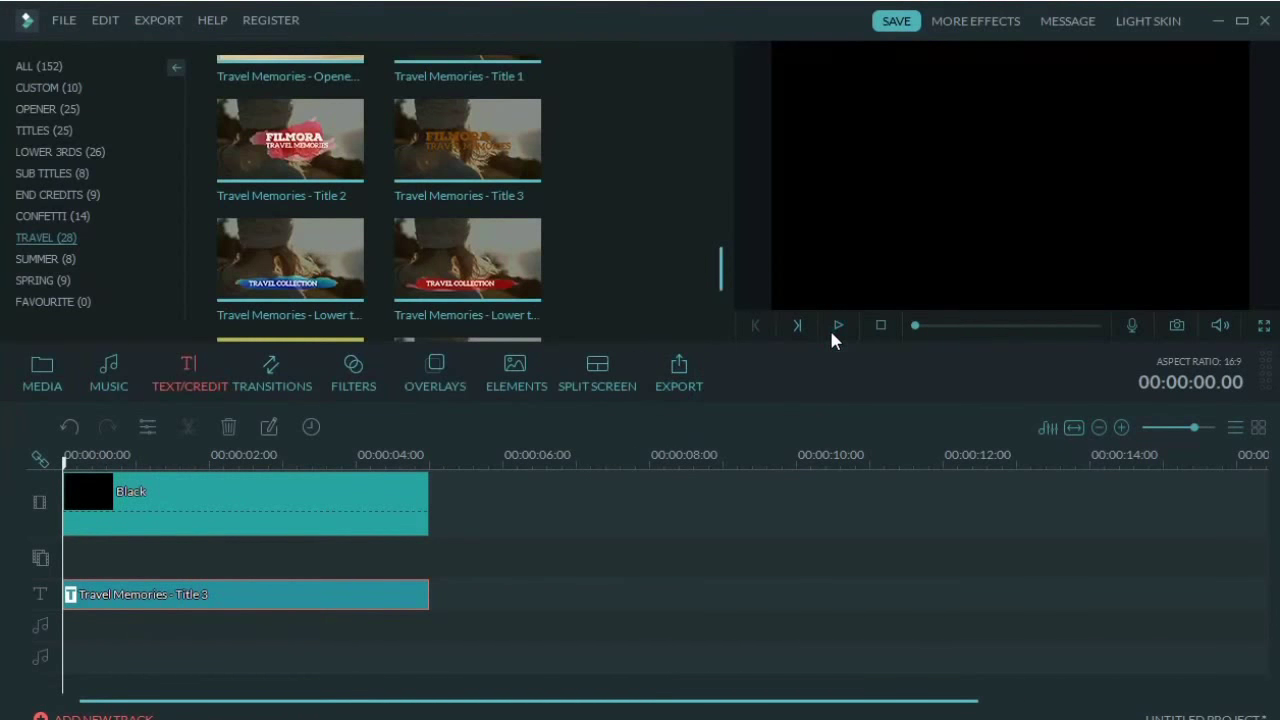
# Preview the title, then add and remove a Black clip at the video's end
pyautogui.click(838, 326)
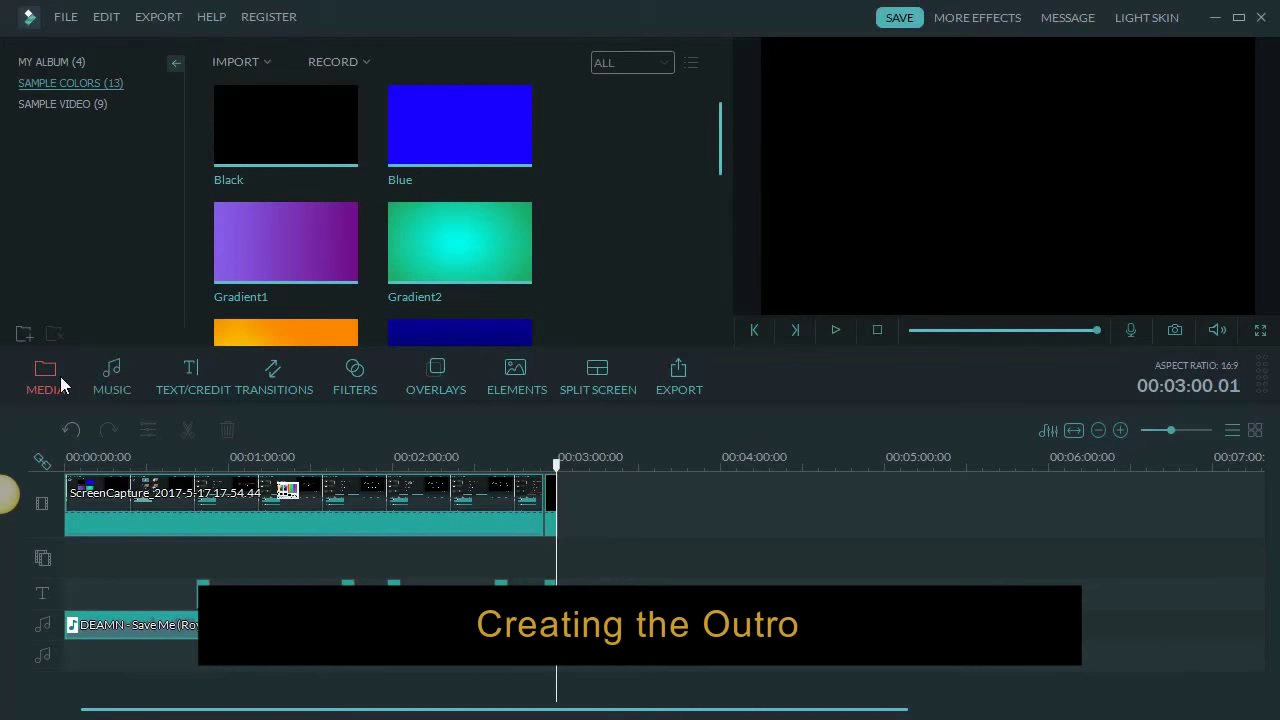
pyautogui.click(286, 127)
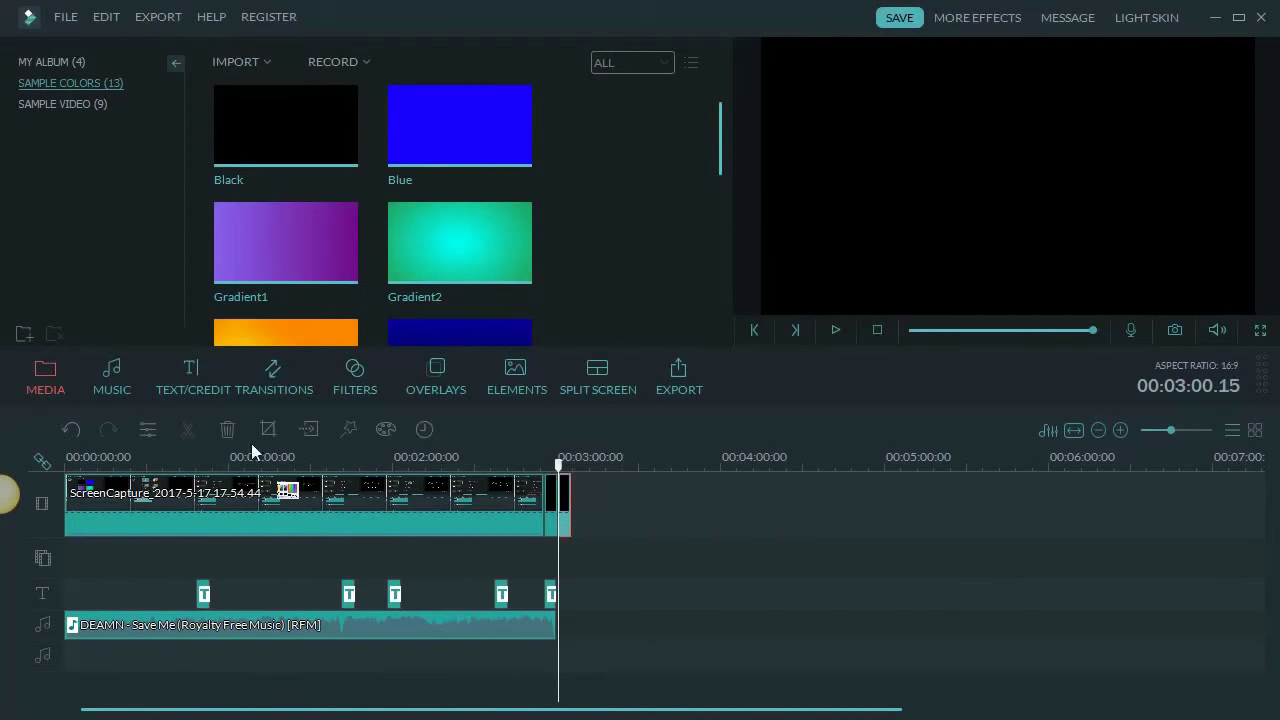
pyautogui.press('Delete')
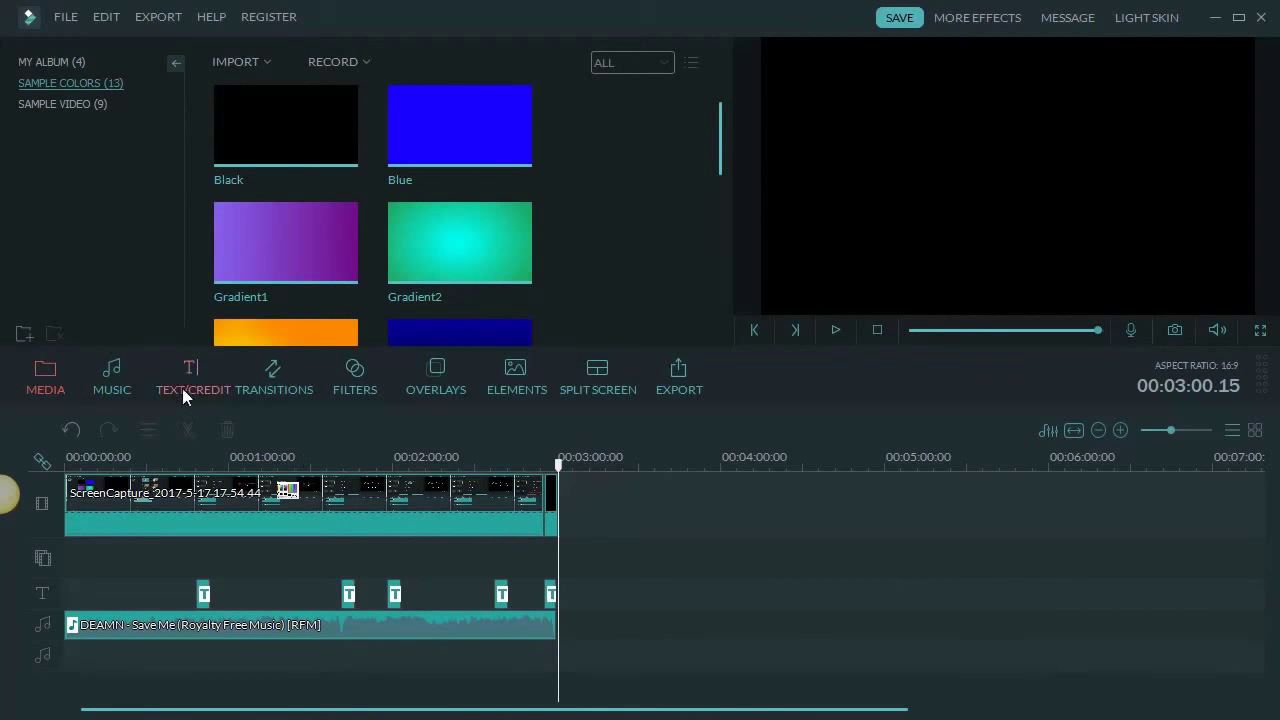
# Add the Intro title template and a Black clip after the last clip, aligning the title over it
pyautogui.click(183, 396)
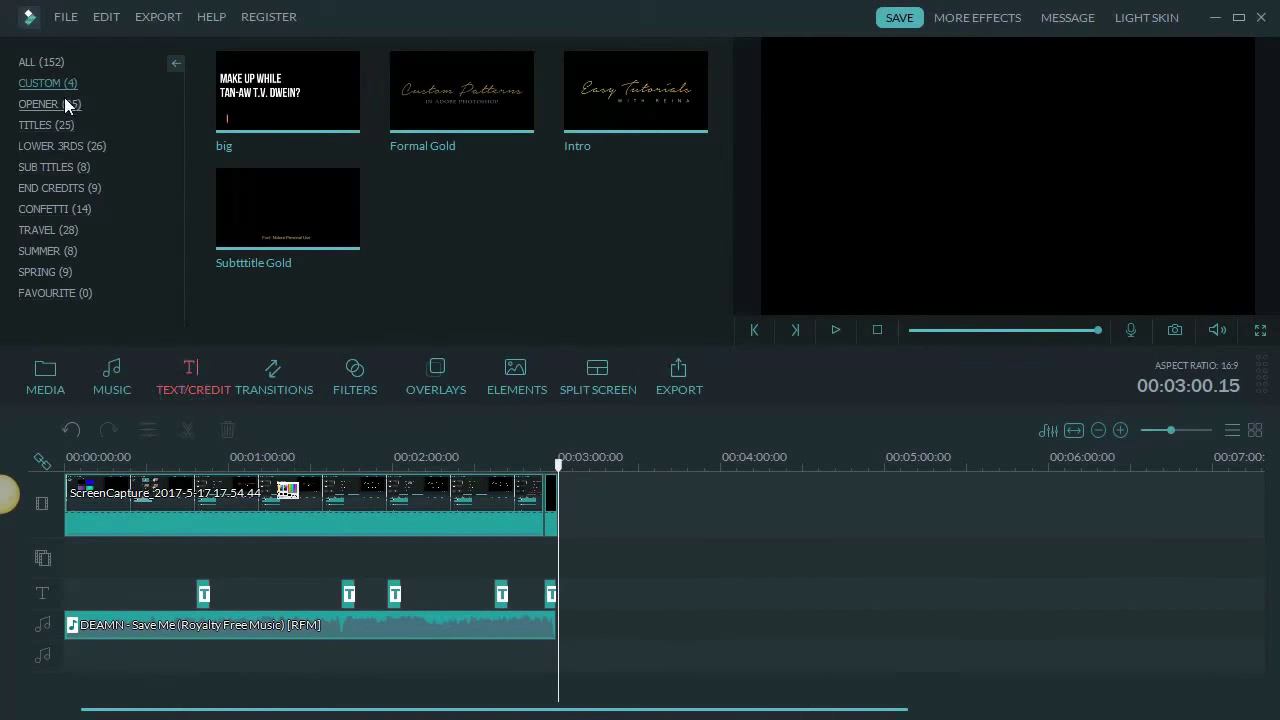
pyautogui.click(635, 91)
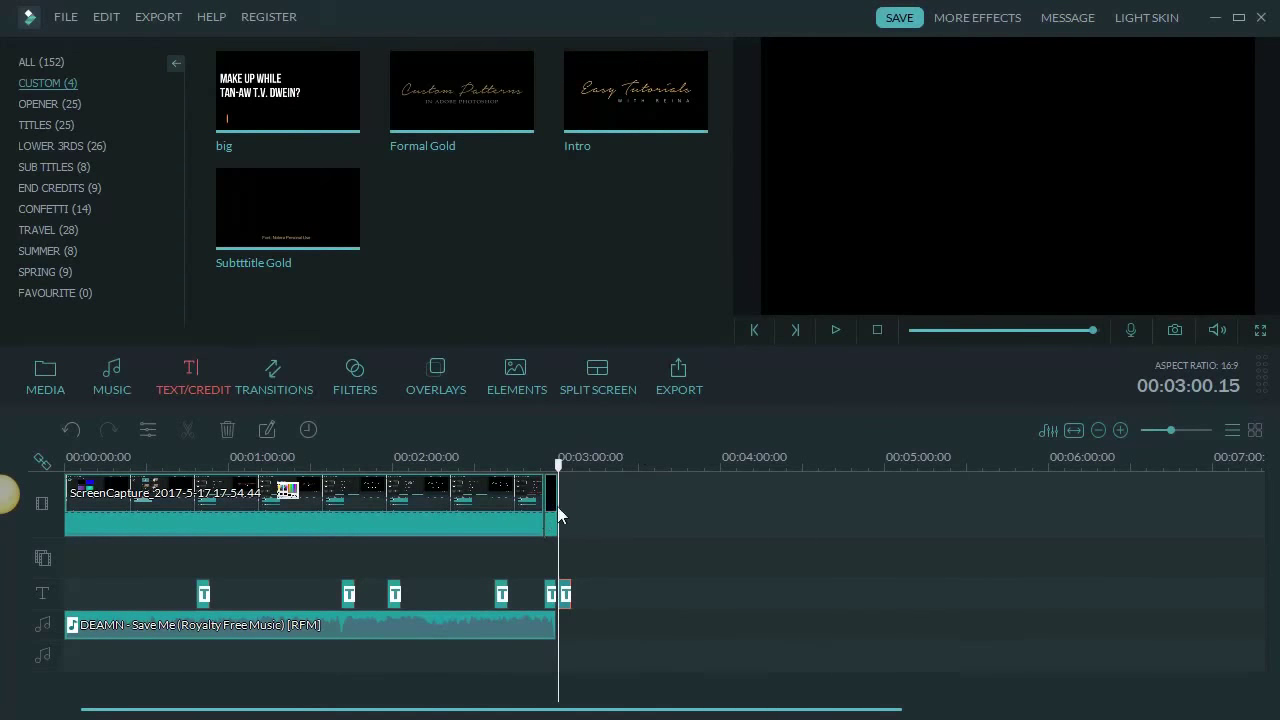
pyautogui.click(22, 388)
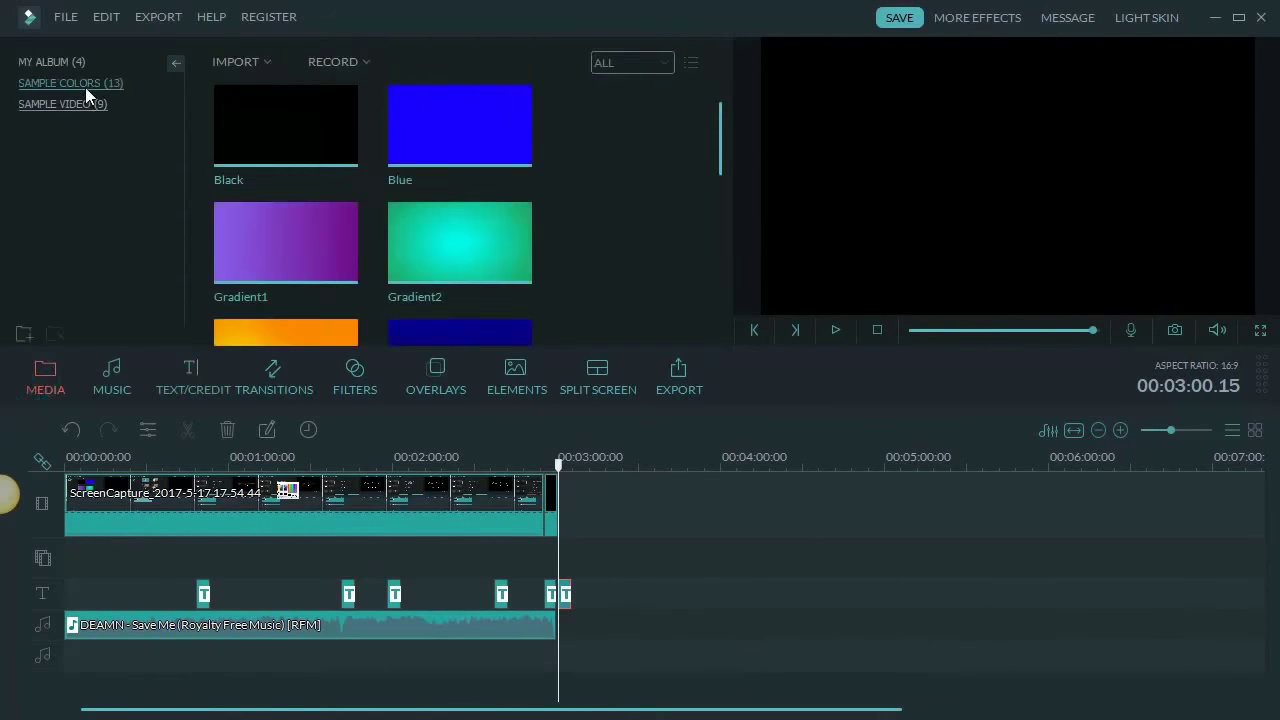
pyautogui.click(286, 123)
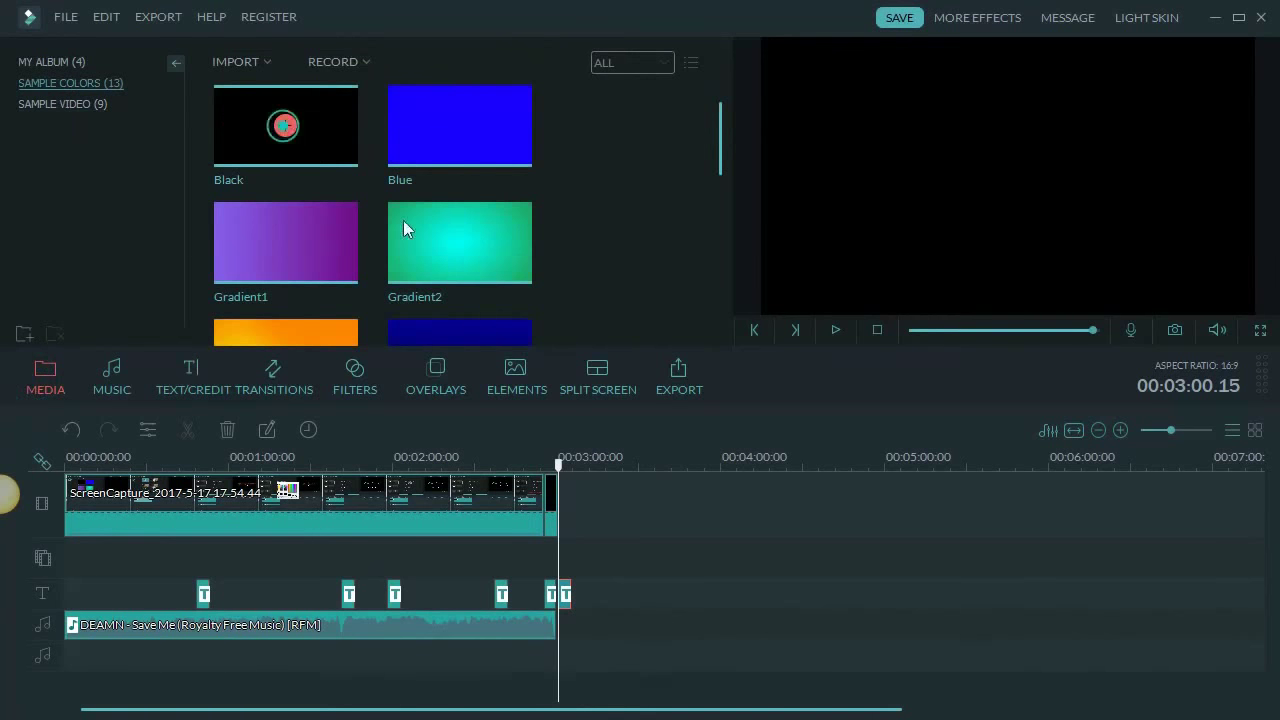
pyautogui.moveTo(580, 594); pyautogui.dragTo(566, 594)
# Replace the 'Easy Tutorials' line with 'Thank you', shrink its box and move it toward the top
pyautogui.doubleClick(566, 594)
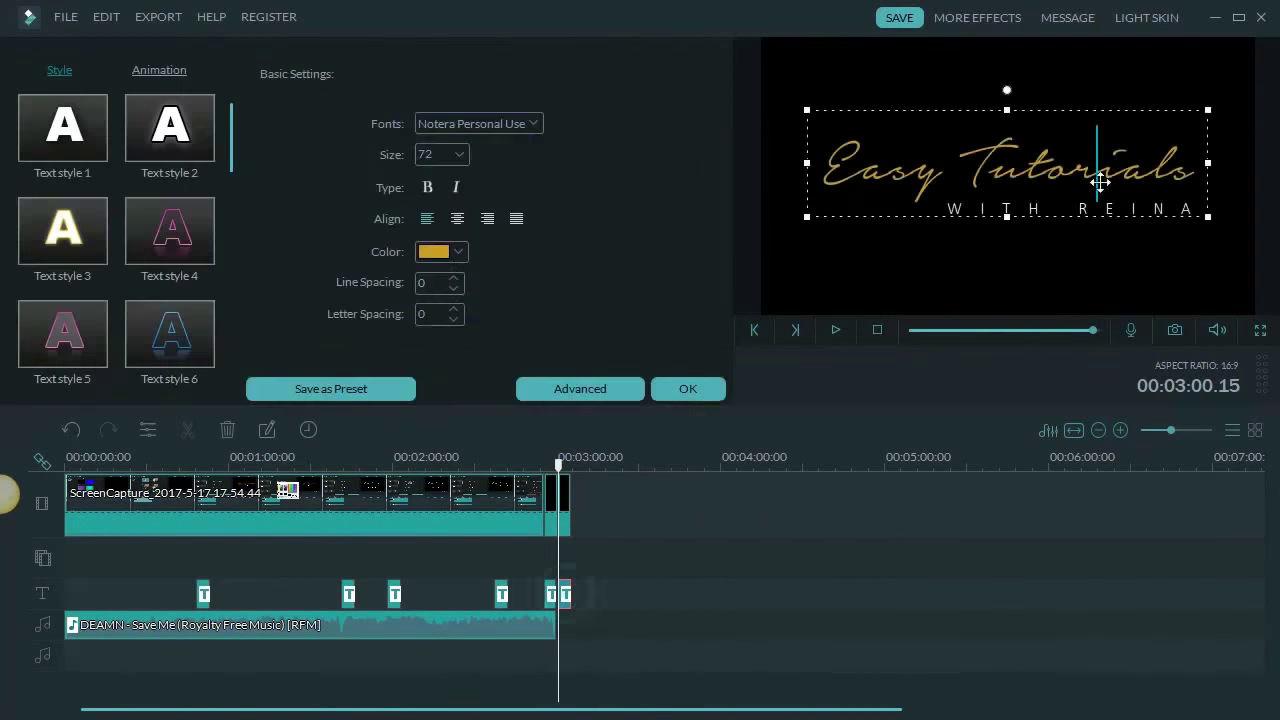
pyautogui.doubleClick(1124, 163)
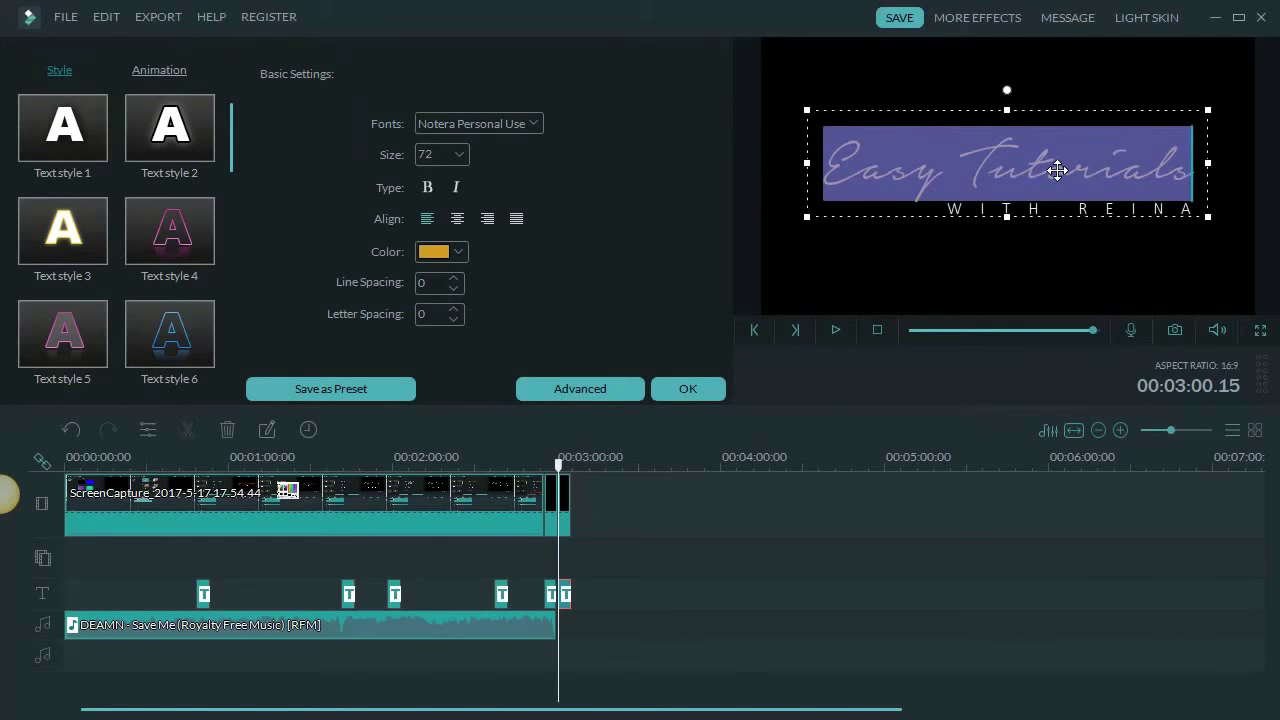
pyautogui.write('Thank you')
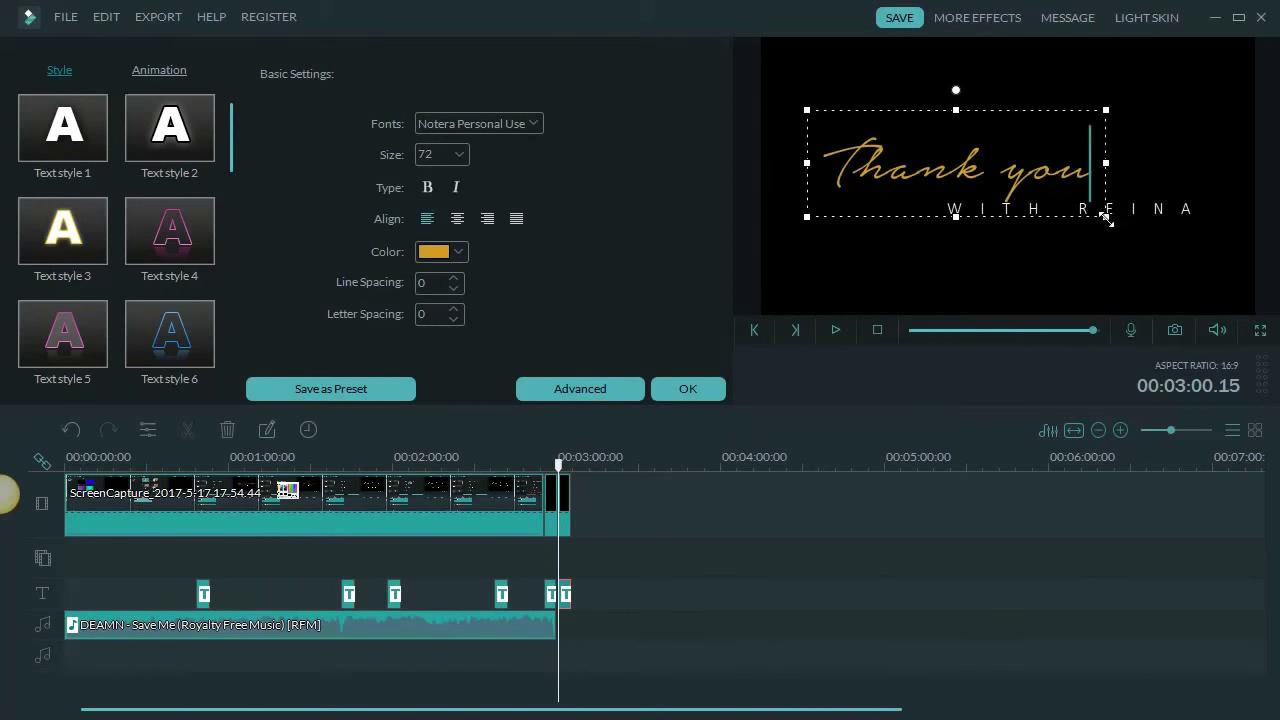
pyautogui.moveTo(1106, 218); pyautogui.dragTo(1024, 197)
pyautogui.moveTo(963, 114); pyautogui.dragTo(1053, 56)
# Replace the 'WITH REINA' subtitle with 'FOR WATCHING' in capitals
pyautogui.click(1075, 218)
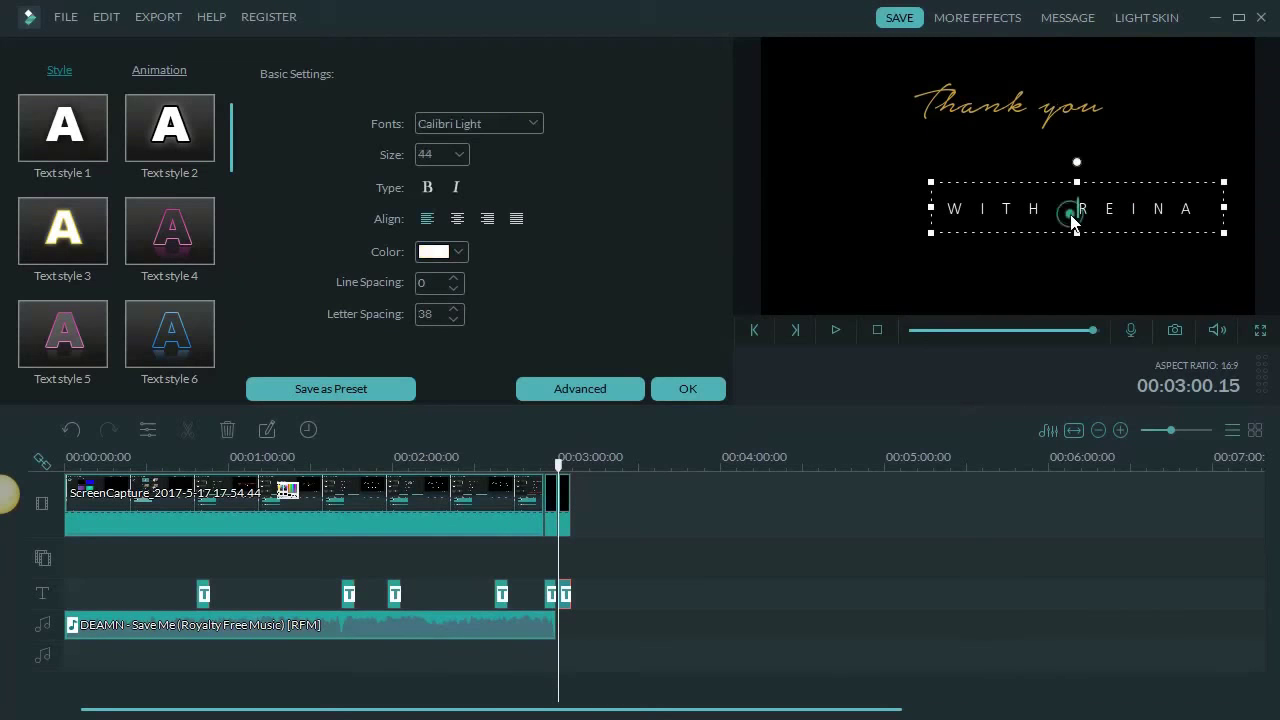
pyautogui.click(1075, 222)
pyautogui.write('for wa')
pyautogui.press('BackSpace')
pyautogui.press('BackSpace')
pyautogui.press('BackSpace')
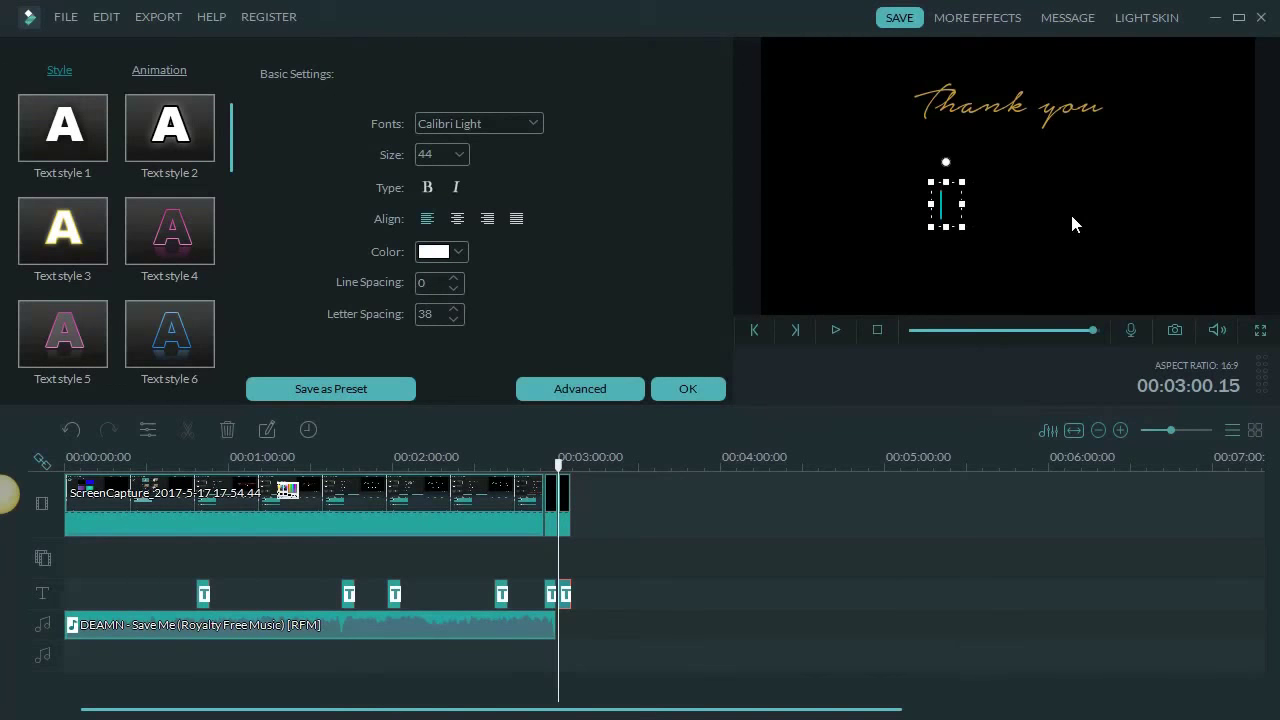
pyautogui.write('FOR WA')
pyautogui.press('BackSpace')
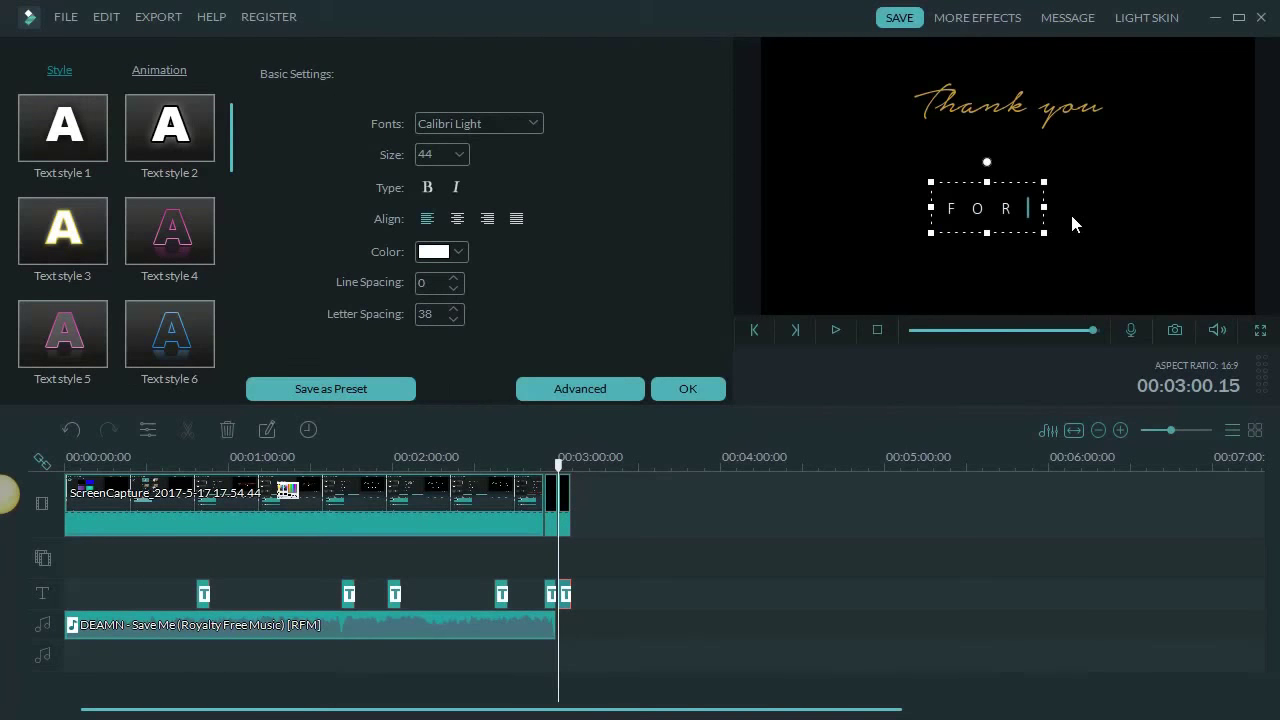
pyautogui.write('ATCHING')
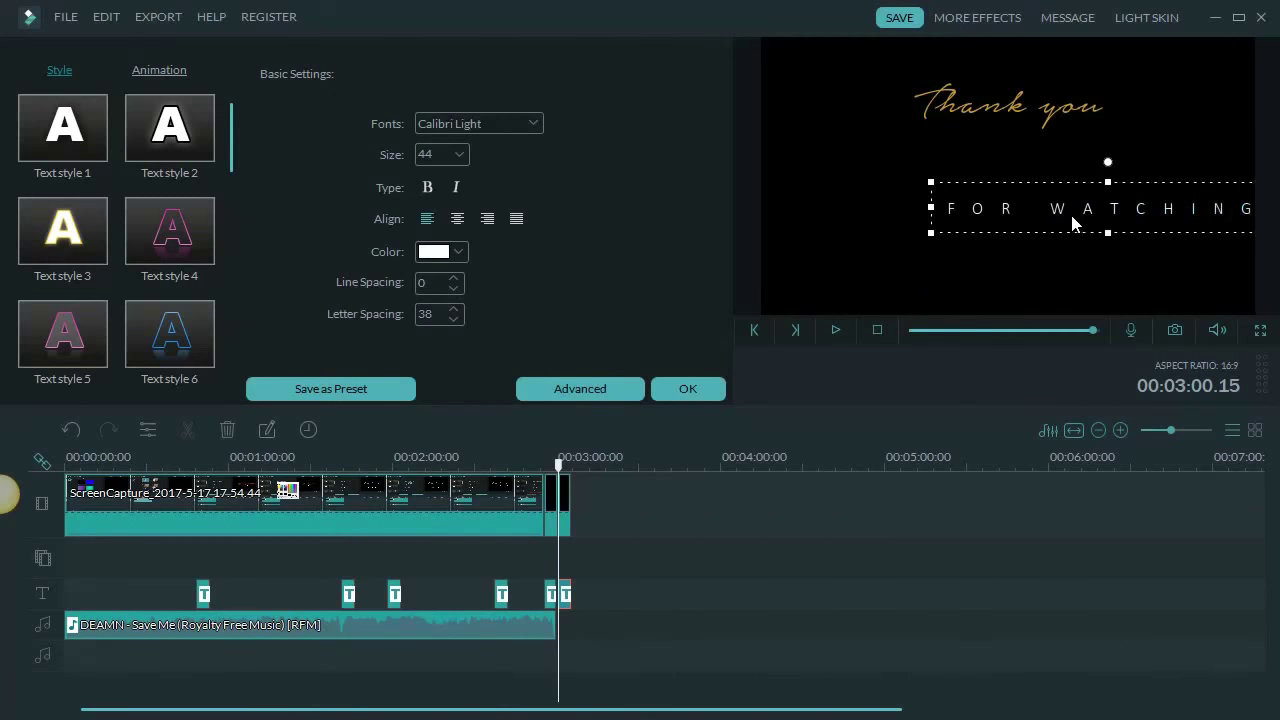
# Lower the FOR WATCHING letter spacing to 17
pyautogui.click(453, 318)
pyautogui.click(453, 318)
pyautogui.click(453, 318)
pyautogui.click(453, 318)
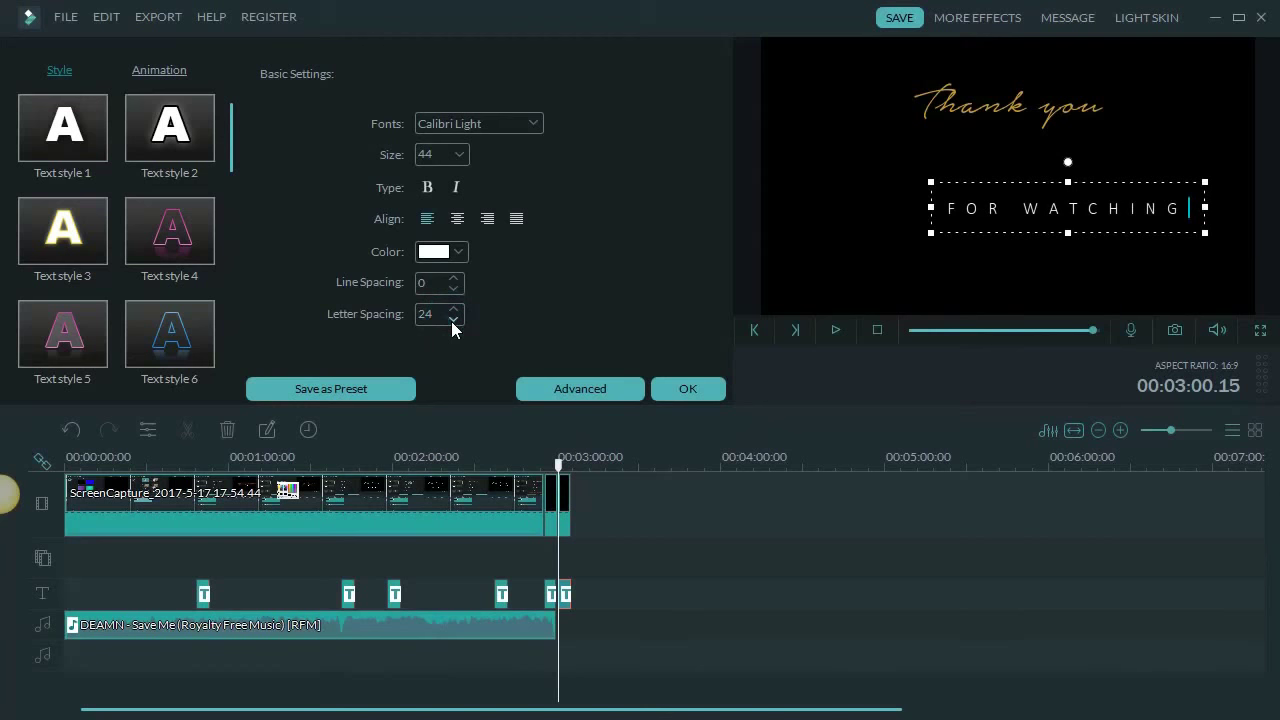
pyautogui.press('BackSpace')
pyautogui.write('G')
pyautogui.click(453, 318)
pyautogui.click(453, 318)
pyautogui.click(453, 318)
pyautogui.click(453, 318)
pyautogui.click(453, 318)
pyautogui.click(453, 318)
# Scale FOR WATCHING down and move it up just under 'Thank you'
pyautogui.moveTo(1160, 232); pyautogui.dragTo(1134, 228)
pyautogui.doubleClick(1073, 183)
pyautogui.click(1065, 182)
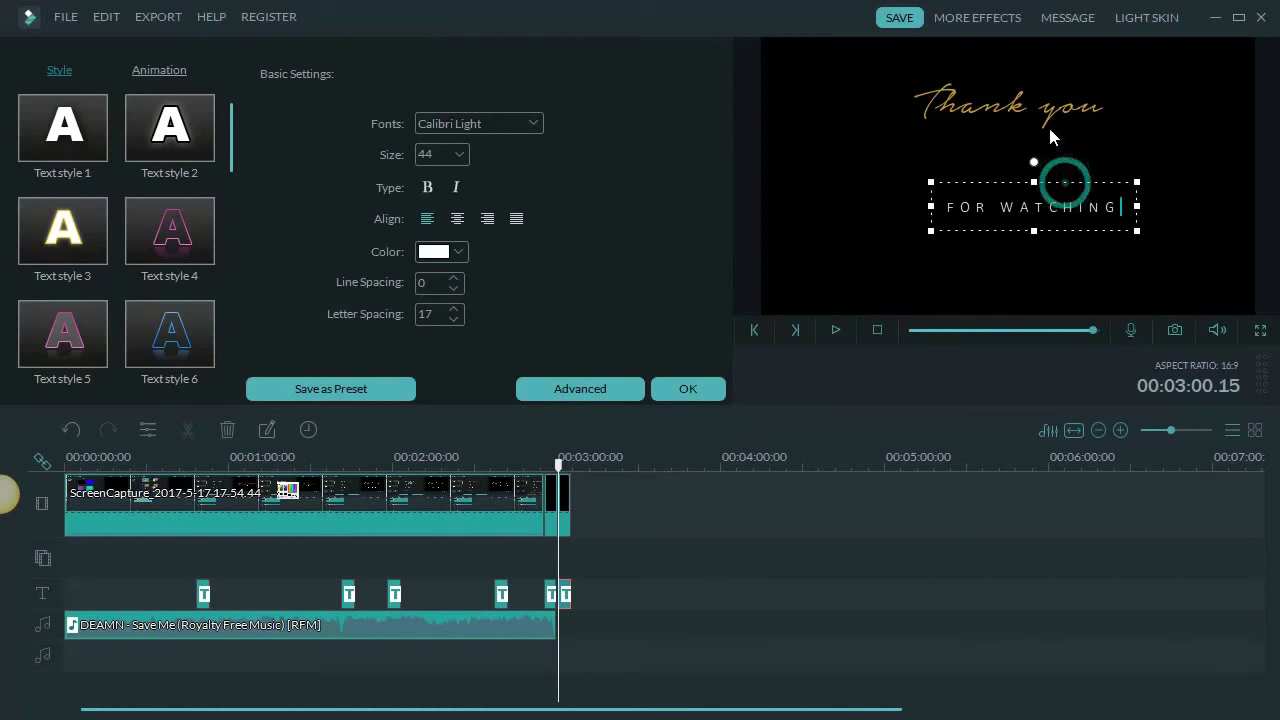
pyautogui.click(866, 211)
pyautogui.doubleClick(1000, 208)
pyautogui.moveTo(1008, 181); pyautogui.dragTo(991, 103)
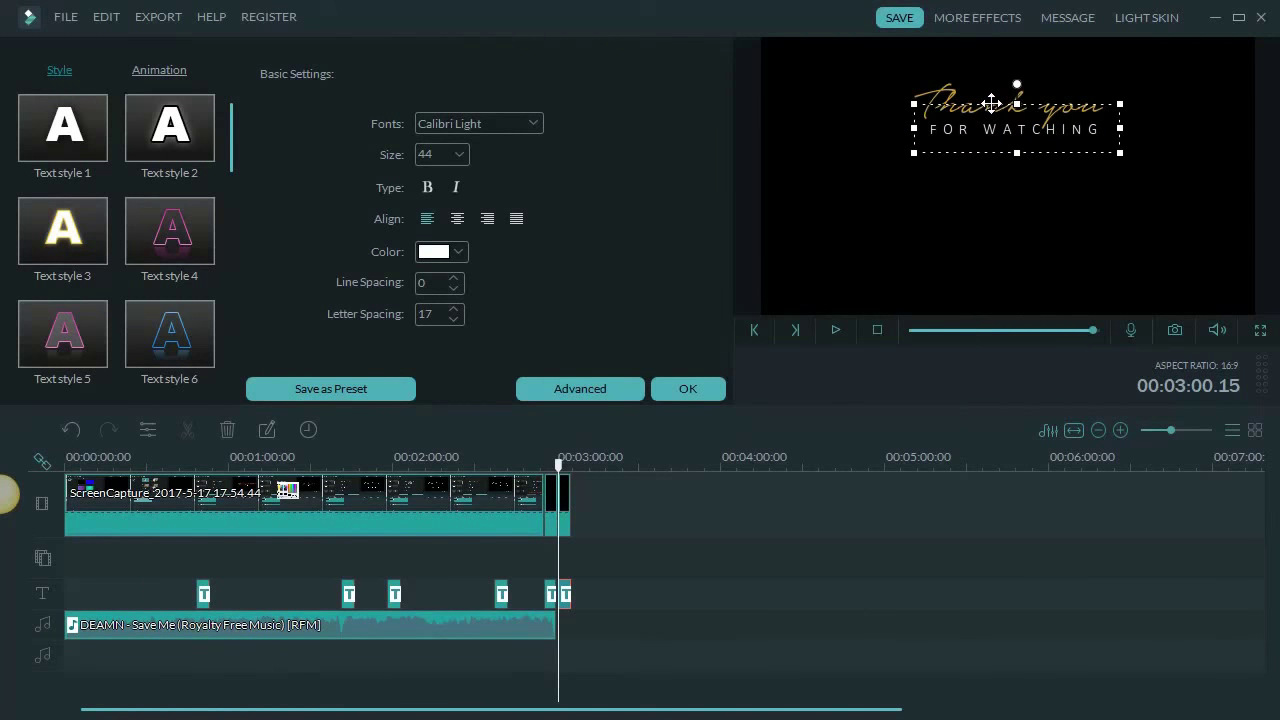
pyautogui.click(995, 270)
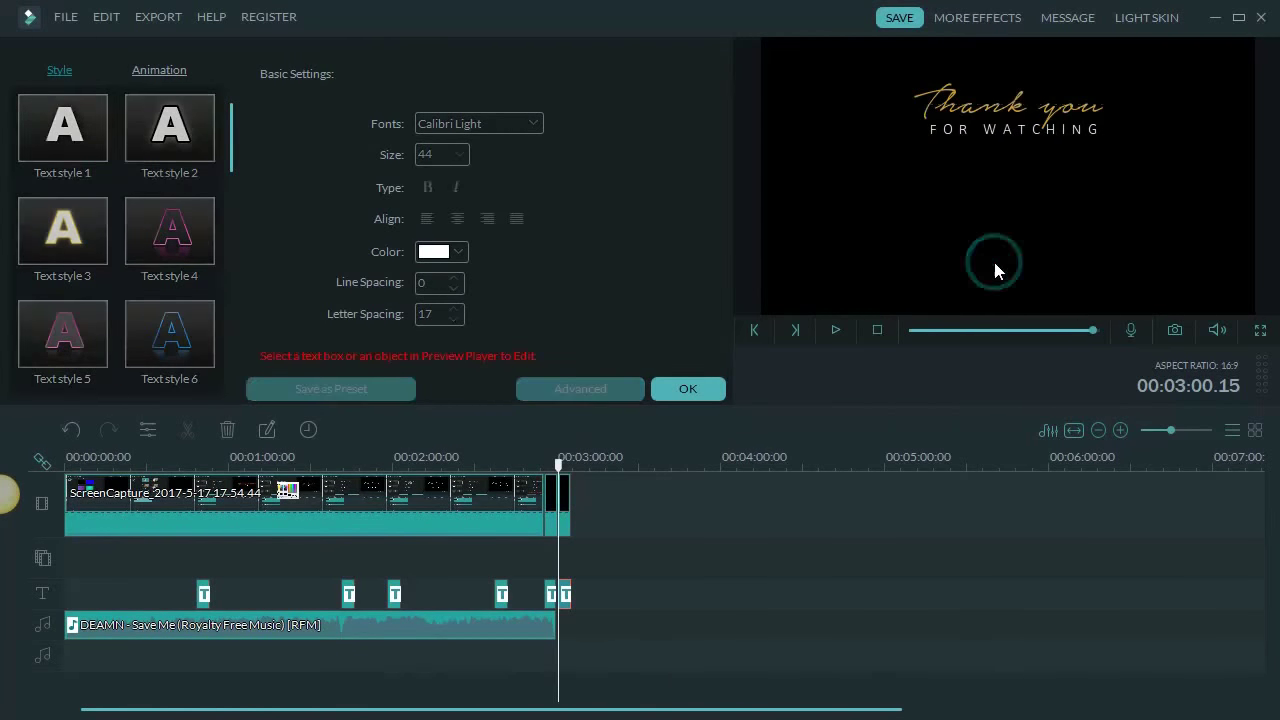
# Enlarge the 'Thank you' text and nudge it slightly into place
pyautogui.click(991, 100)
pyautogui.click(905, 69)
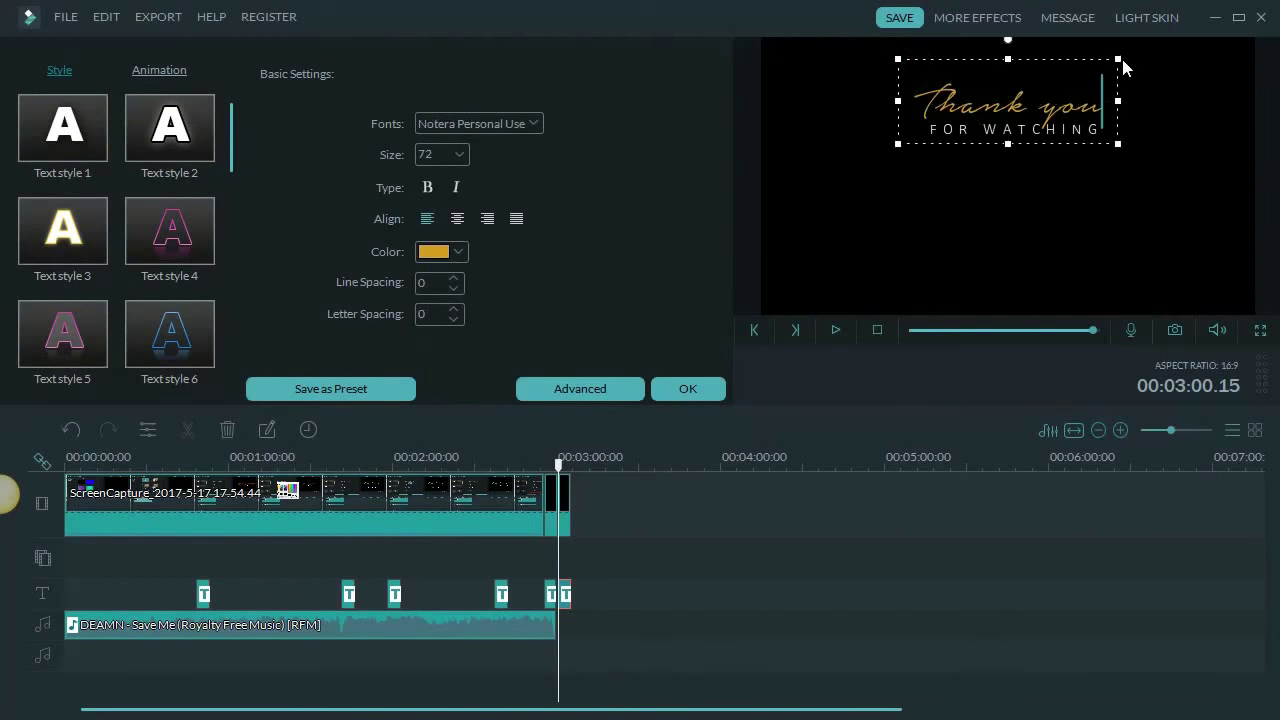
pyautogui.moveTo(1118, 58)
pyautogui.mouseDown()
pyautogui.moveTo(1128, 50)
pyautogui.moveTo(1050, 44)
pyautogui.mouseUp()
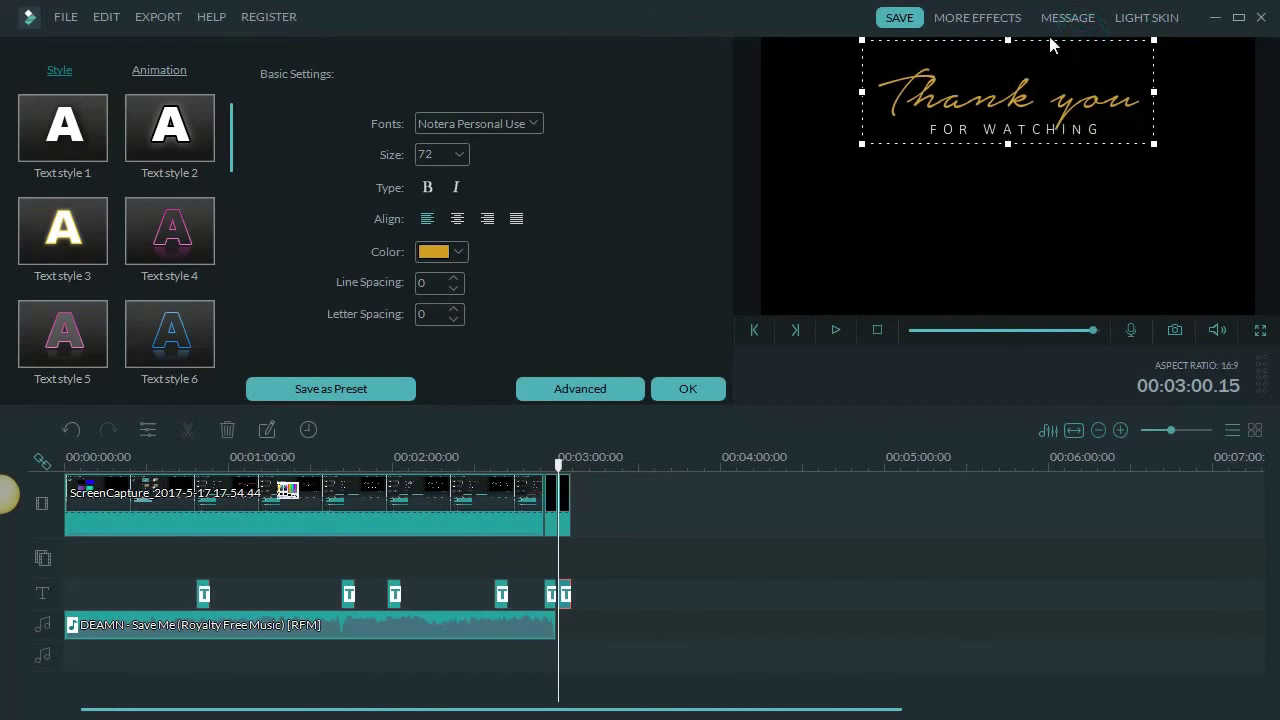
pyautogui.moveTo(1046, 145); pyautogui.dragTo(1047, 146)
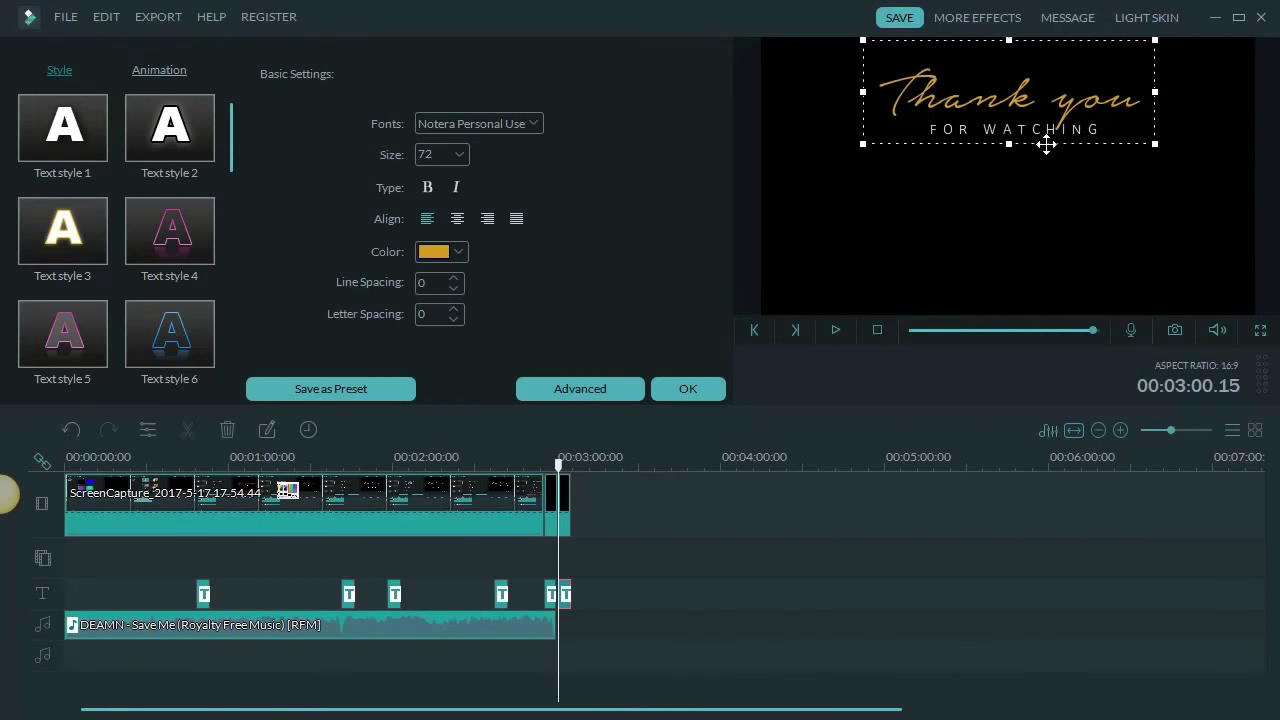
pyautogui.click(1036, 176)
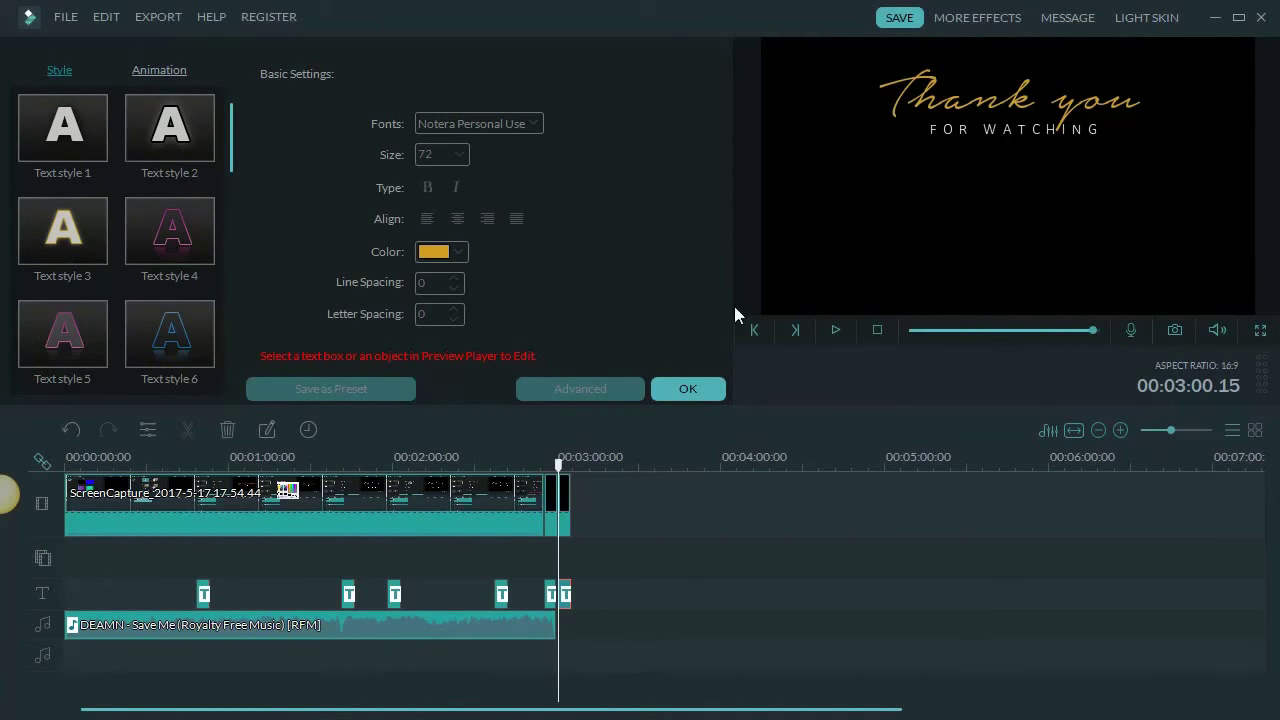
pyautogui.click(678, 389)
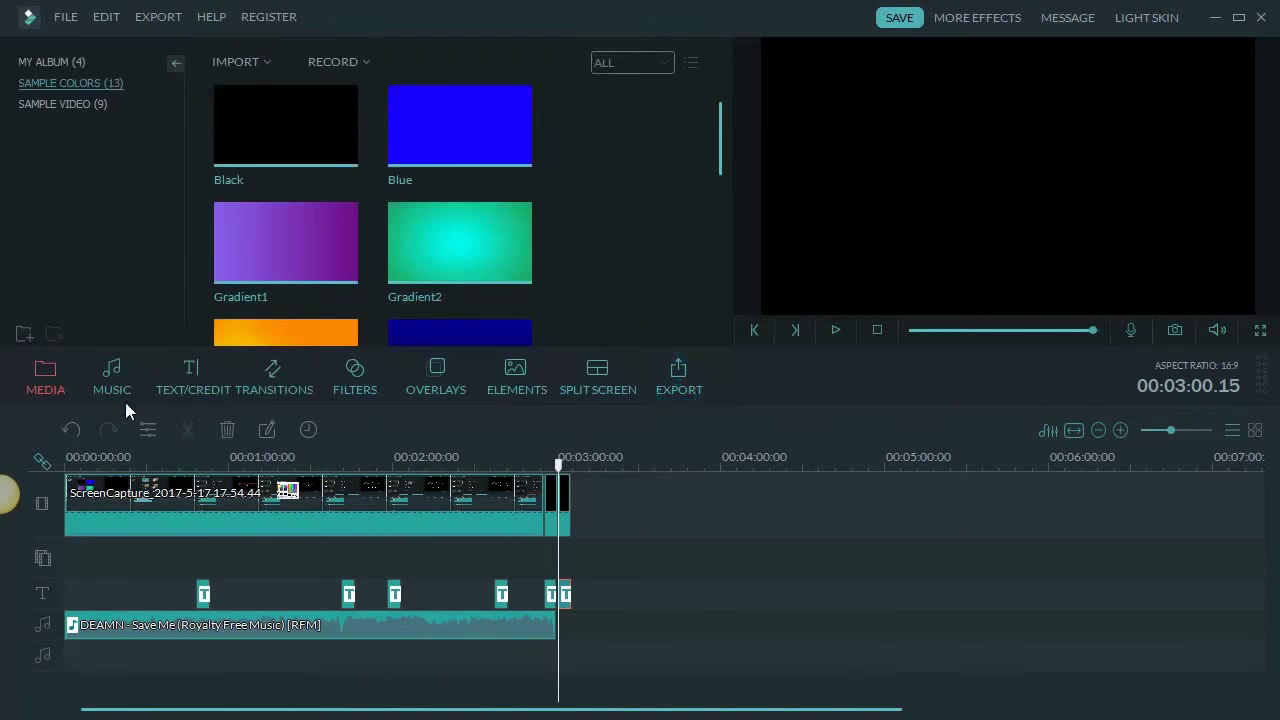
pyautogui.click(170, 386)
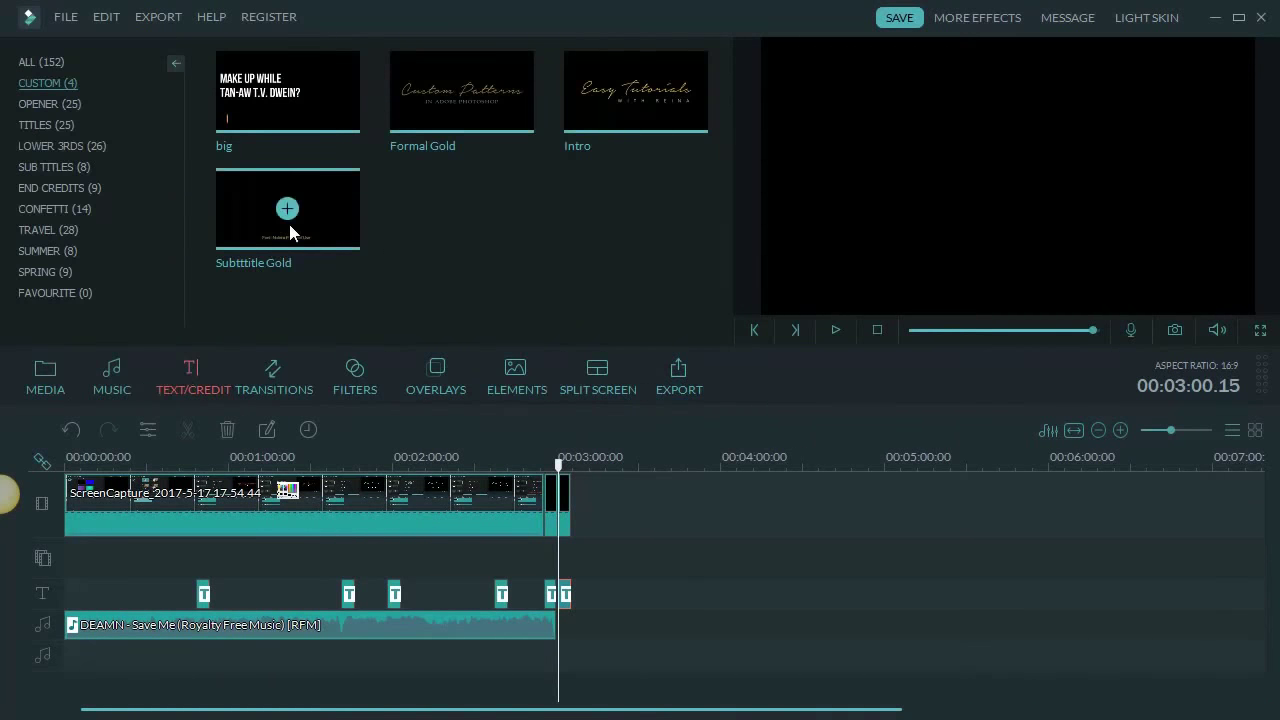
pyautogui.moveTo(294, 232); pyautogui.dragTo(615, 635)
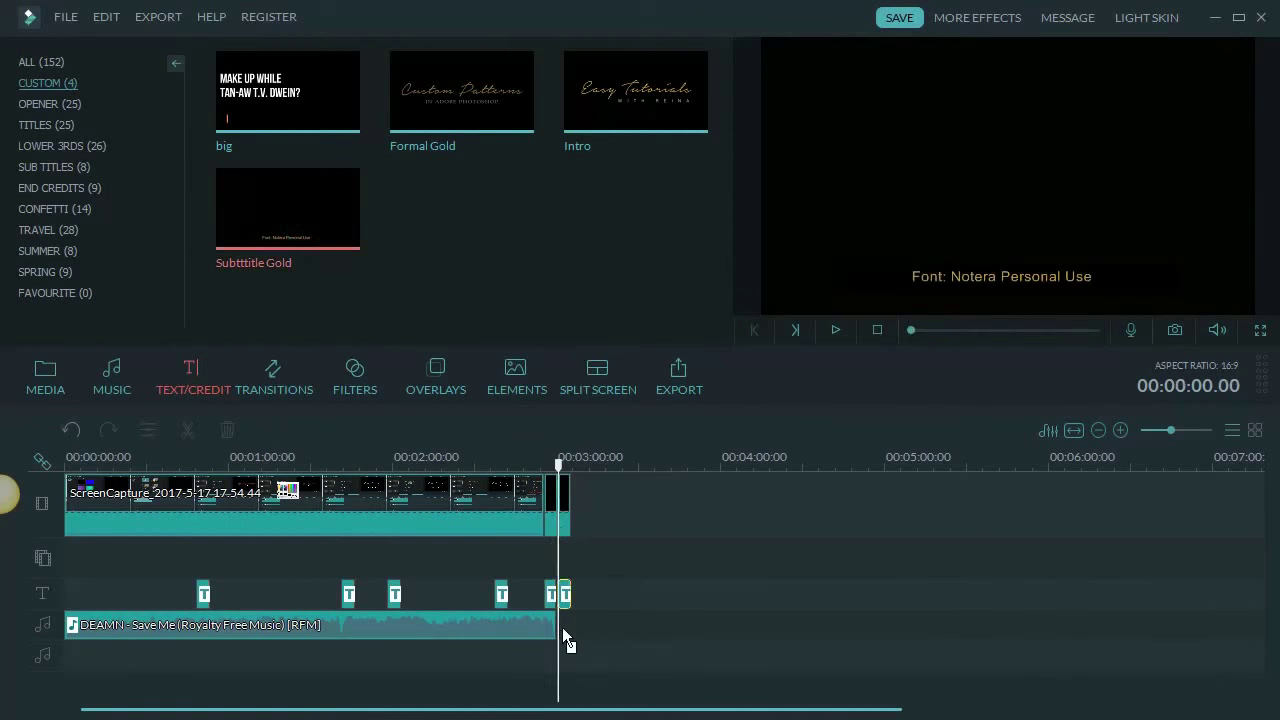
pyautogui.moveTo(594, 622); pyautogui.dragTo(594, 602)
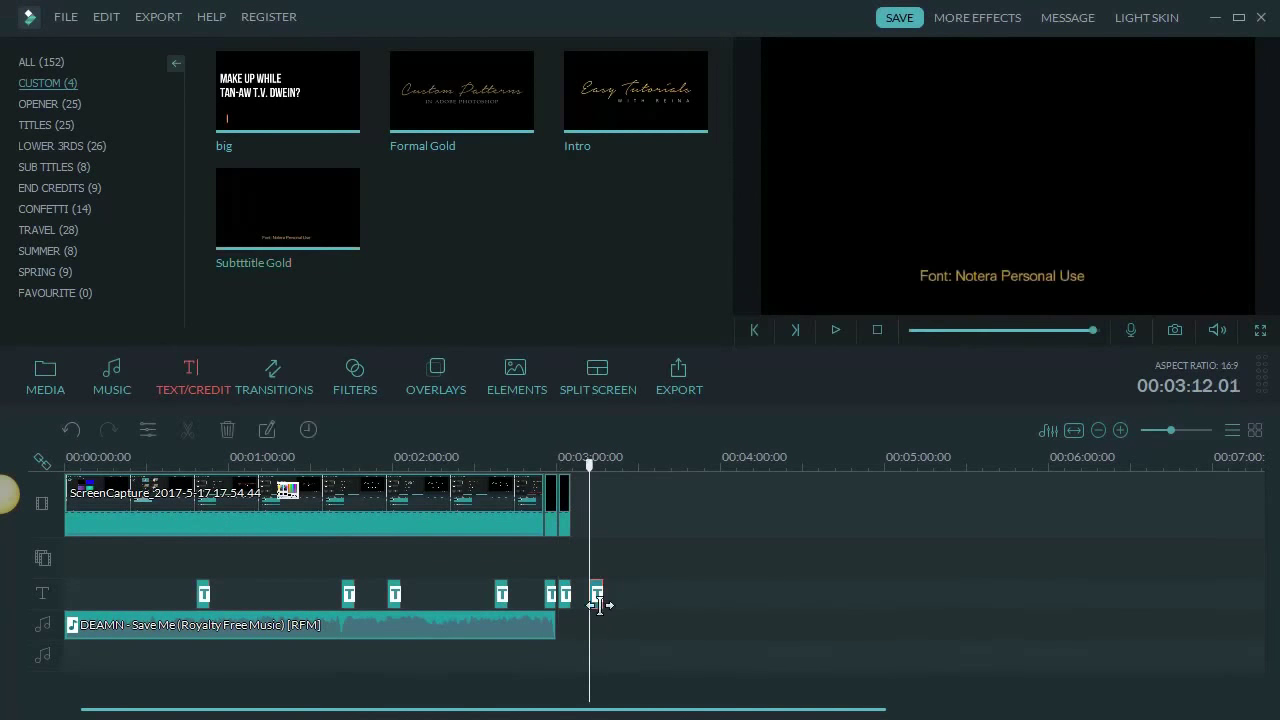
pyautogui.doubleClick(566, 598)
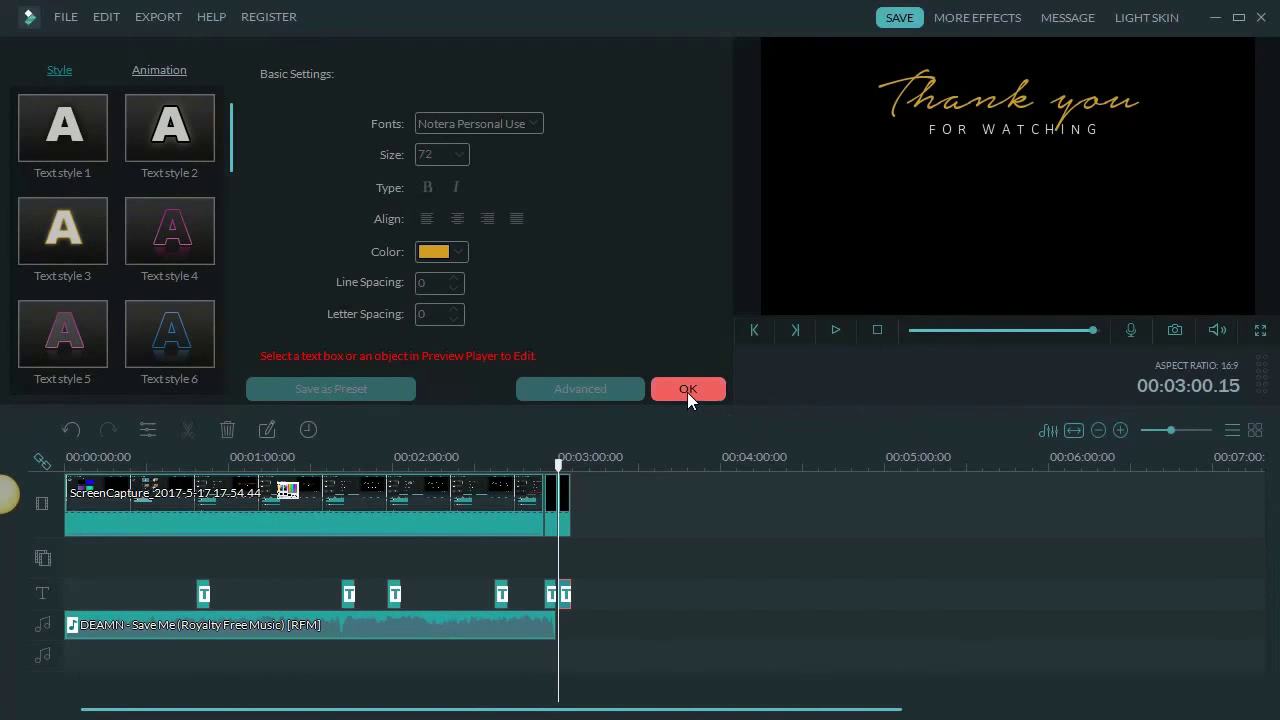
# Add a 'LIKE, SHARE & SUBSCRIBE' line beneath FOR WATCHING
pyautogui.click(1035, 130)
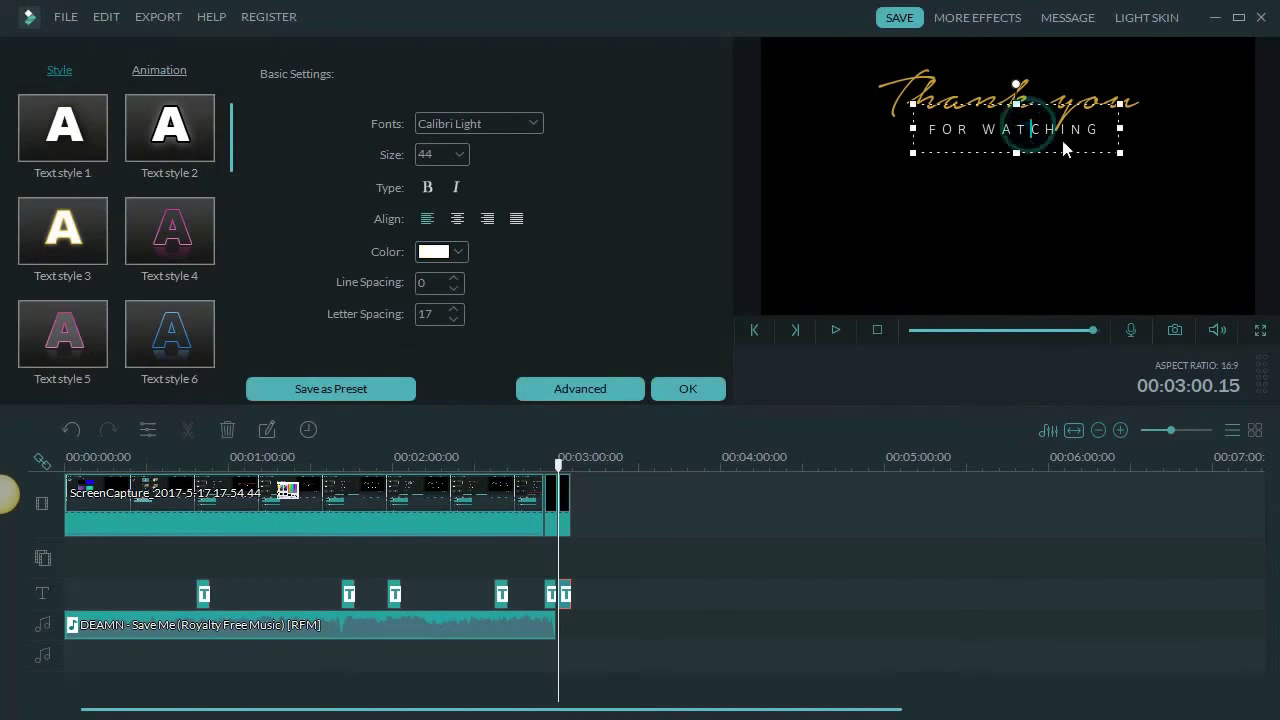
pyautogui.click(1104, 131)
pyautogui.press('BackSpace')
pyautogui.press('Return')
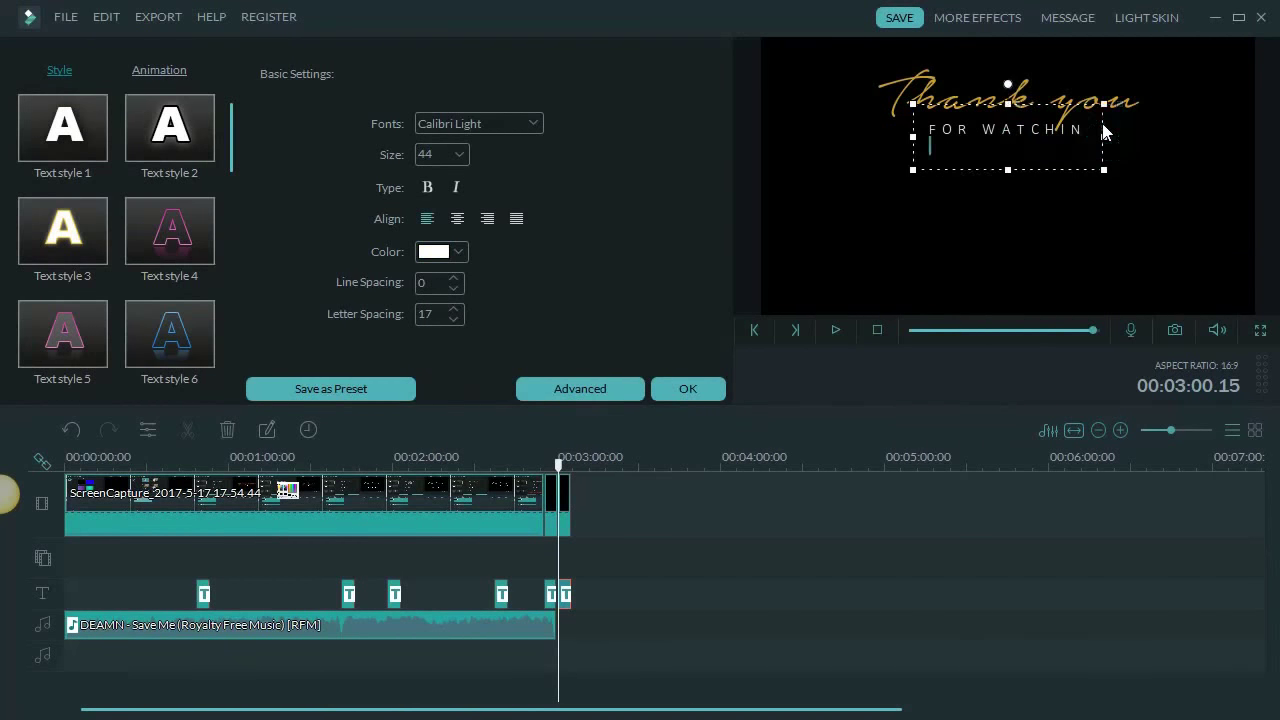
pyautogui.press('BackSpace')
pyautogui.write('G')
pyautogui.press('Return')
pyautogui.press('Return')
pyautogui.press('Return')
pyautogui.press('Return')
pyautogui.press('Return')
pyautogui.press('Return')
pyautogui.press('Return')
pyautogui.press('Return')
pyautogui.press('Return')
pyautogui.press('BackSpace')
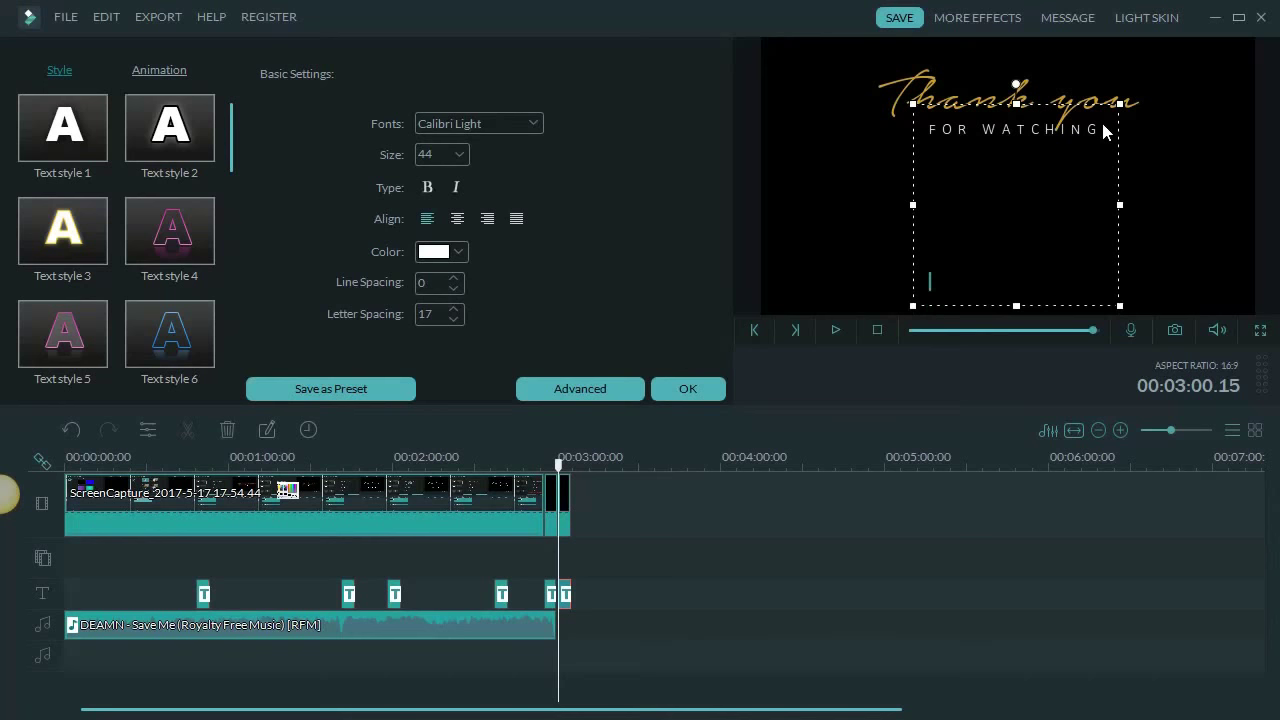
pyautogui.write('LIKE, SHA')
pyautogui.press('BackSpace')
pyautogui.press('BackSpace')
pyautogui.press('BackSpace')
pyautogui.press('BackSpace')
pyautogui.write('SHARE')
pyautogui.write(' & SUBSCRIBE')
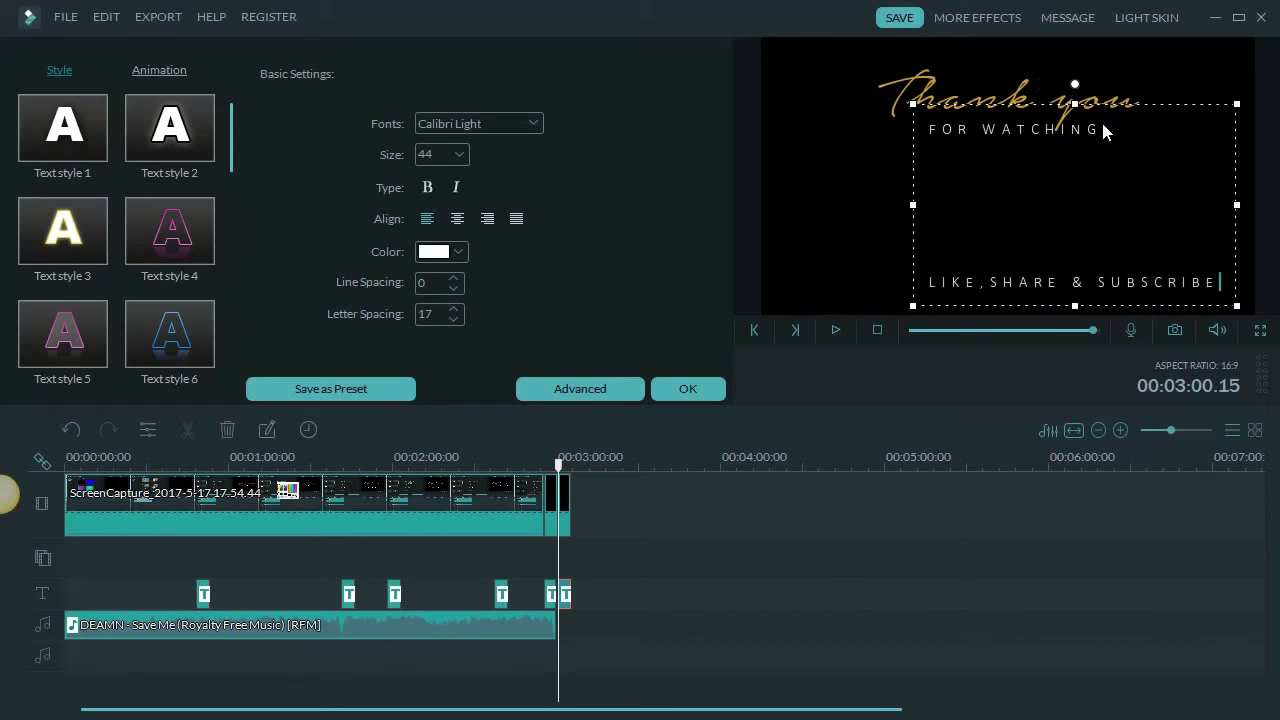
# Centre-align the text lines and centre the text block horizontally near the top
pyautogui.click(457, 218)
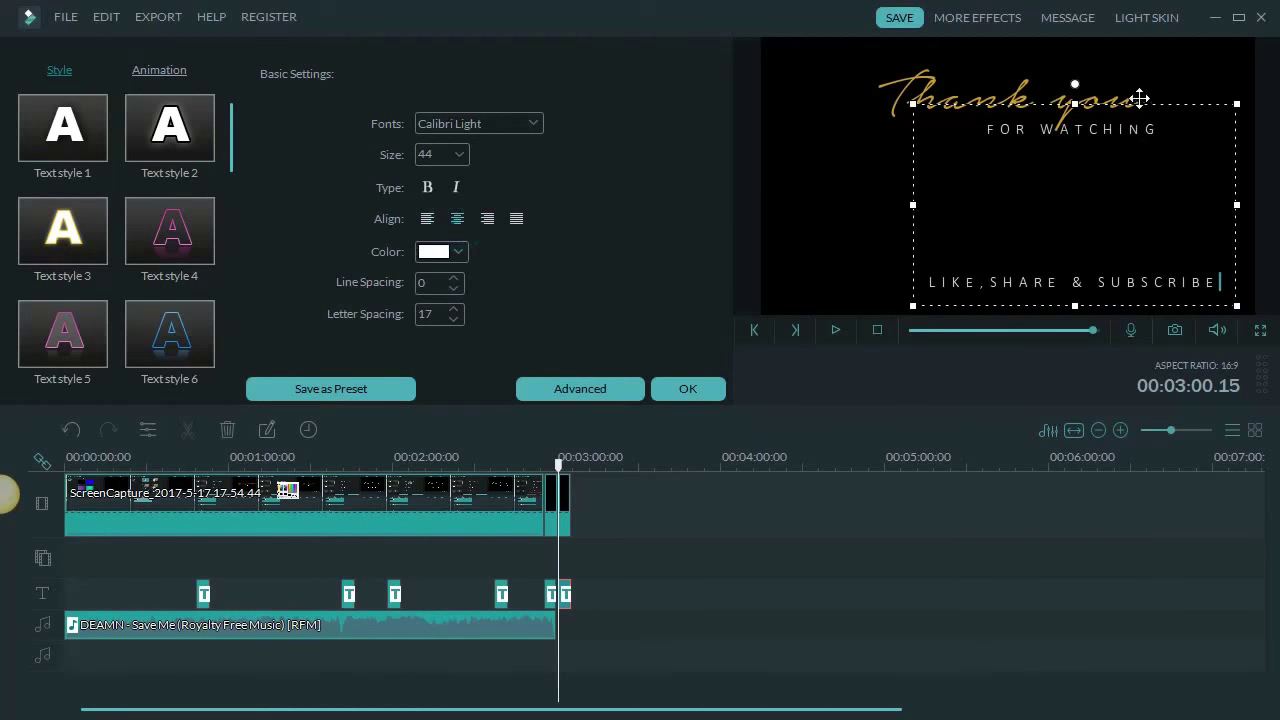
pyautogui.moveTo(1140, 103); pyautogui.dragTo(1112, 102)
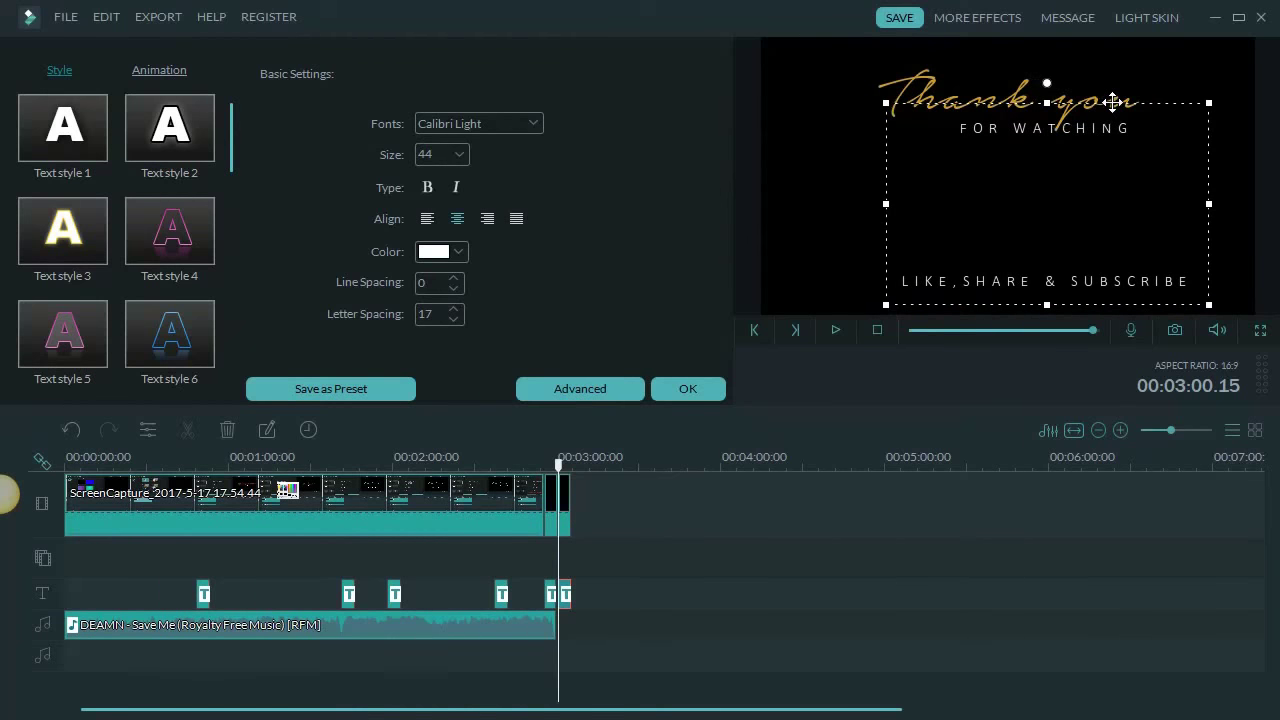
pyautogui.press('Left')
pyautogui.press('Left')
pyautogui.press('Left')
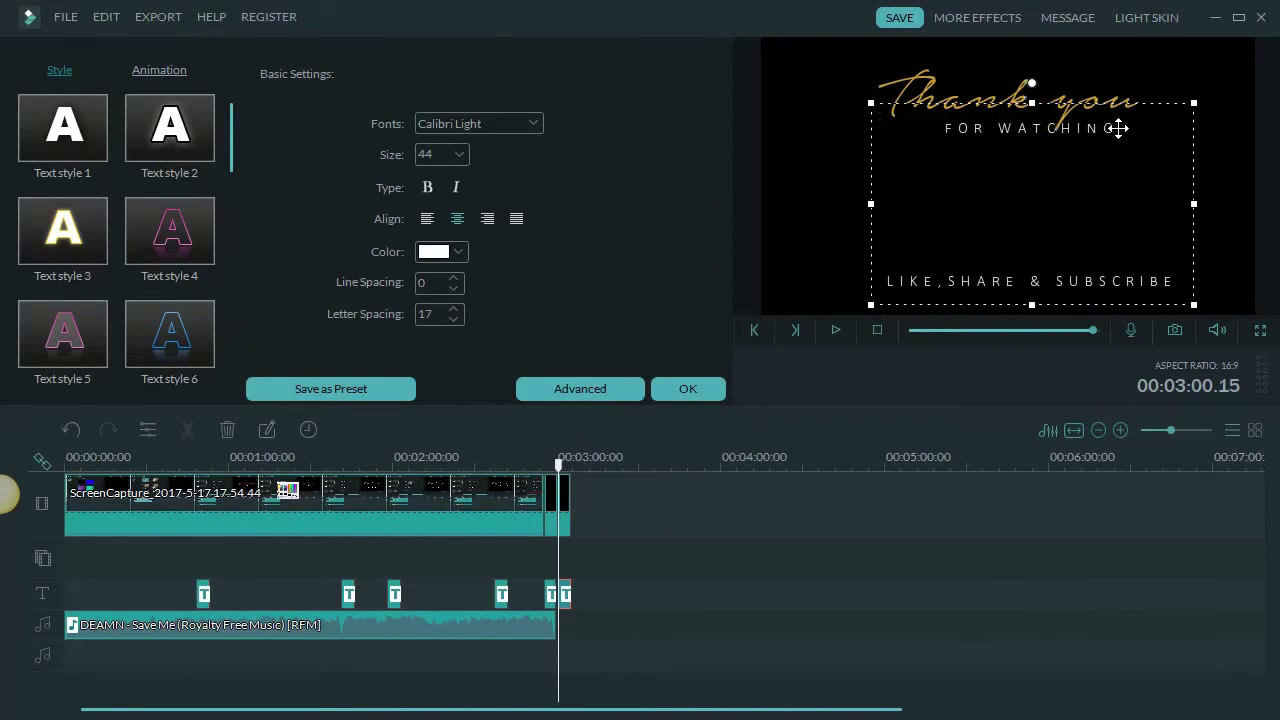
pyautogui.moveTo(1038, 100); pyautogui.dragTo(1033, 101)
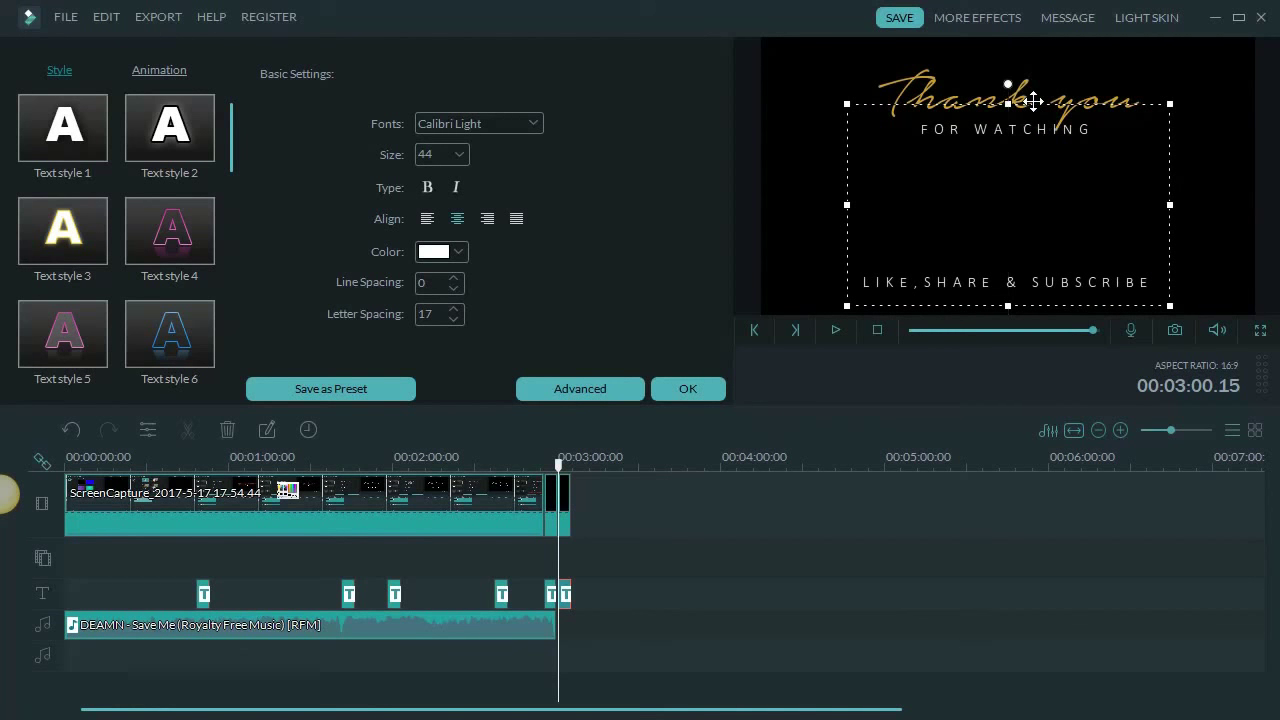
pyautogui.press('Up')
pyautogui.press('Up')
pyautogui.press('Up')
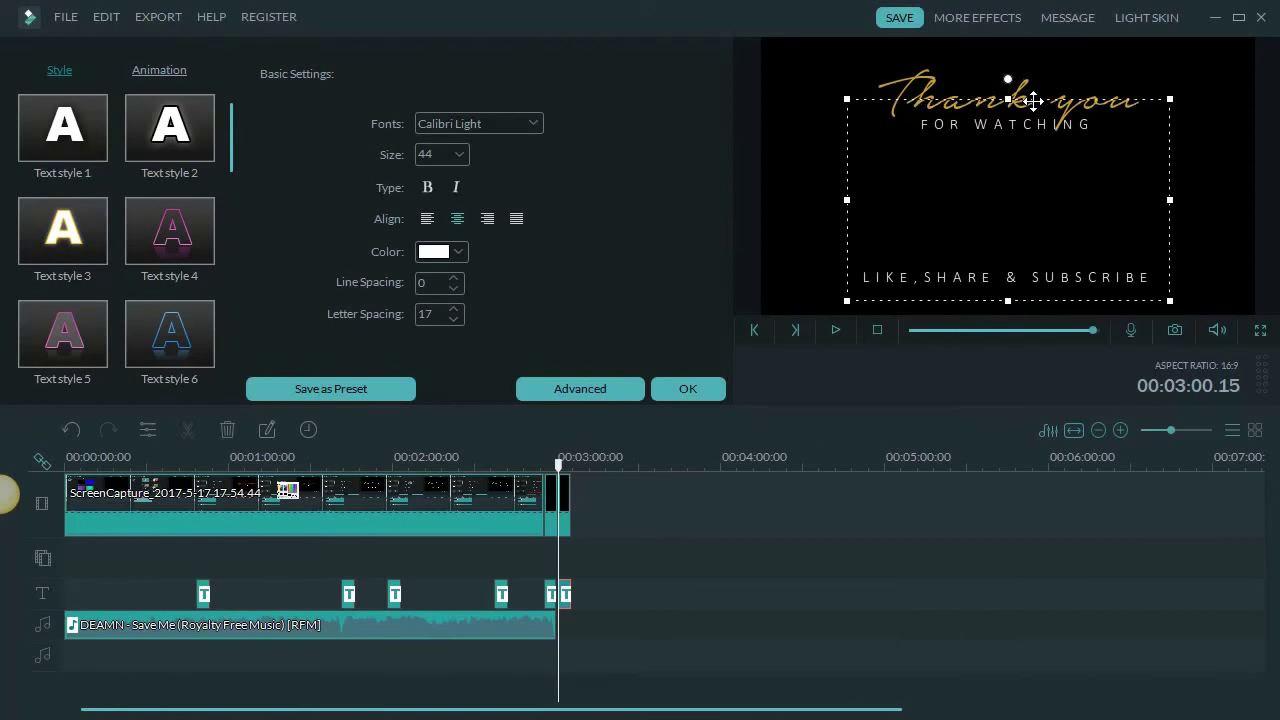
pyautogui.press('Up')
pyautogui.press('Down')
pyautogui.press('Down')
pyautogui.press('Down')
pyautogui.press('Down')
pyautogui.press('Down')
pyautogui.press('Up')
pyautogui.press('Up')
pyautogui.press('Up')
pyautogui.press('Up')
pyautogui.press('Up')
pyautogui.press('Up')
pyautogui.press('Down')
pyautogui.press('Down')
pyautogui.press('Down')
# Move 'Thank you' up near the top and fine-tune the lower text box's position
pyautogui.click(797, 177)
pyautogui.click(987, 78)
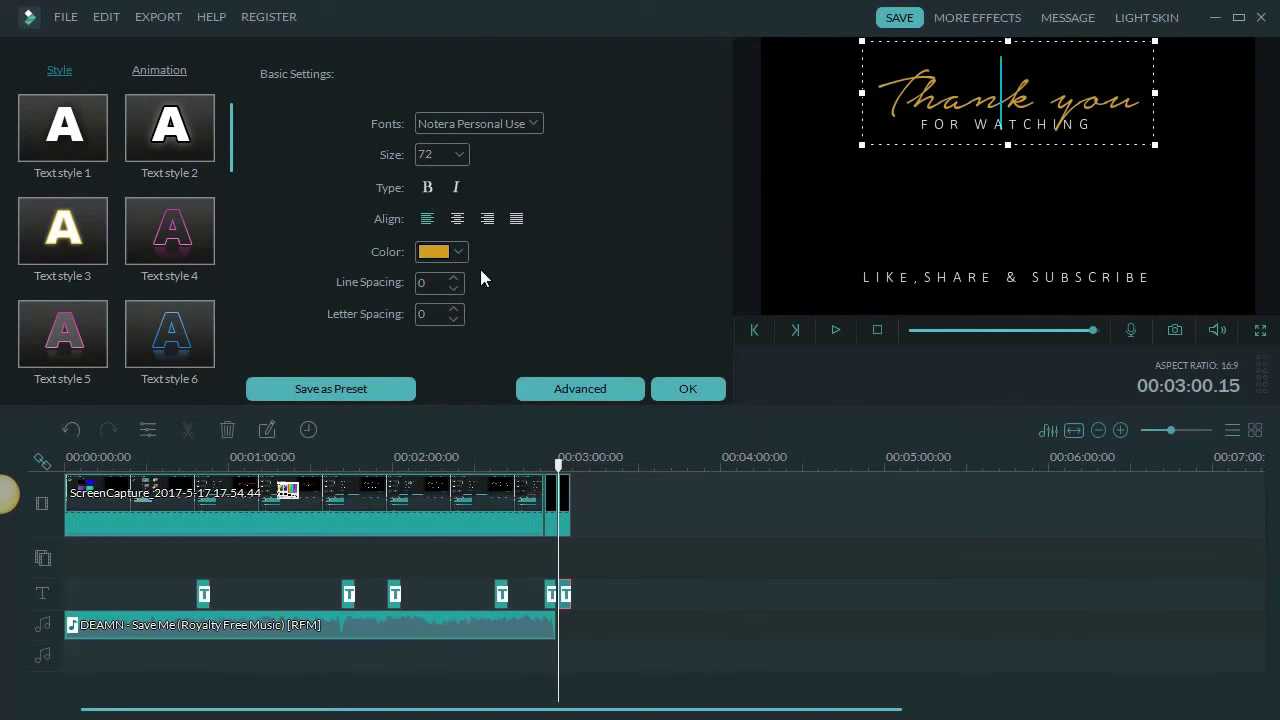
pyautogui.moveTo(1036, 146); pyautogui.dragTo(1036, 125)
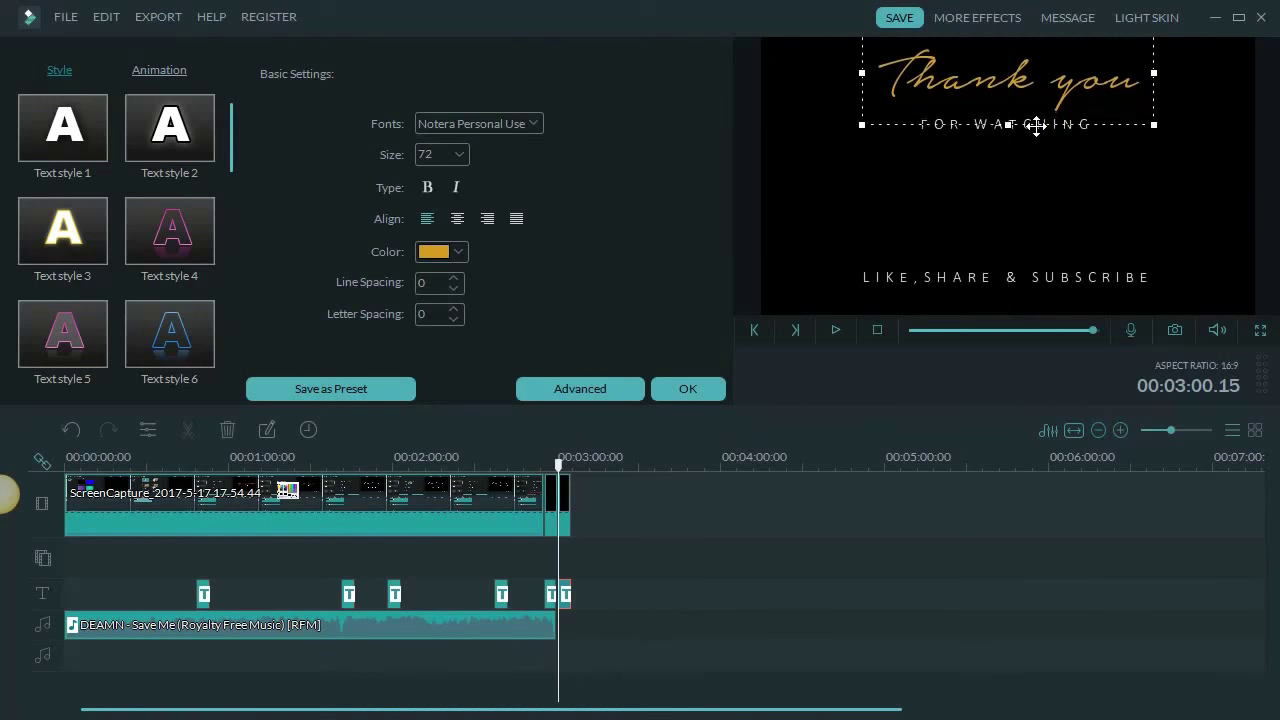
pyautogui.click(1065, 155)
pyautogui.moveTo(1056, 95); pyautogui.dragTo(1056, 94)
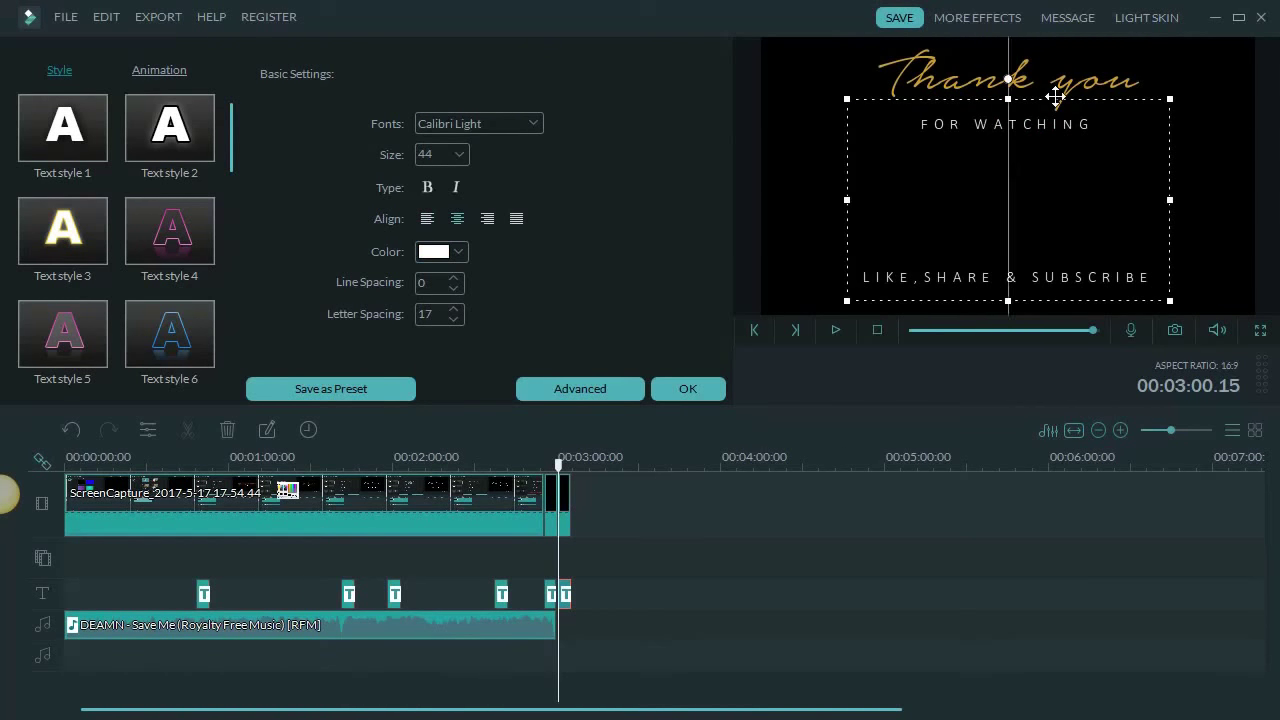
pyautogui.press('Up')
pyautogui.press('Up')
pyautogui.press('Up')
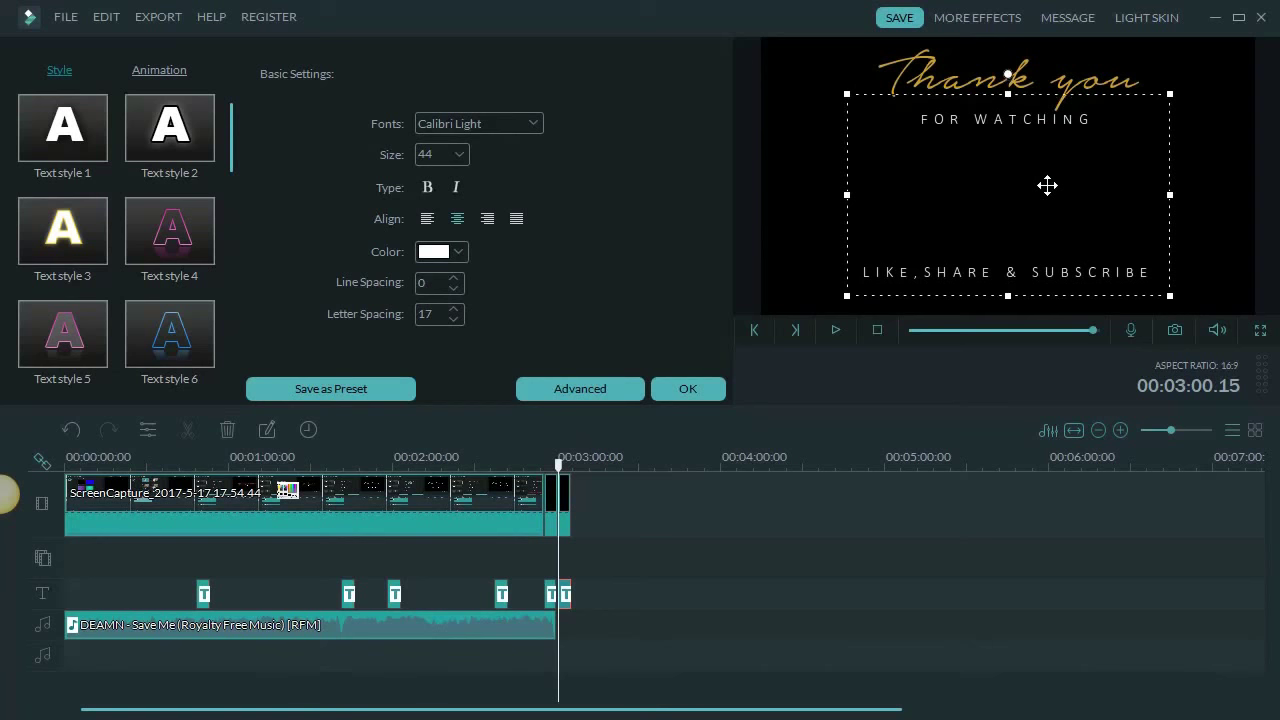
pyautogui.press('Down')
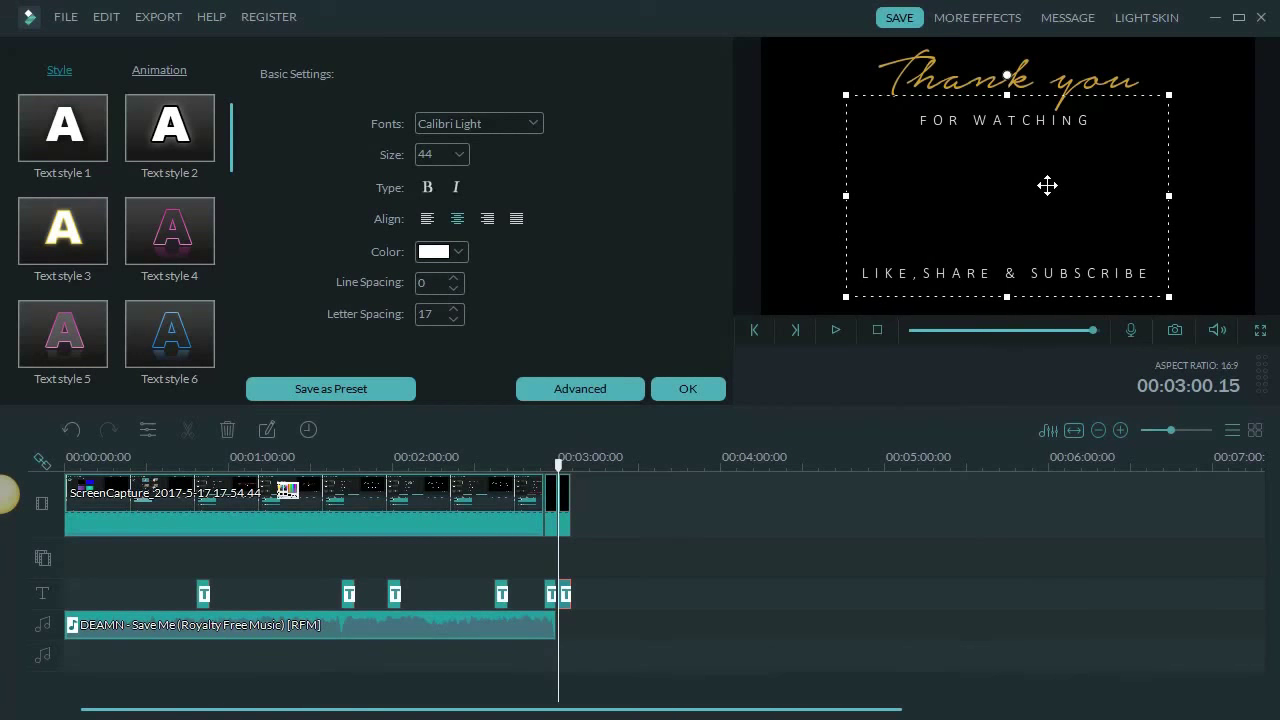
pyautogui.moveTo(1037, 95); pyautogui.dragTo(1040, 95)
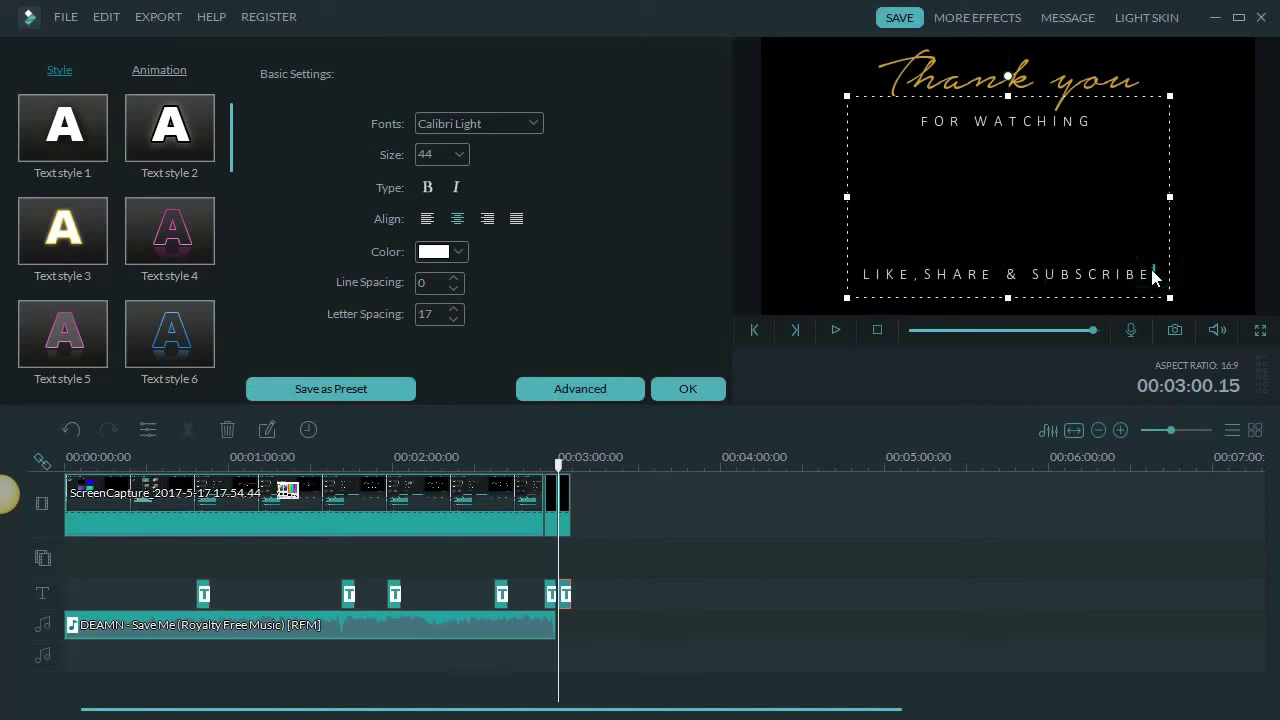
# Make 'LIKE, SHARE & SUBSCRIBE' gold and apply the title edits
pyautogui.moveTo(1153, 270); pyautogui.dragTo(866, 287)
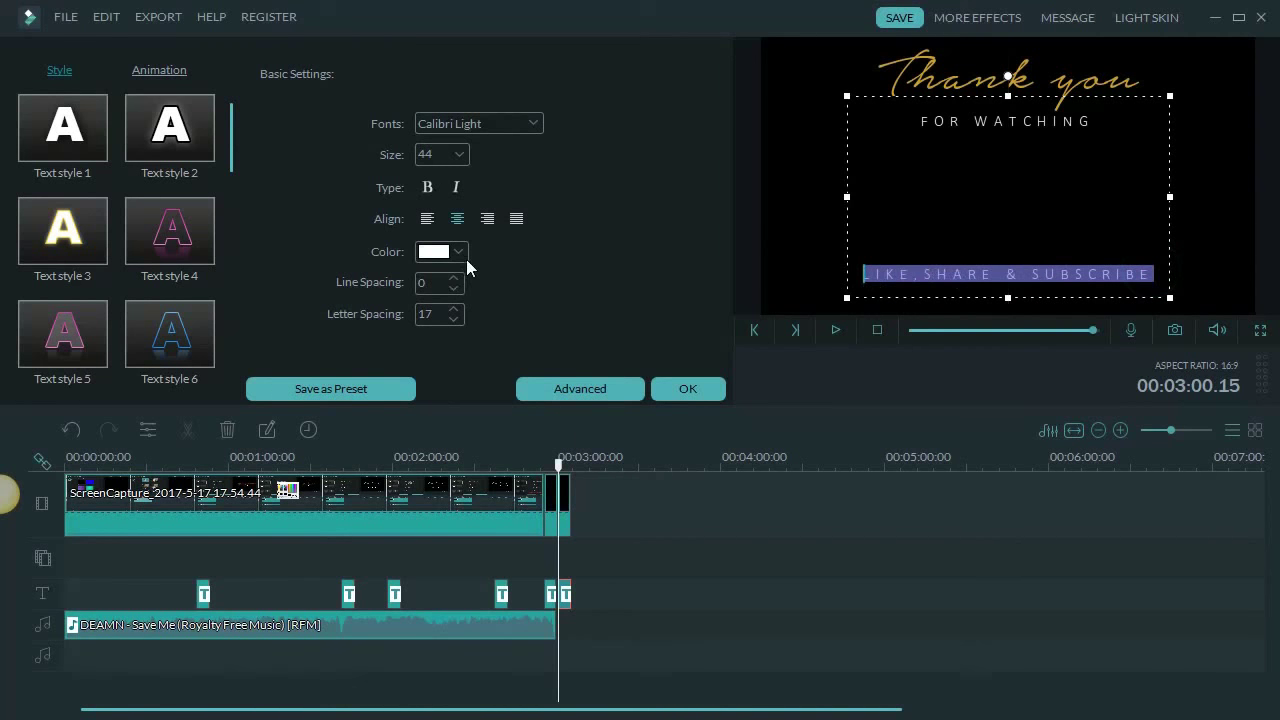
pyautogui.click(465, 255)
pyautogui.click(534, 358)
pyautogui.click(688, 398)
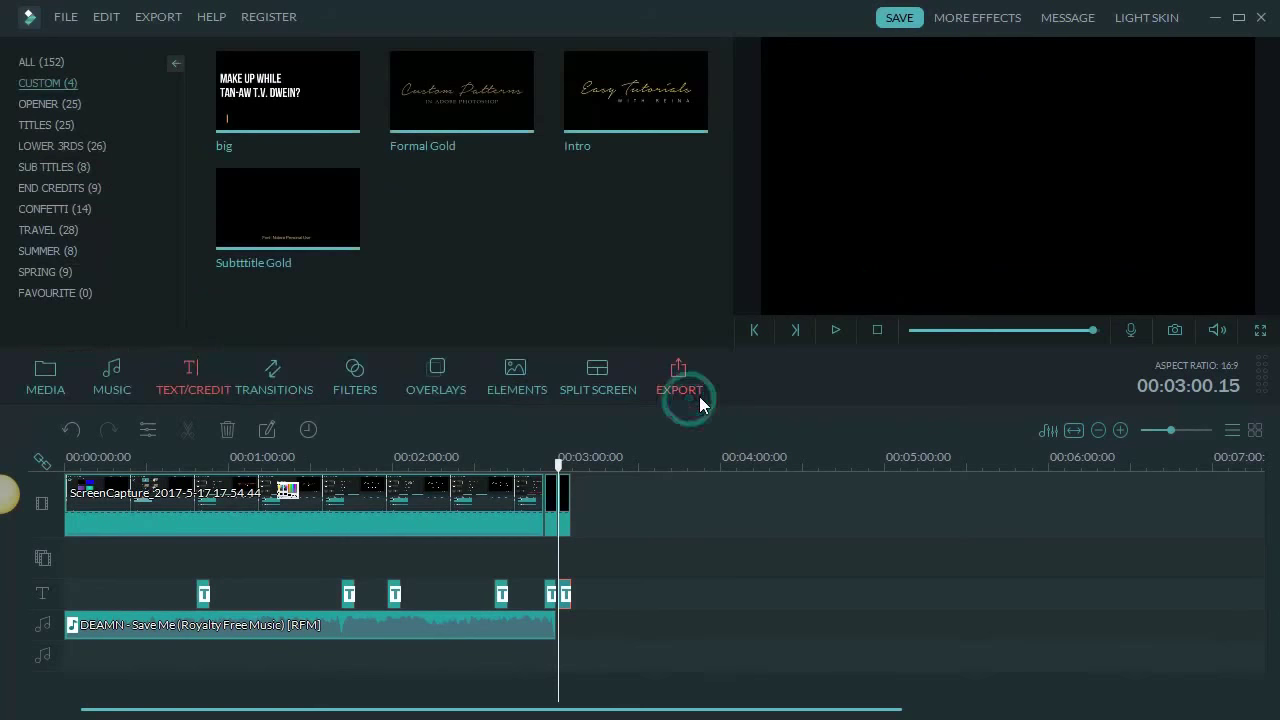
# Save the end title as a custom preset named 'Outro' and close the editor
pyautogui.doubleClick(562, 592)
pyautogui.click(314, 389)
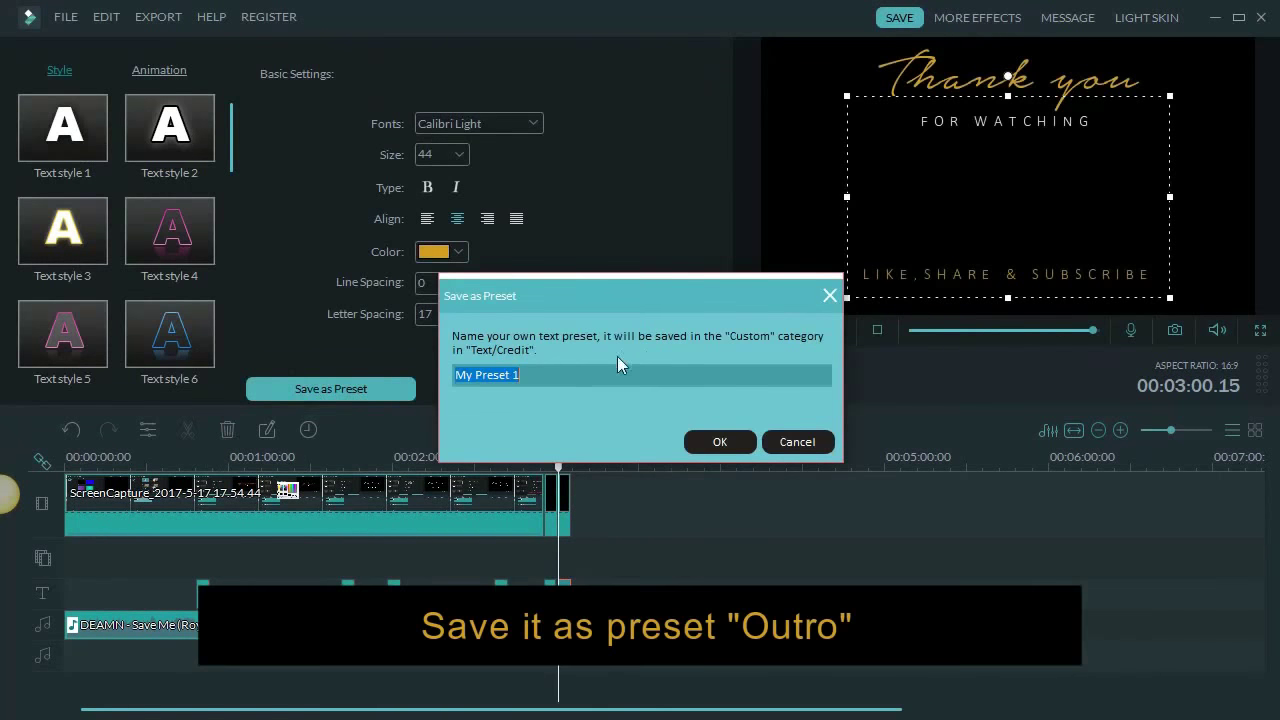
pyautogui.write('Outro')
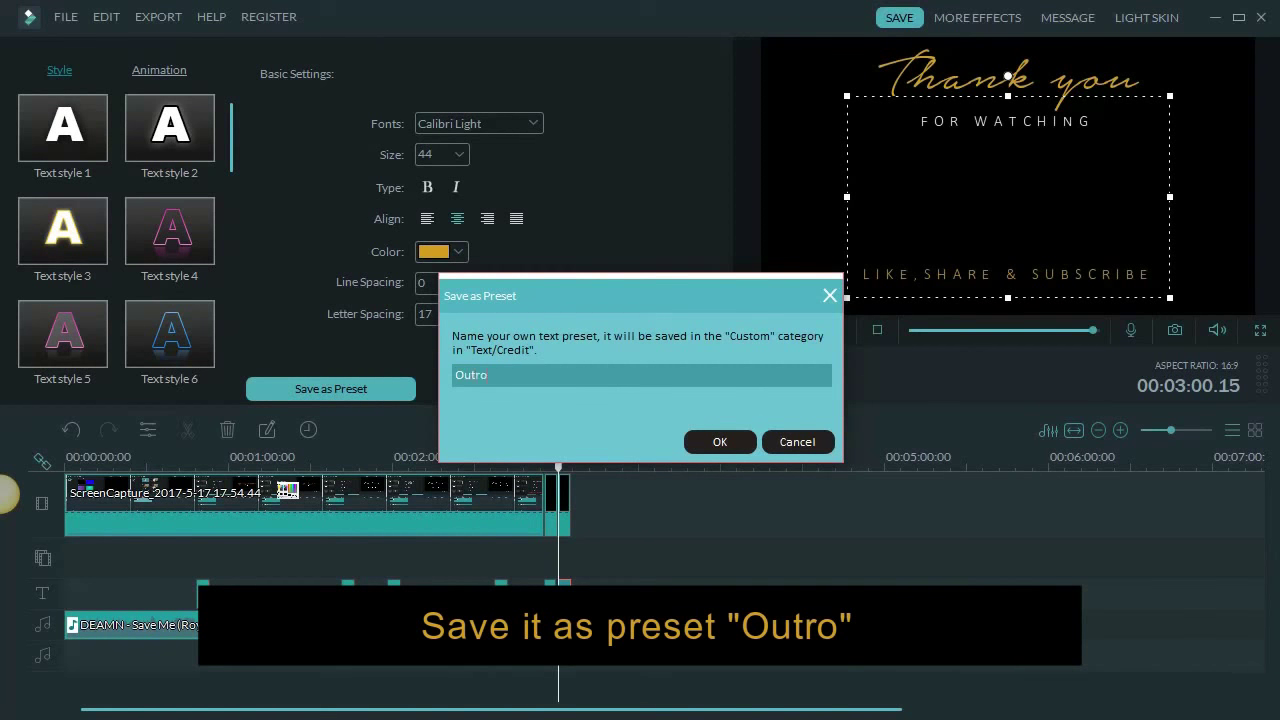
pyautogui.click(722, 441)
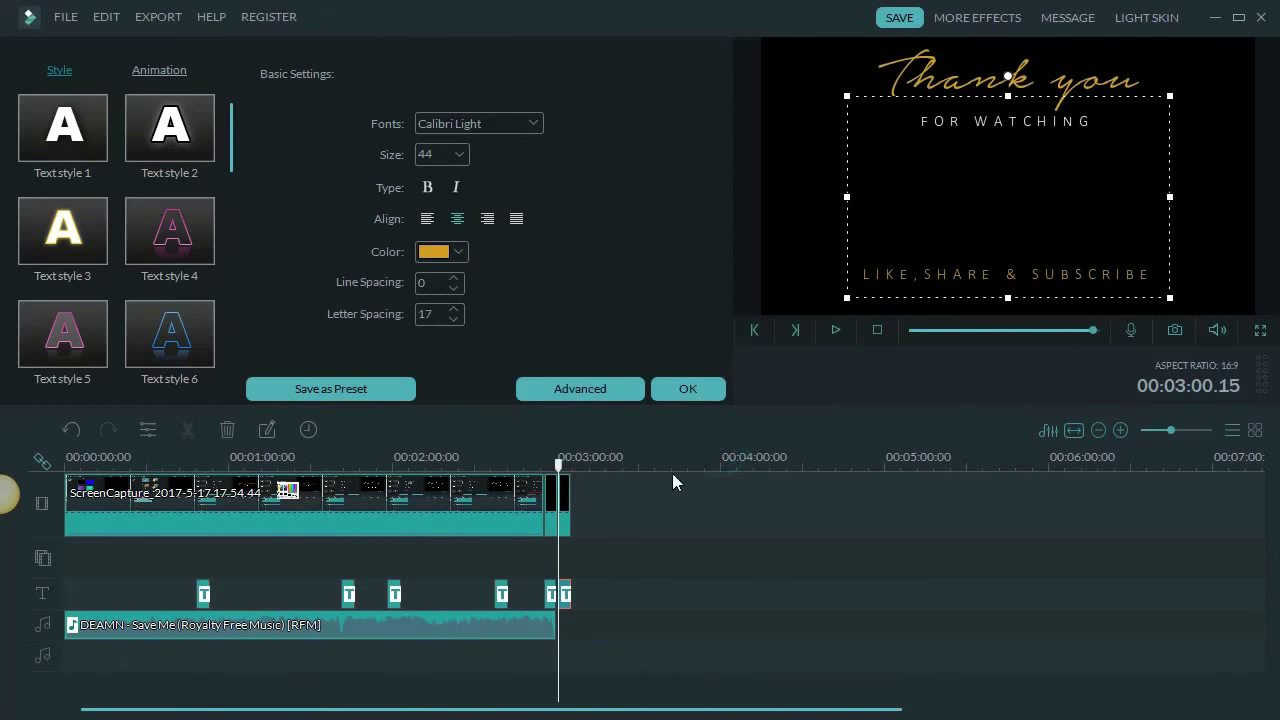
pyautogui.click(686, 392)
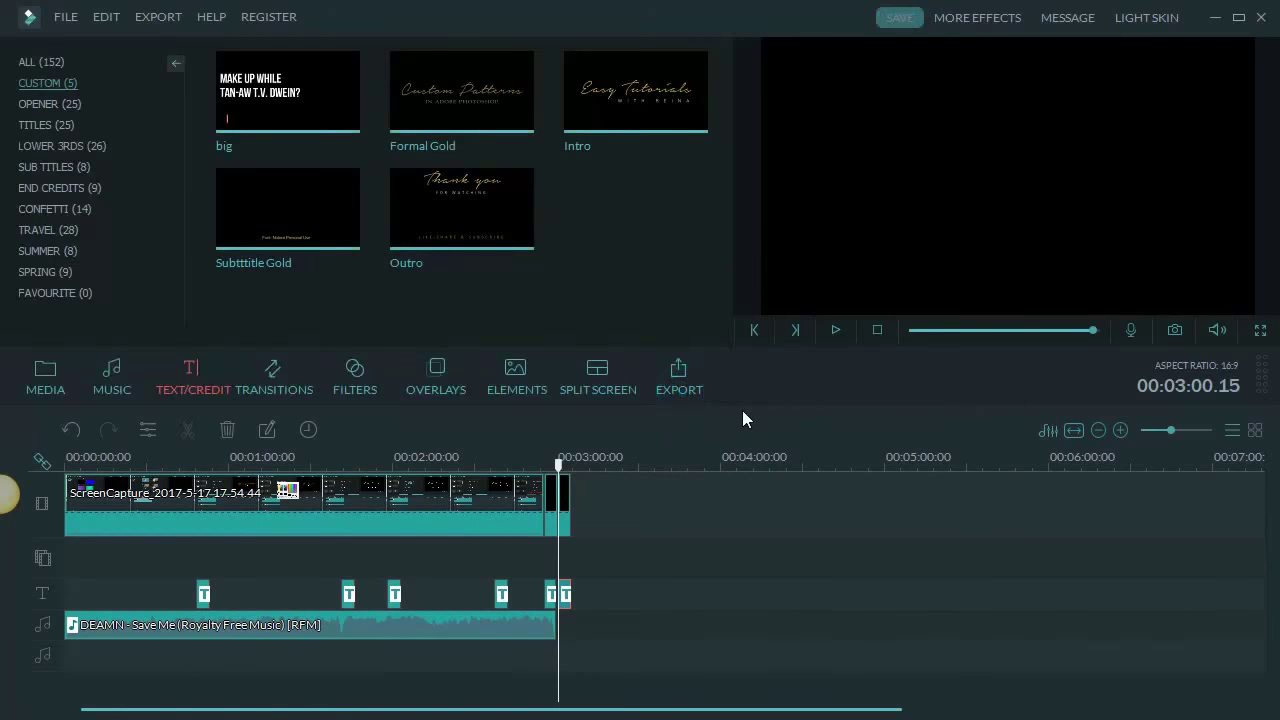
pyautogui.click(835, 331)
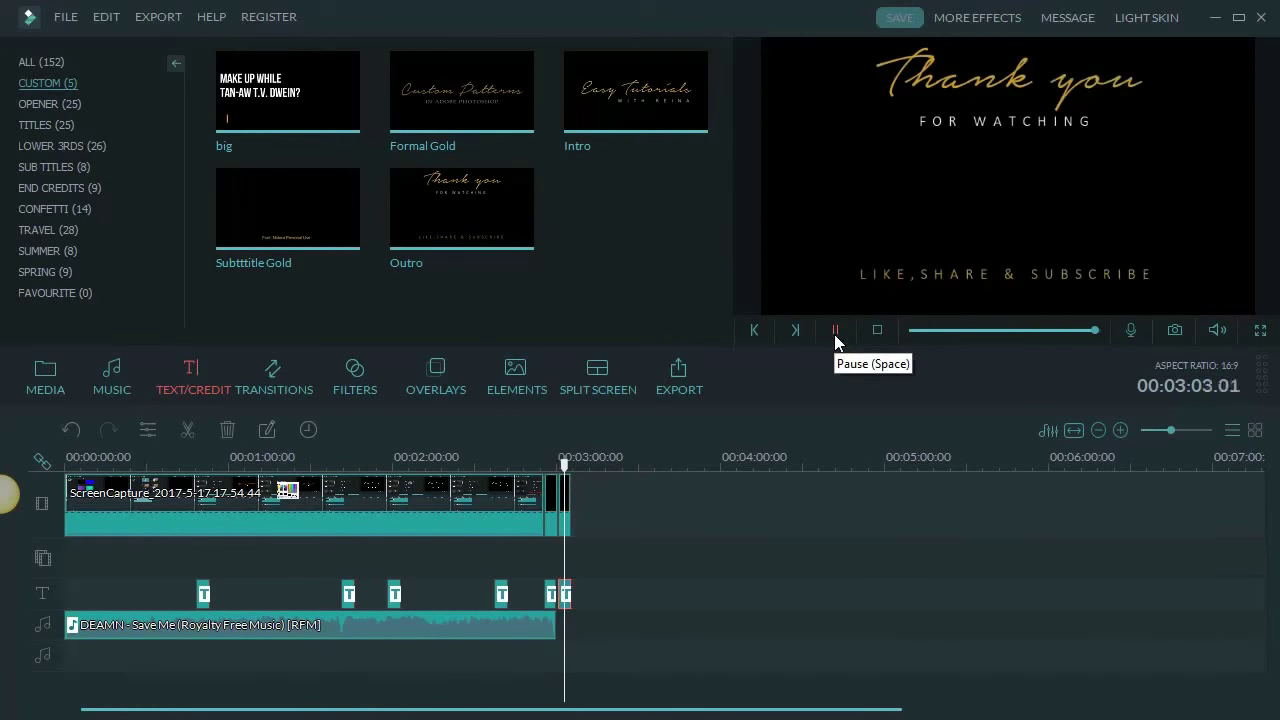
pyautogui.click(835, 331)
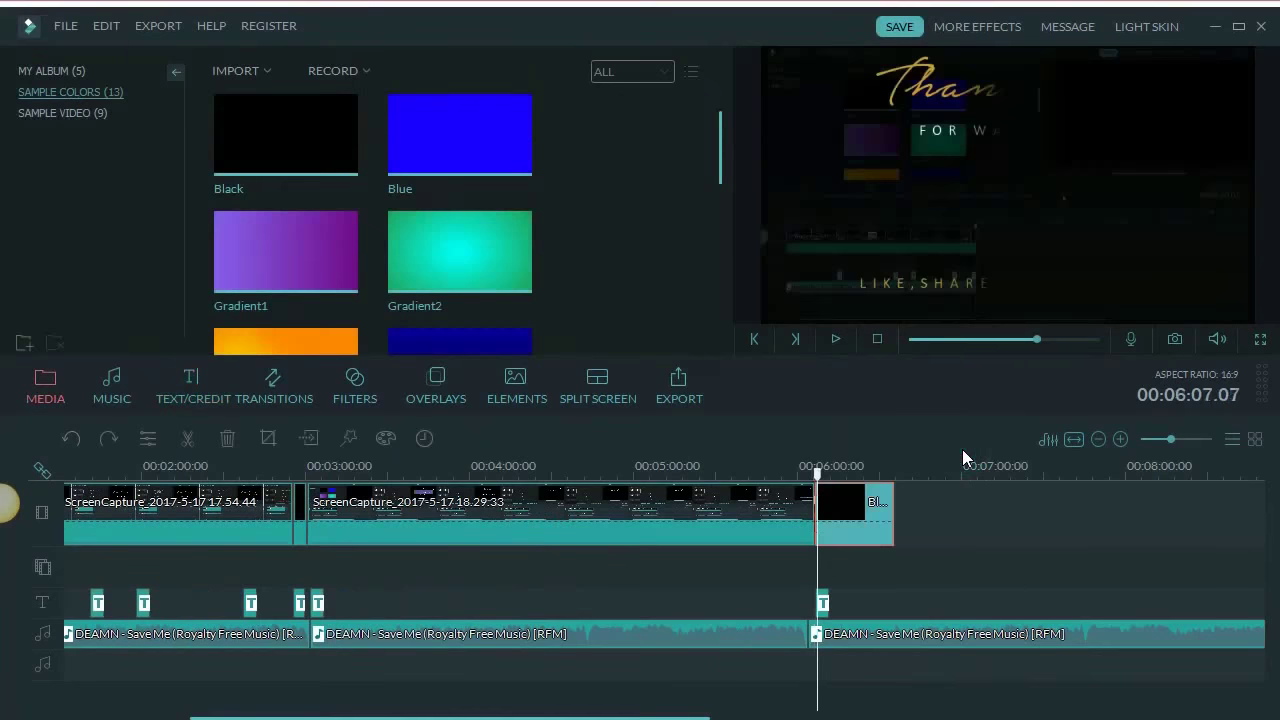
# Preview the ending, then lengthen the Black clip and the Outro title to end together
pyautogui.click(835, 340)
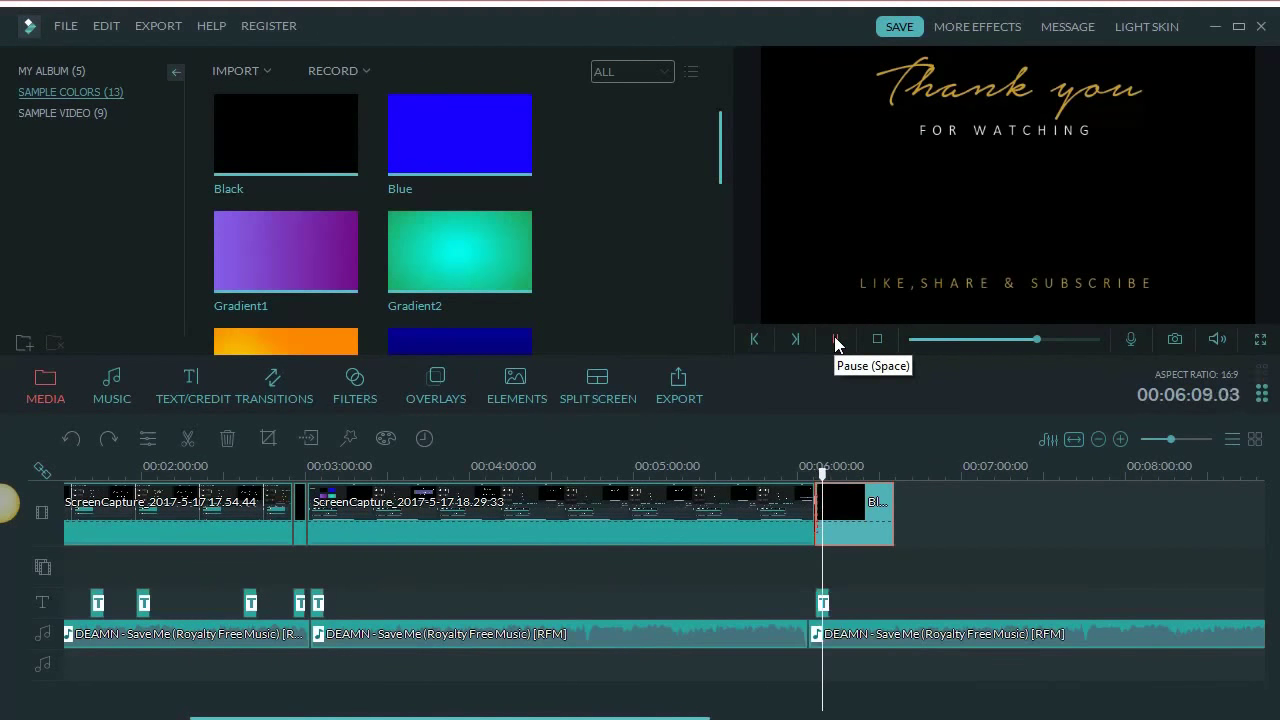
pyautogui.click(835, 340)
pyautogui.doubleClick(825, 603)
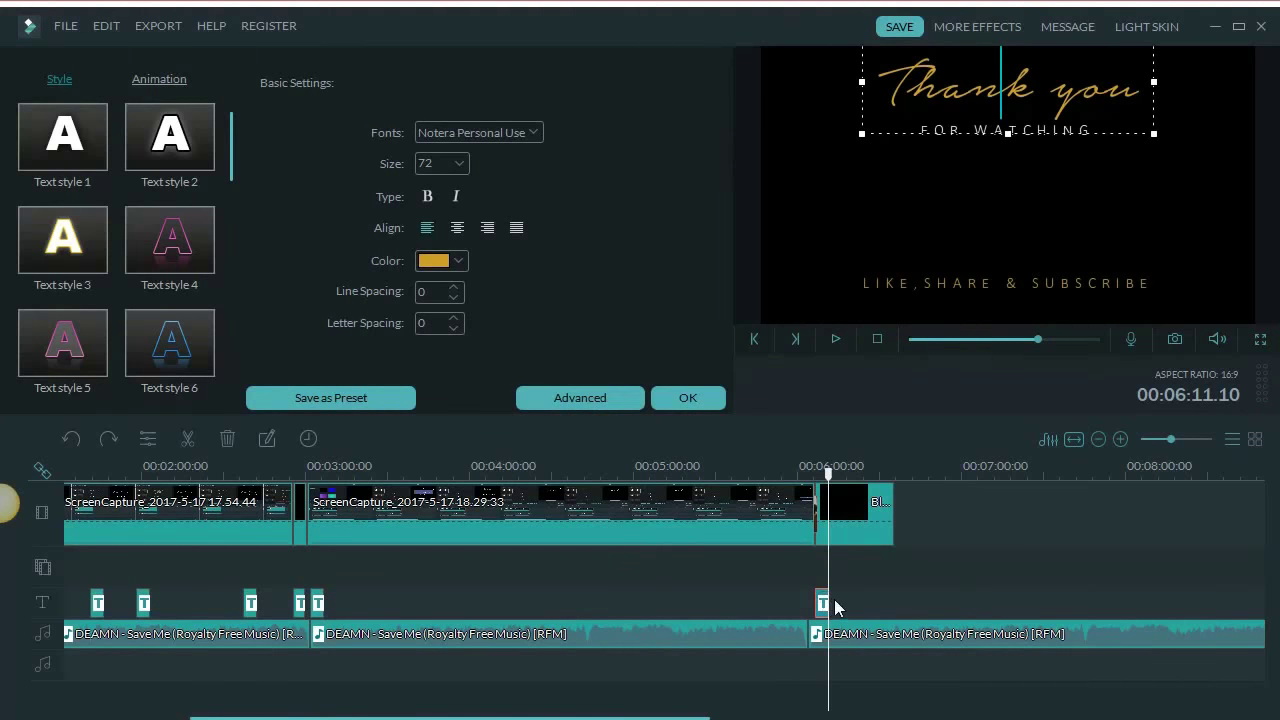
pyautogui.moveTo(829, 601); pyautogui.dragTo(892, 600)
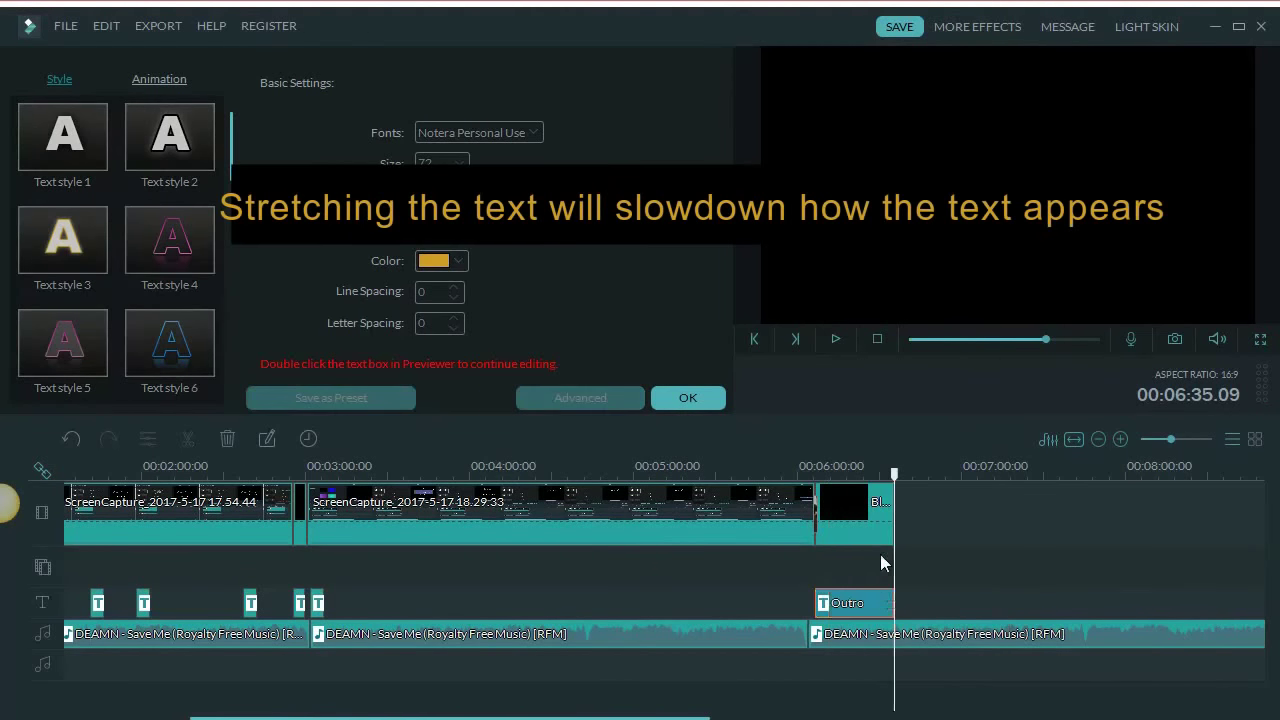
pyautogui.click(888, 533)
pyautogui.moveTo(892, 533); pyautogui.dragTo(995, 533)
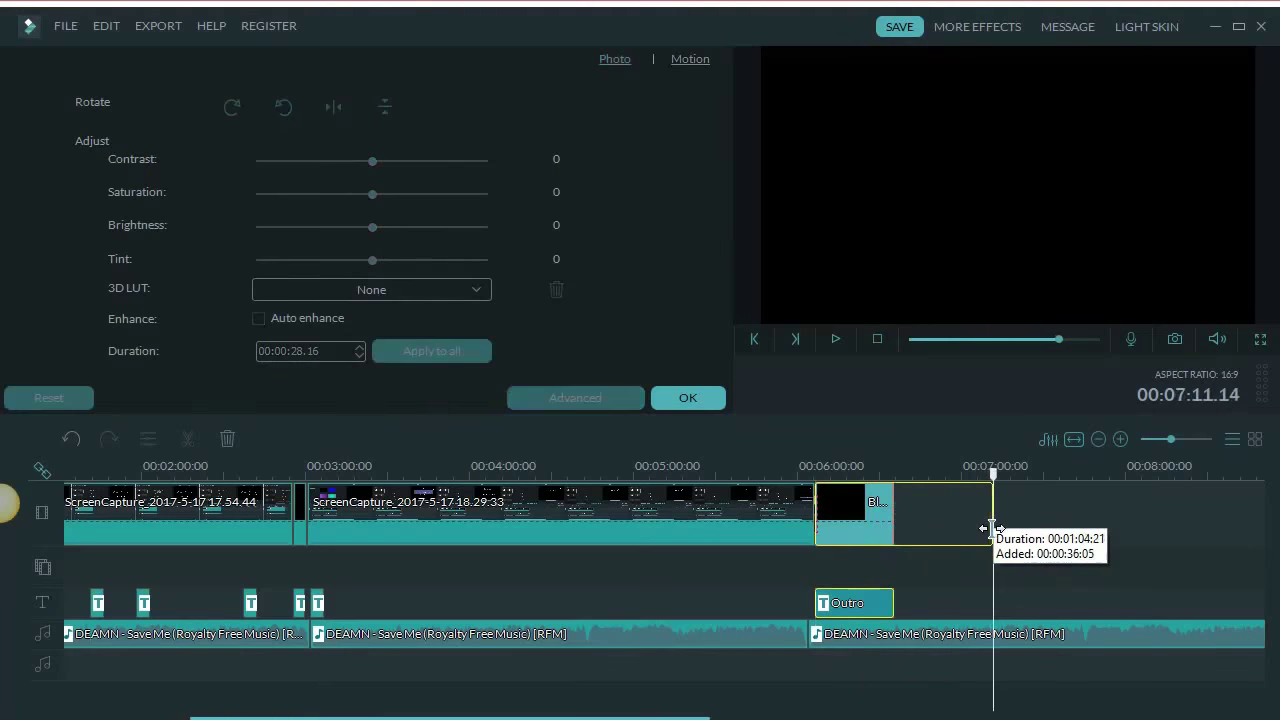
pyautogui.click(888, 605)
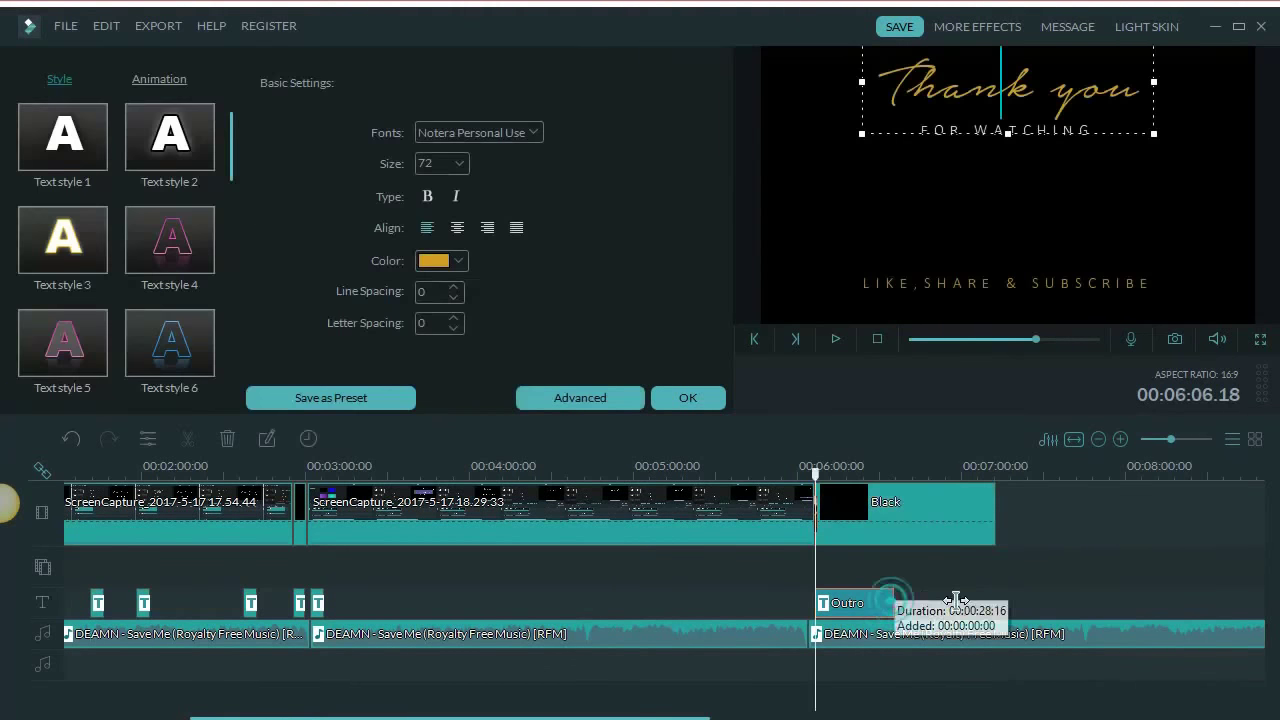
pyautogui.moveTo(892, 605); pyautogui.dragTo(995, 605)
# Shorten the entrance bars of 'Thank you' and 'FOR WATCHING' in Advanced Text Edit and confirm
pyautogui.doubleClick(885, 602)
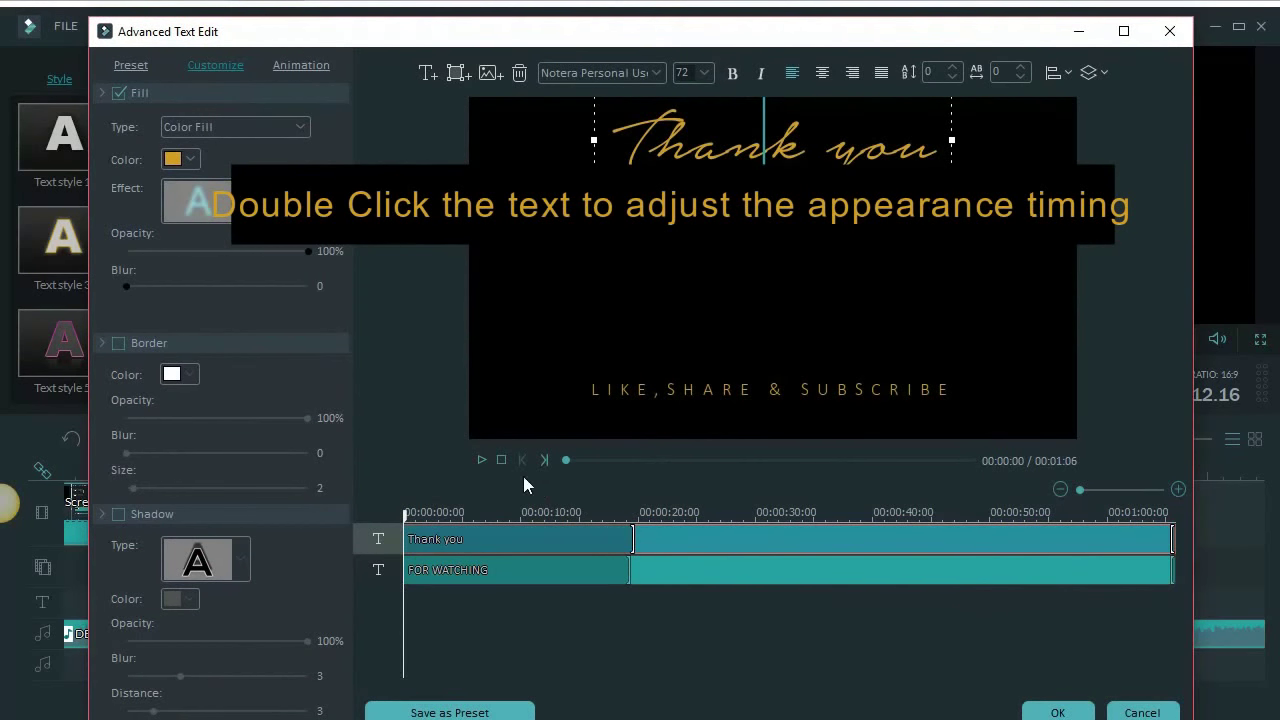
pyautogui.click(484, 459)
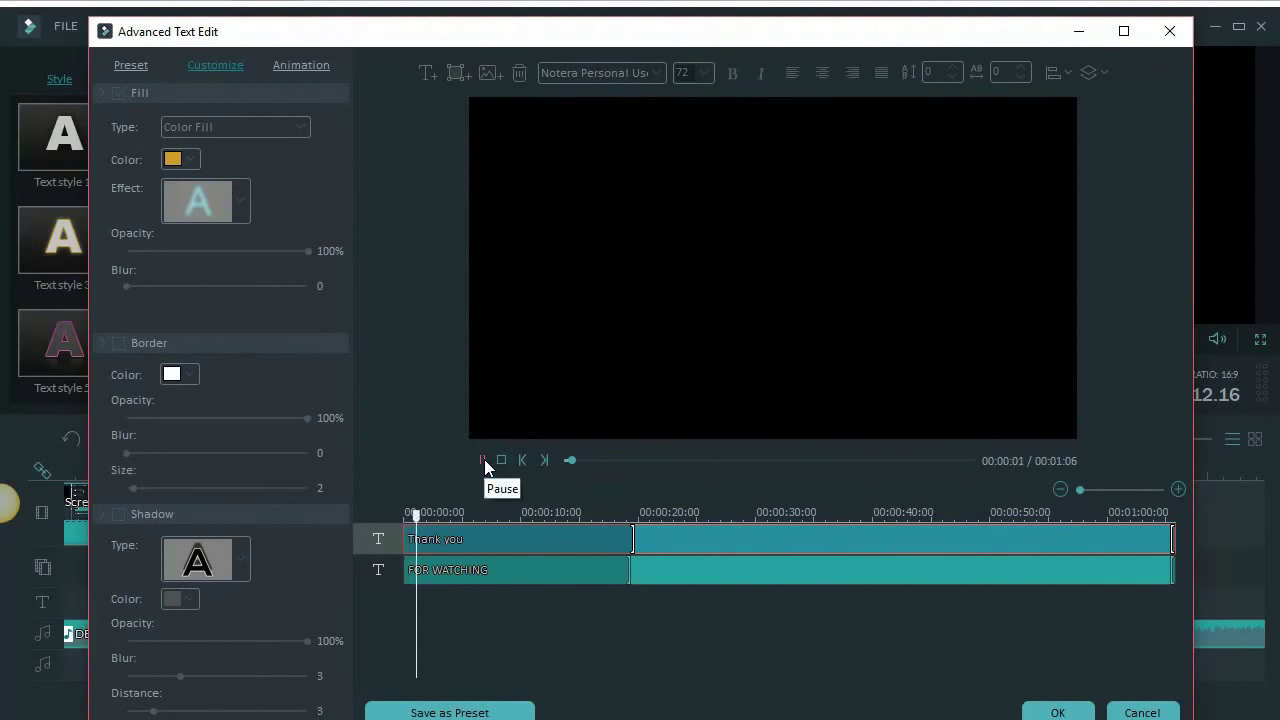
pyautogui.moveTo(632, 538); pyautogui.dragTo(463, 536)
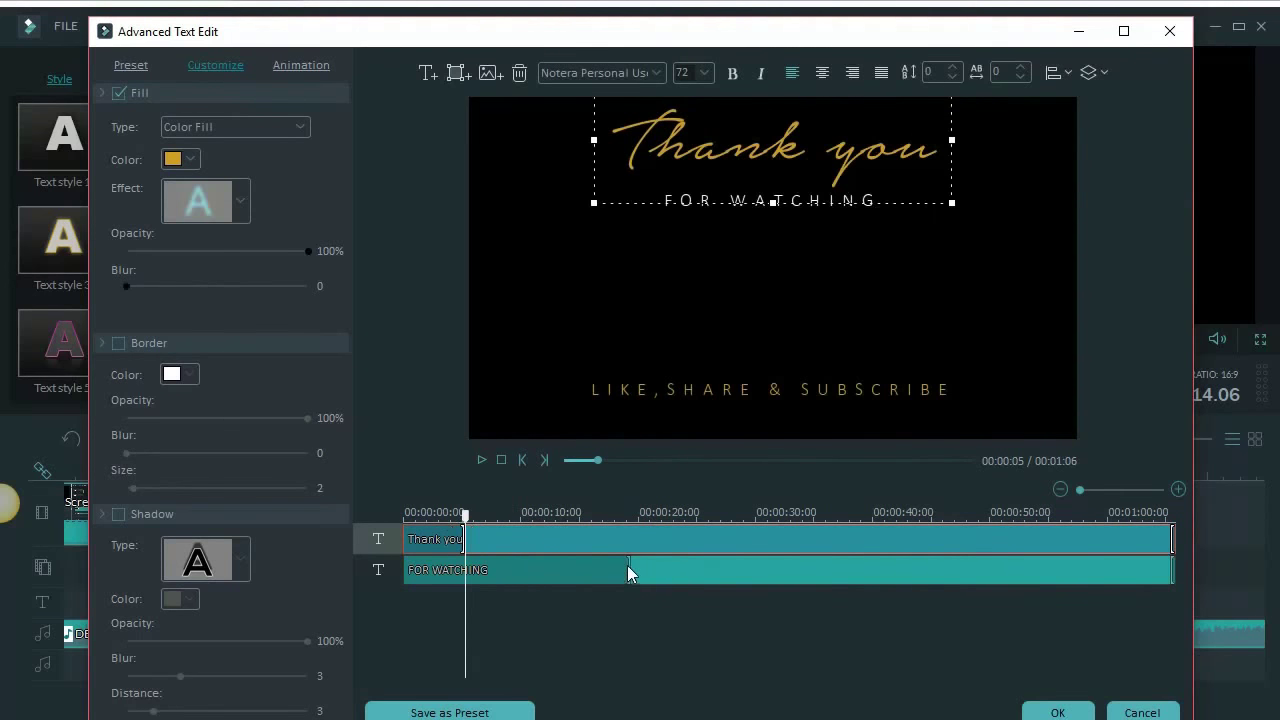
pyautogui.moveTo(627, 568); pyautogui.dragTo(497, 569)
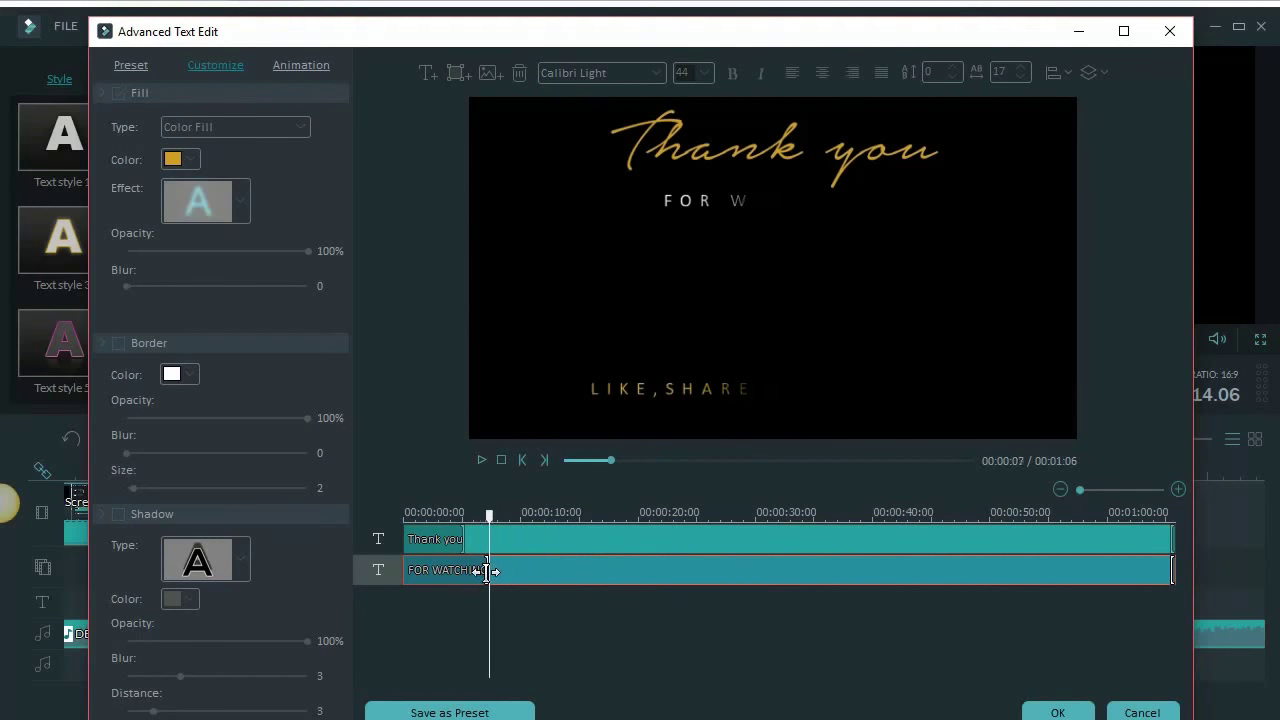
pyautogui.click(488, 571)
pyautogui.moveTo(497, 518); pyautogui.dragTo(405, 518)
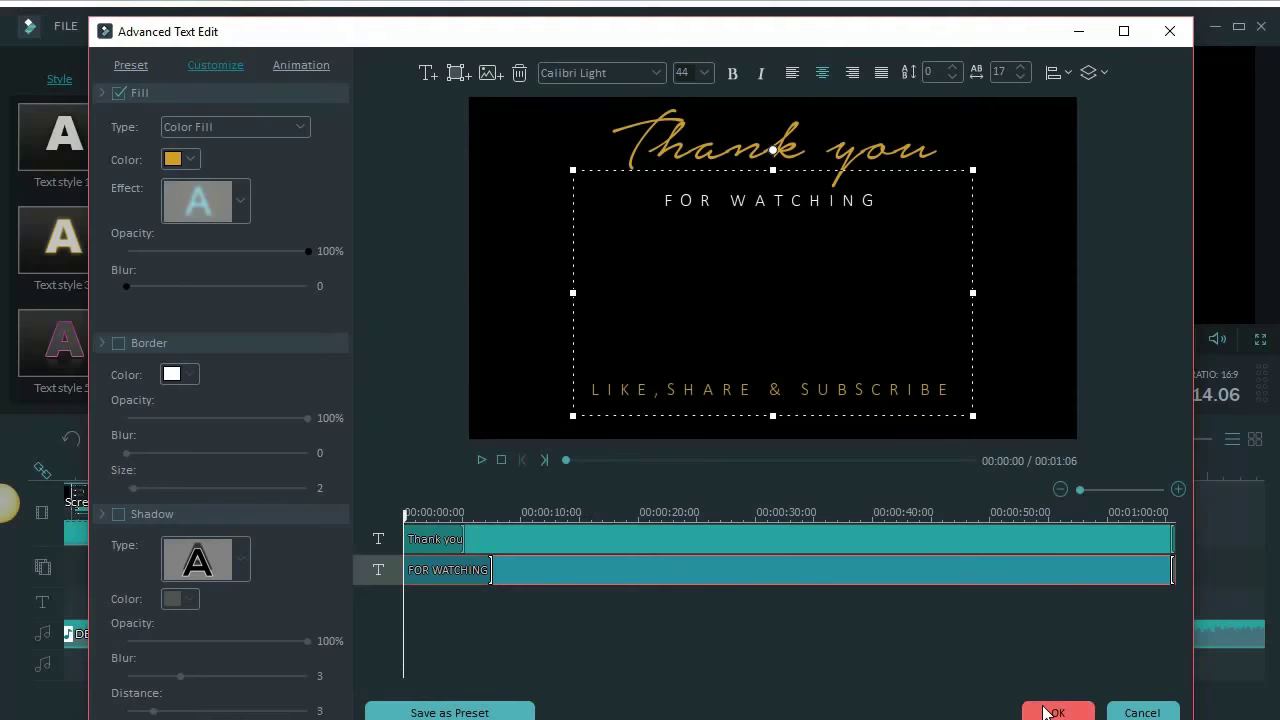
pyautogui.click(1051, 712)
# Play the ending back from just before the outro
pyautogui.moveTo(837, 478); pyautogui.dragTo(790, 472)
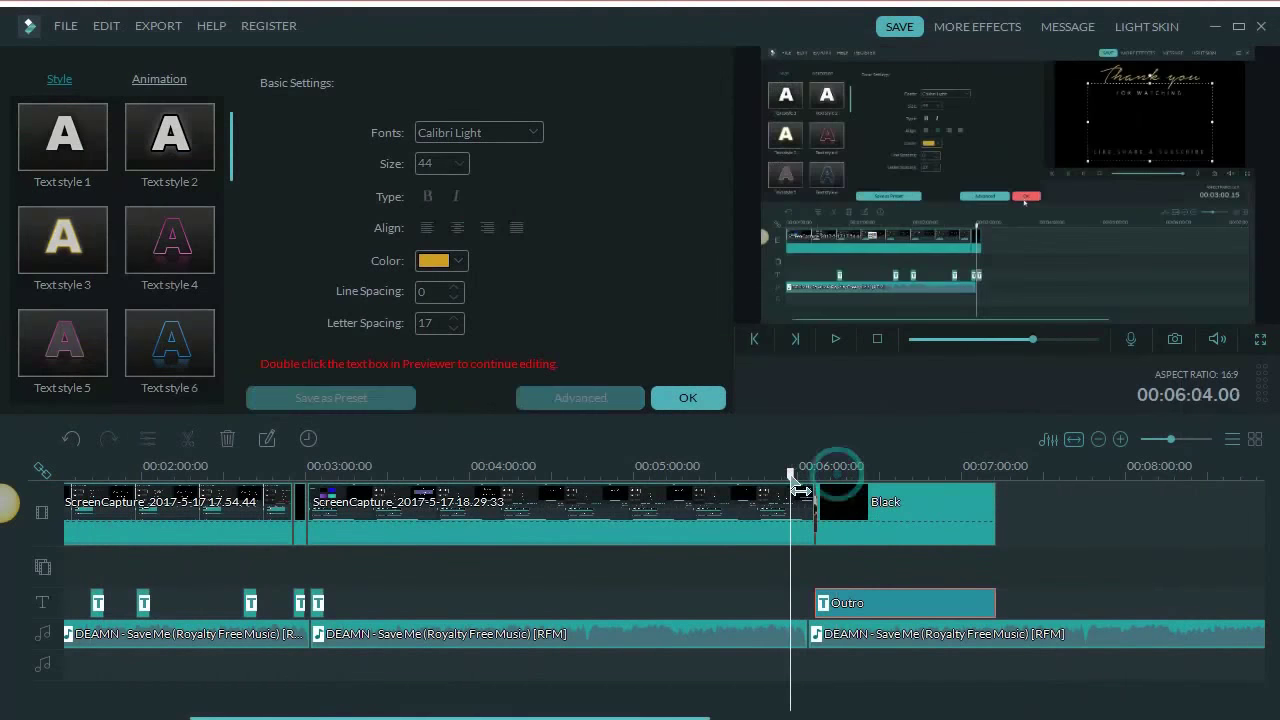
pyautogui.click(711, 397)
pyautogui.press('space')
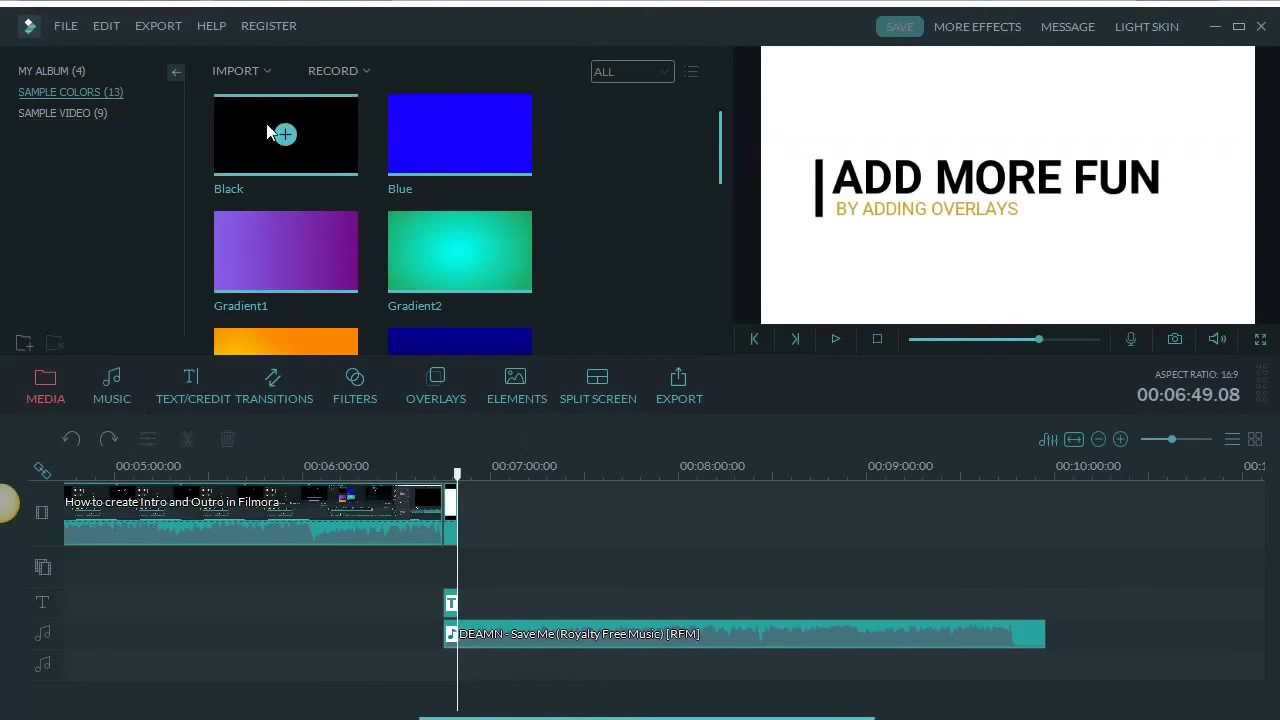
# Add a black colour clip and place the custom Intro title preset at the playhead
pyautogui.click(286, 136)
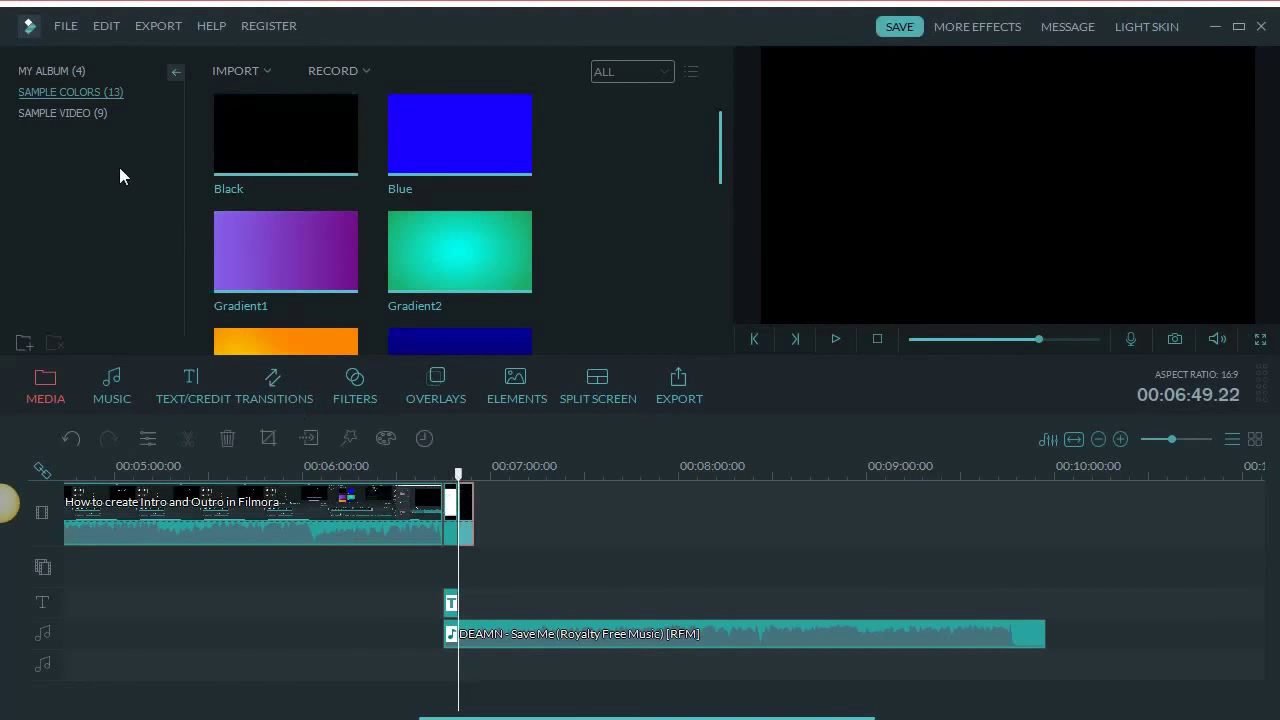
pyautogui.click(166, 390)
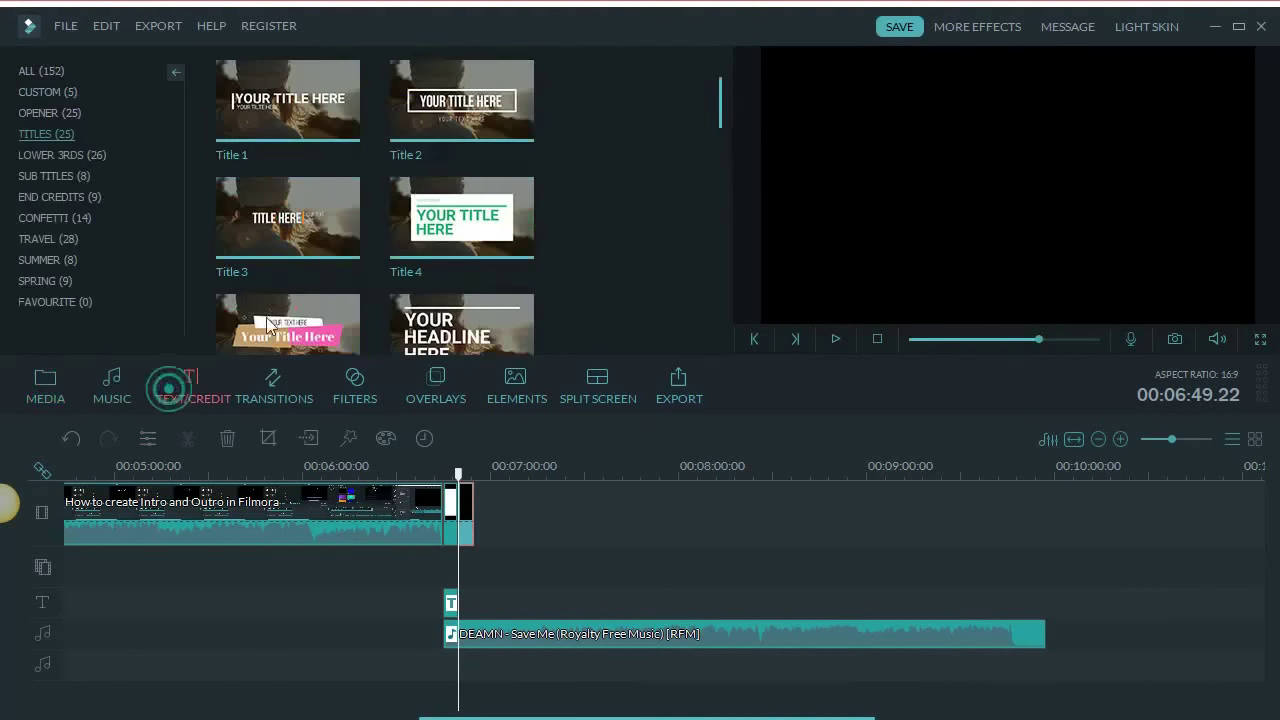
pyautogui.click(30, 92)
pyautogui.click(632, 100)
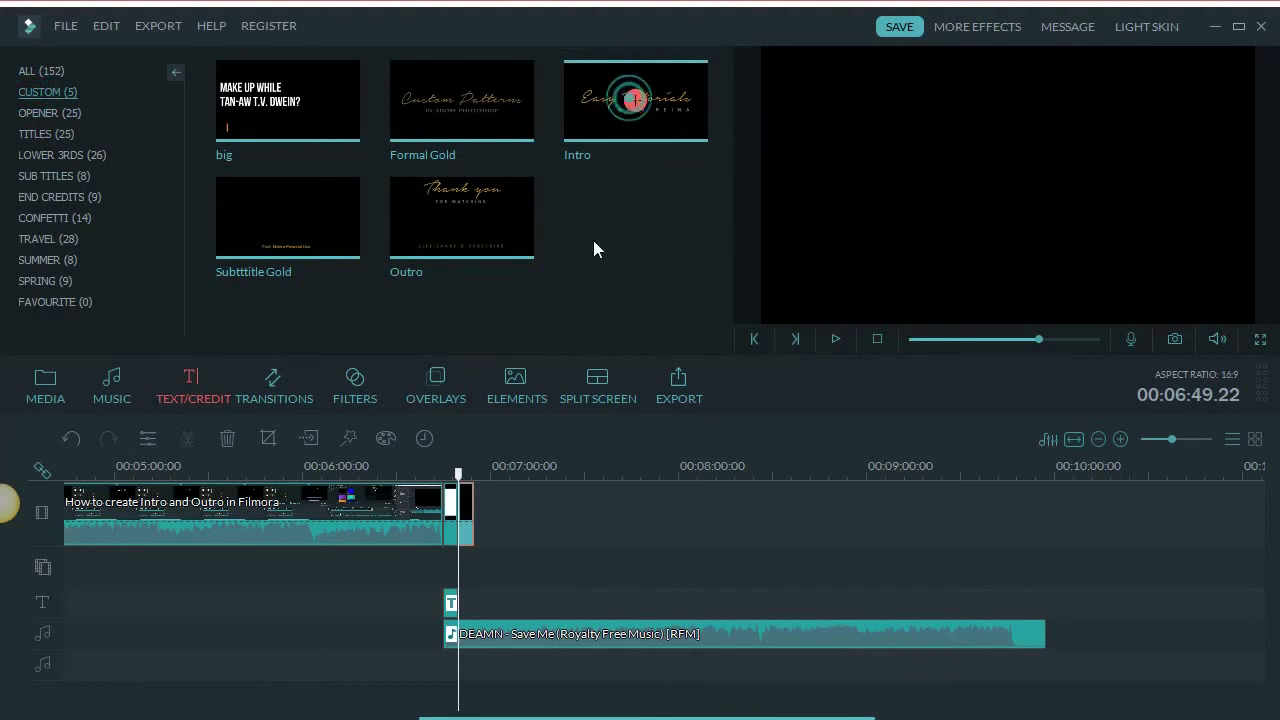
pyautogui.moveTo(594, 241); pyautogui.dragTo(494, 562)
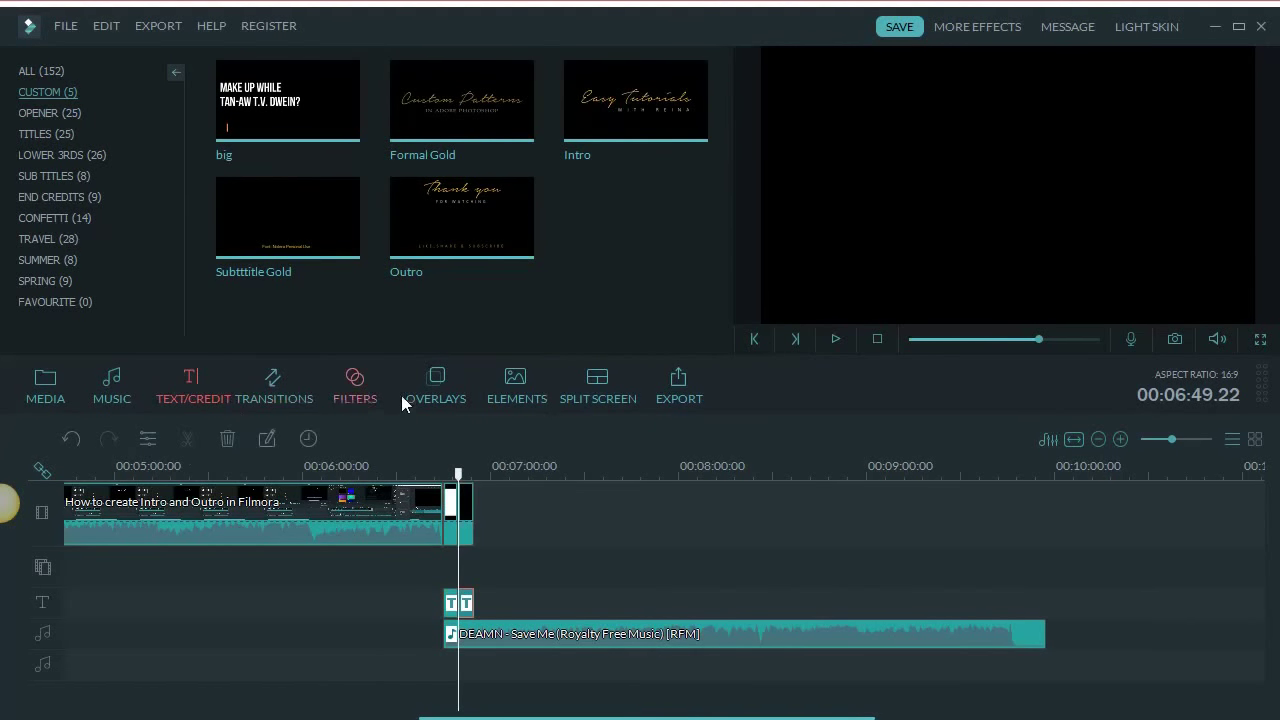
# Add the Bokeh Blur 5 overlay at the intro and play it back
pyautogui.click(437, 390)
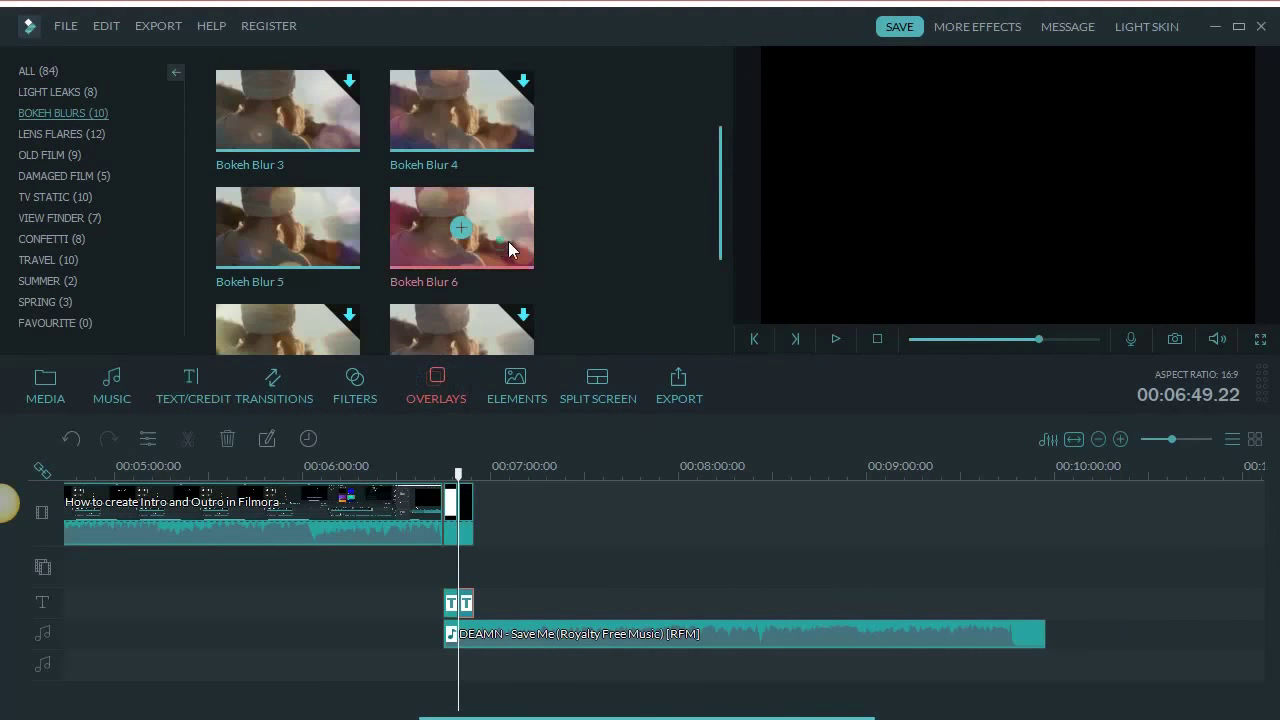
pyautogui.click(508, 242)
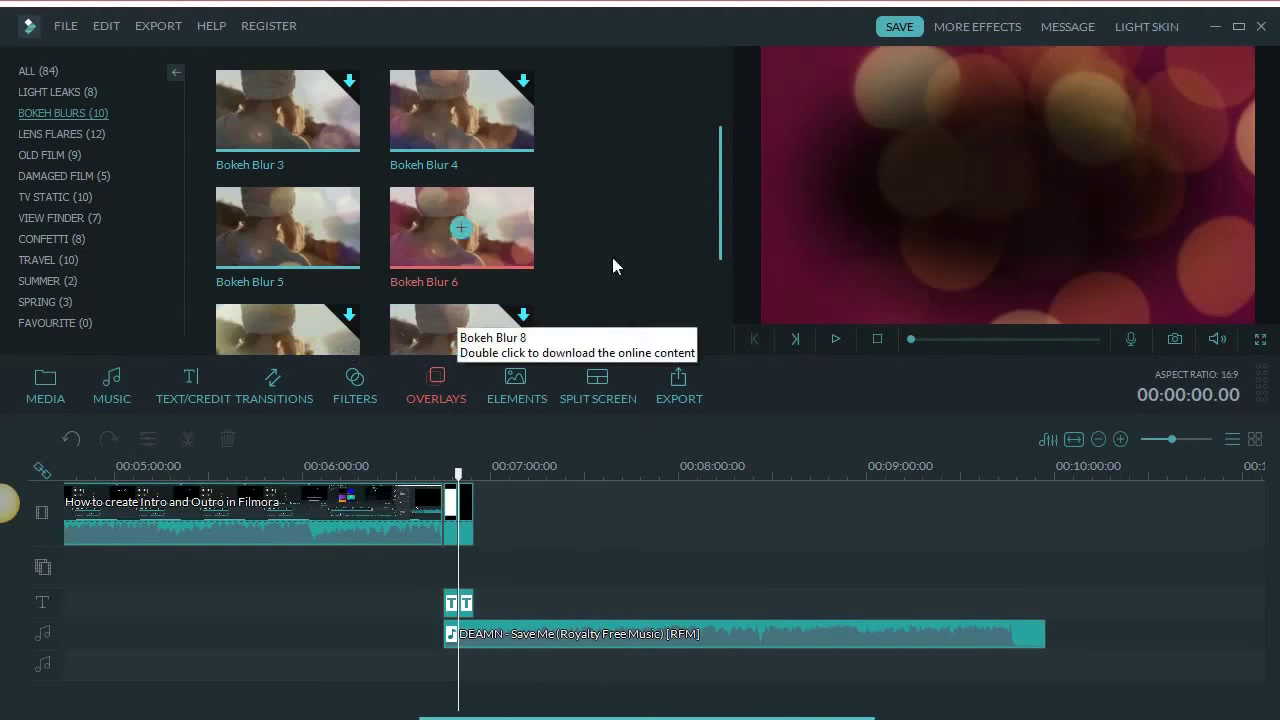
pyautogui.click(287, 226)
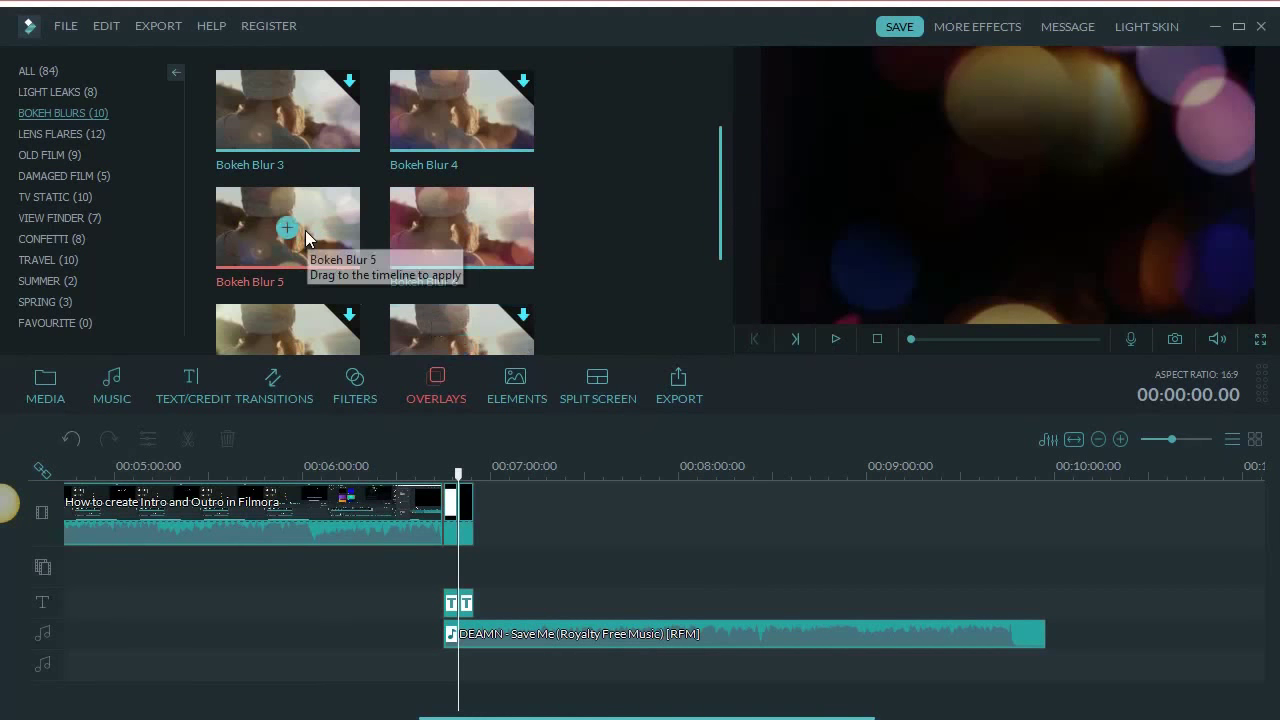
pyautogui.click(289, 227)
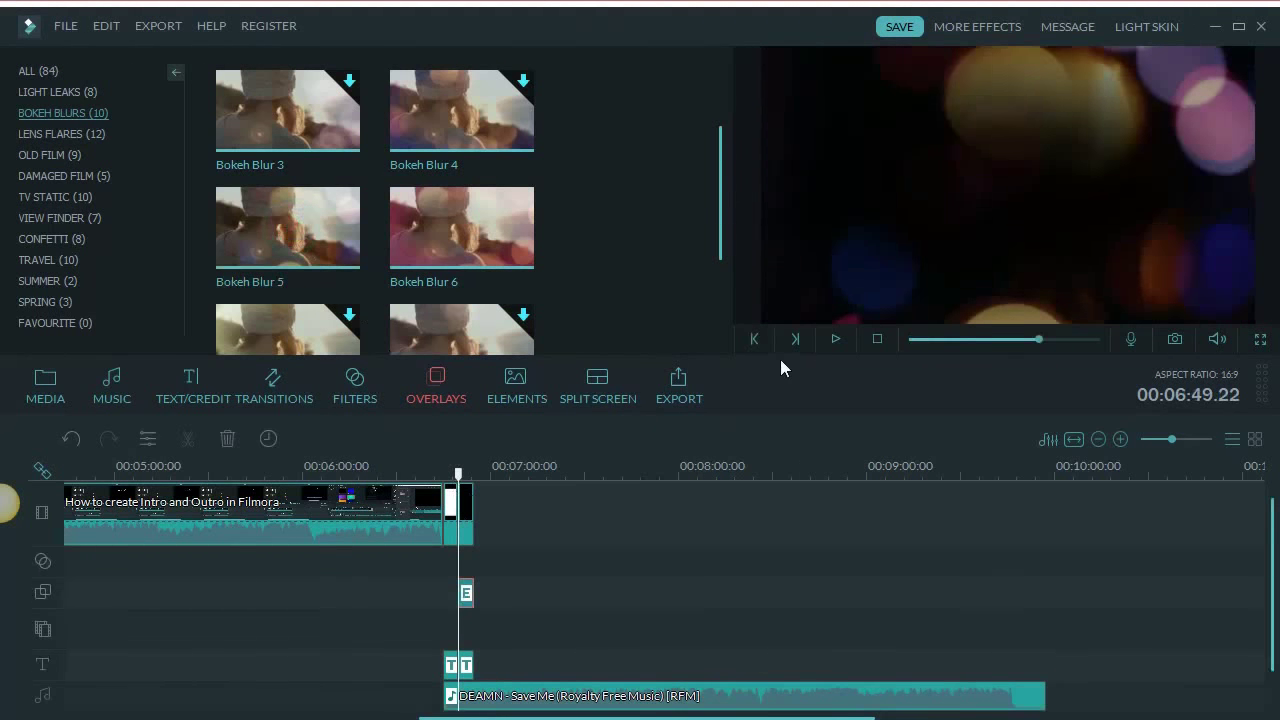
pyautogui.click(836, 340)
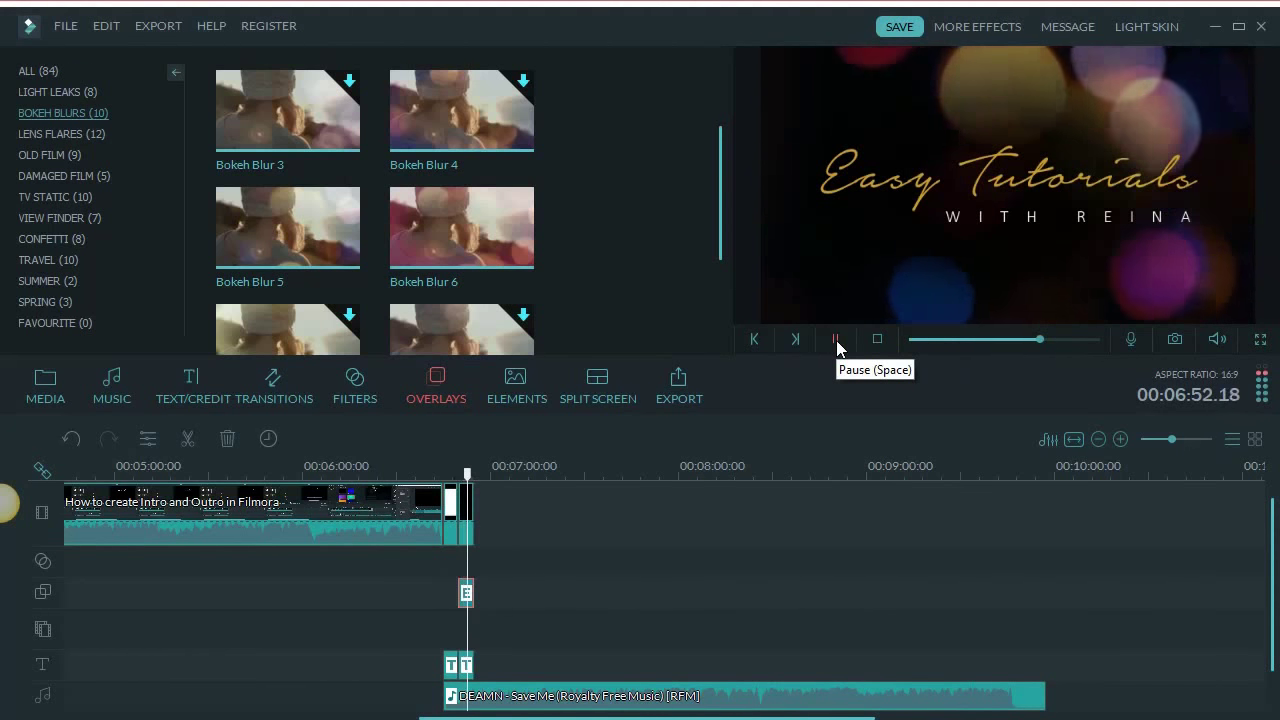
pyautogui.click(836, 340)
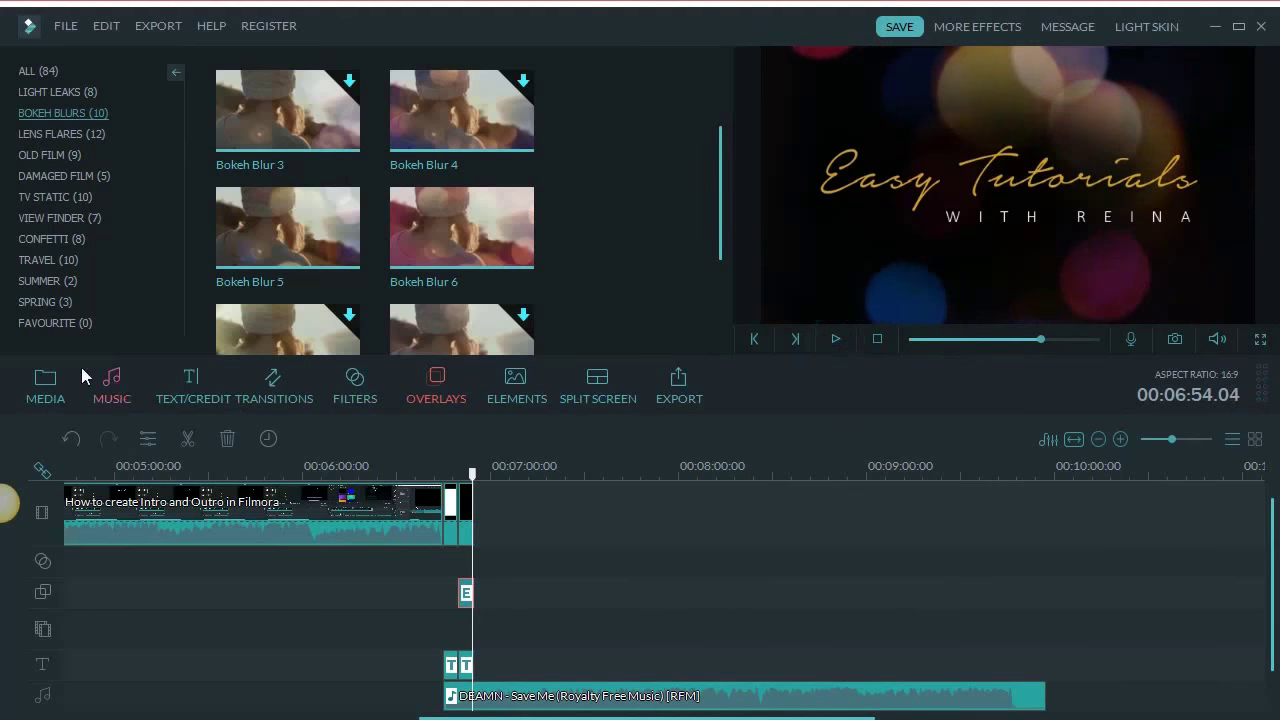
pyautogui.click(28, 385)
# Append a Black clip with the Outro title and lengthen the Black clip to about 07:23
pyautogui.click(279, 134)
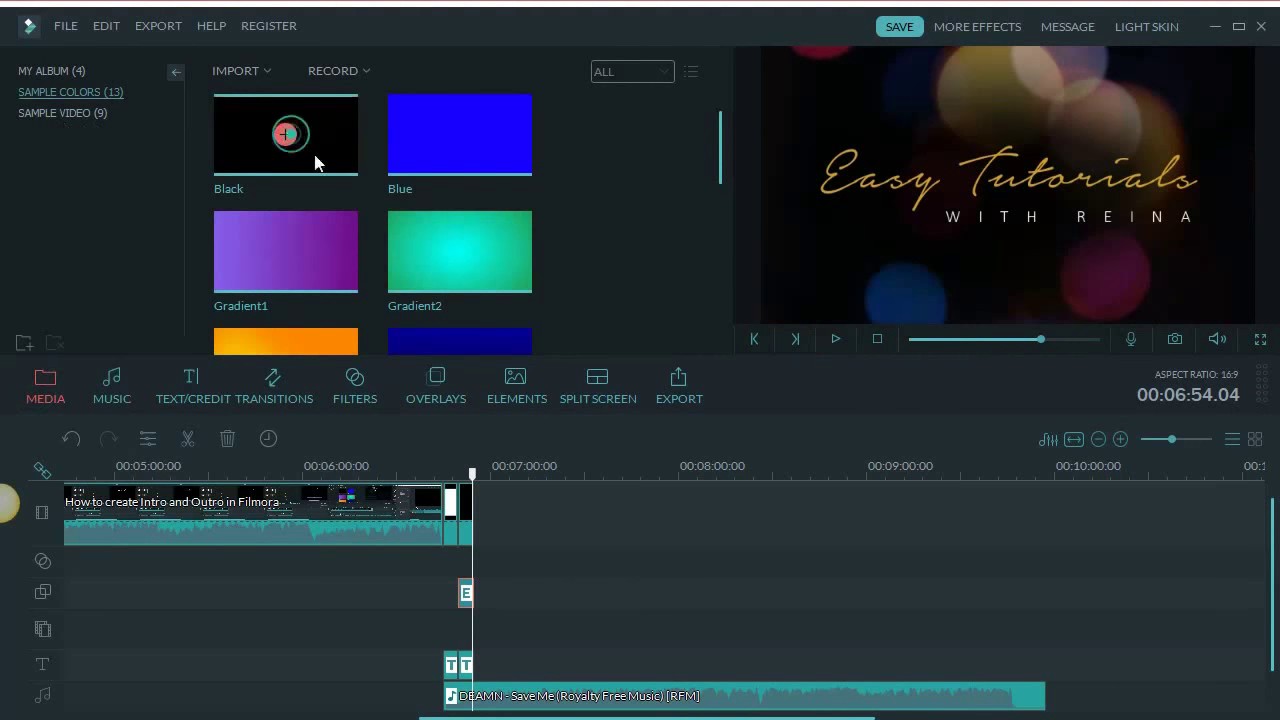
pyautogui.click(176, 390)
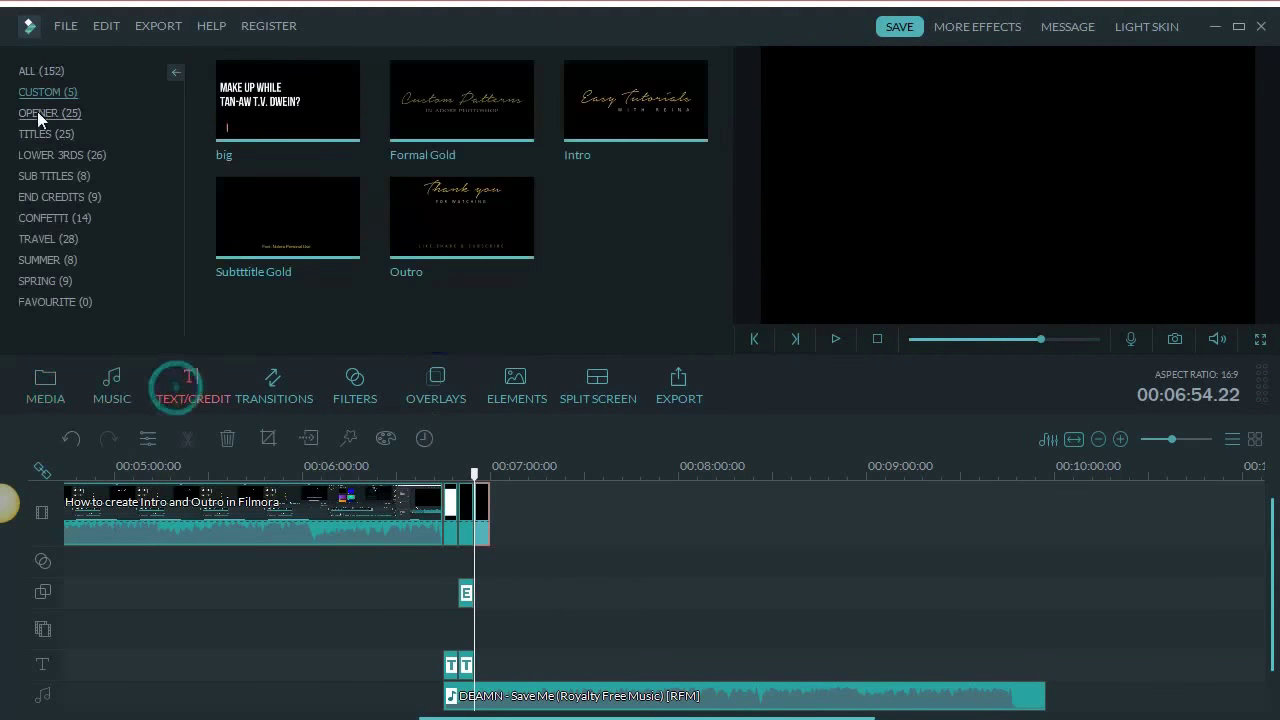
pyautogui.click(461, 218)
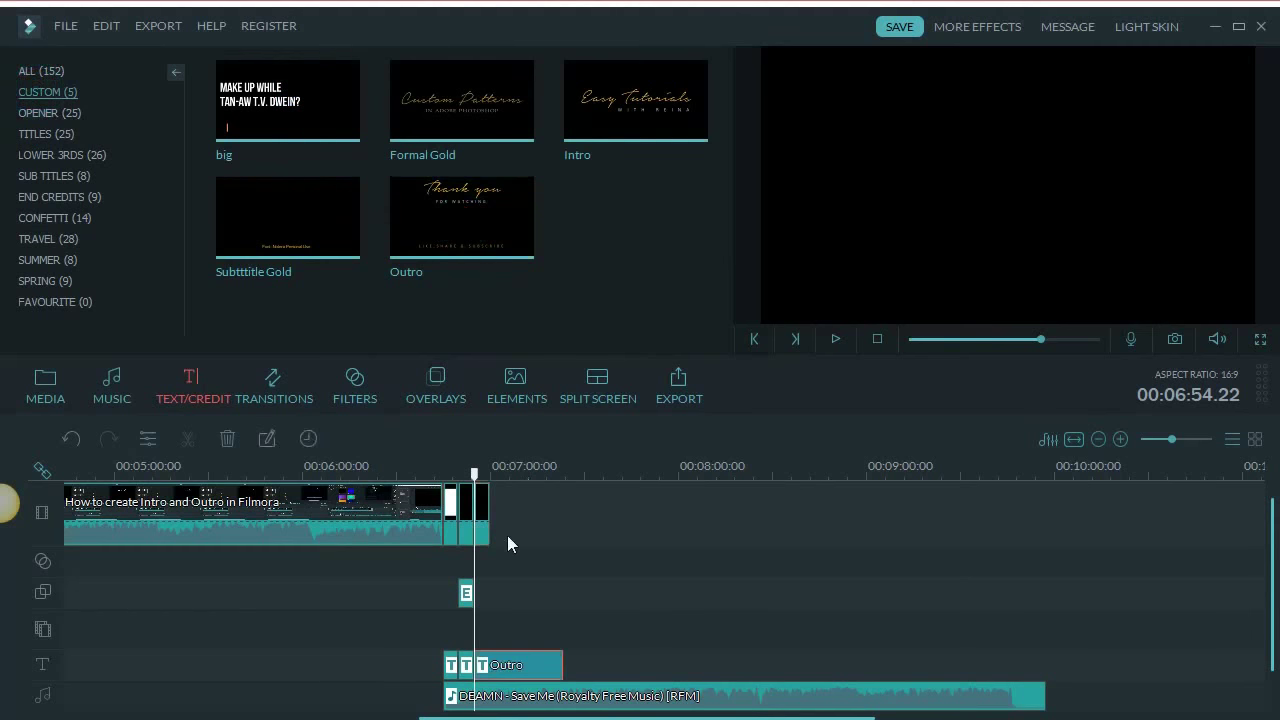
pyautogui.moveTo(487, 521); pyautogui.dragTo(563, 522)
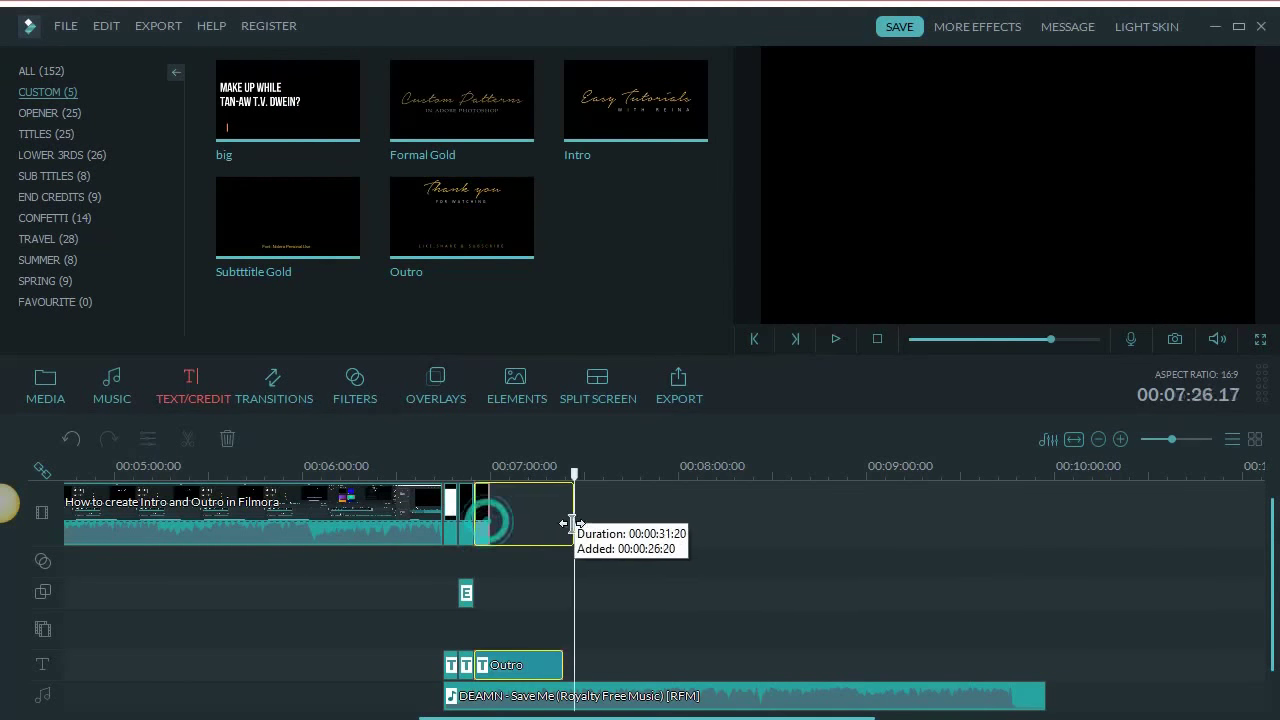
pyautogui.click(472, 477)
# Add the Light Leak 1 overlay and stretch it to end with the Black clip
pyautogui.click(424, 397)
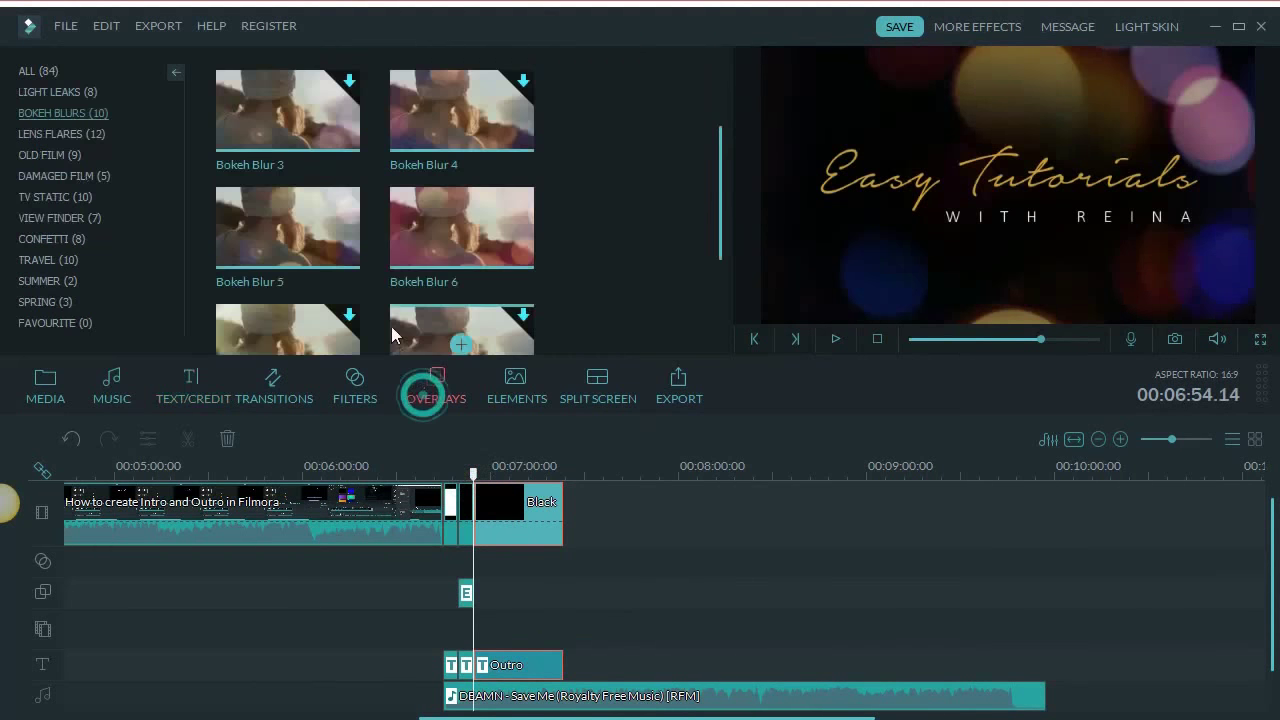
pyautogui.moveTo(719, 211); pyautogui.dragTo(733, 282)
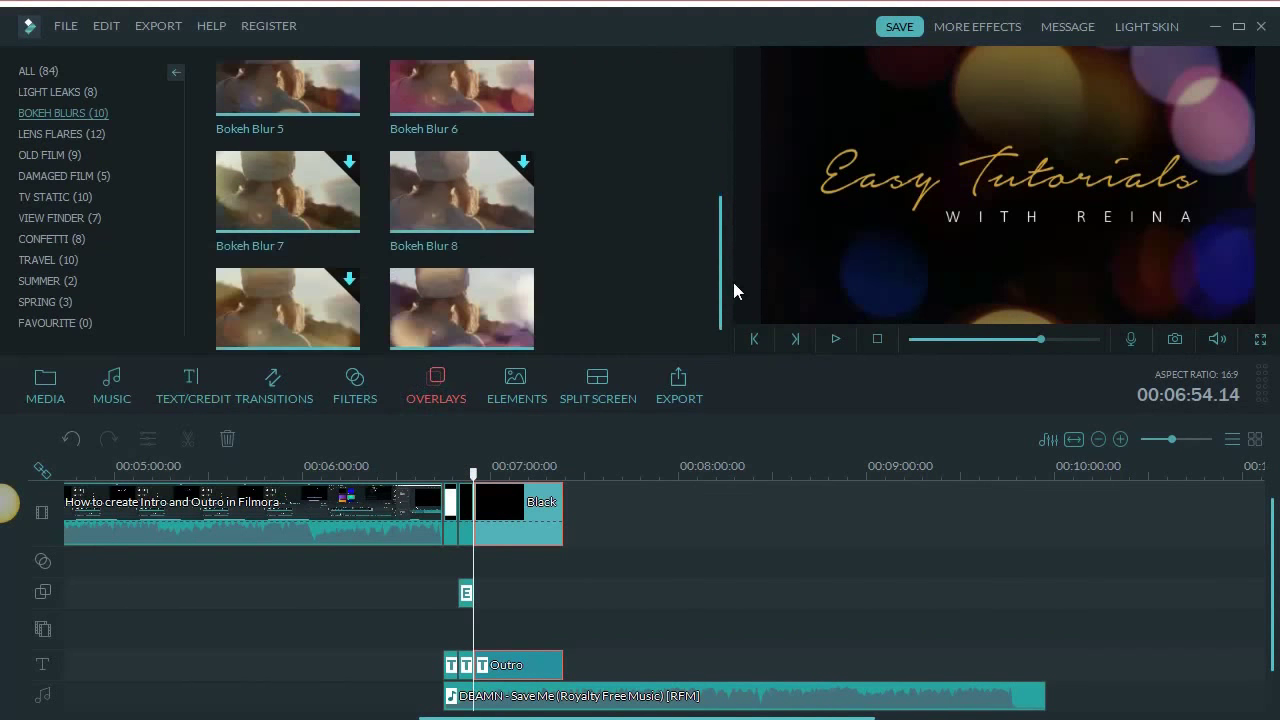
pyautogui.click(505, 306)
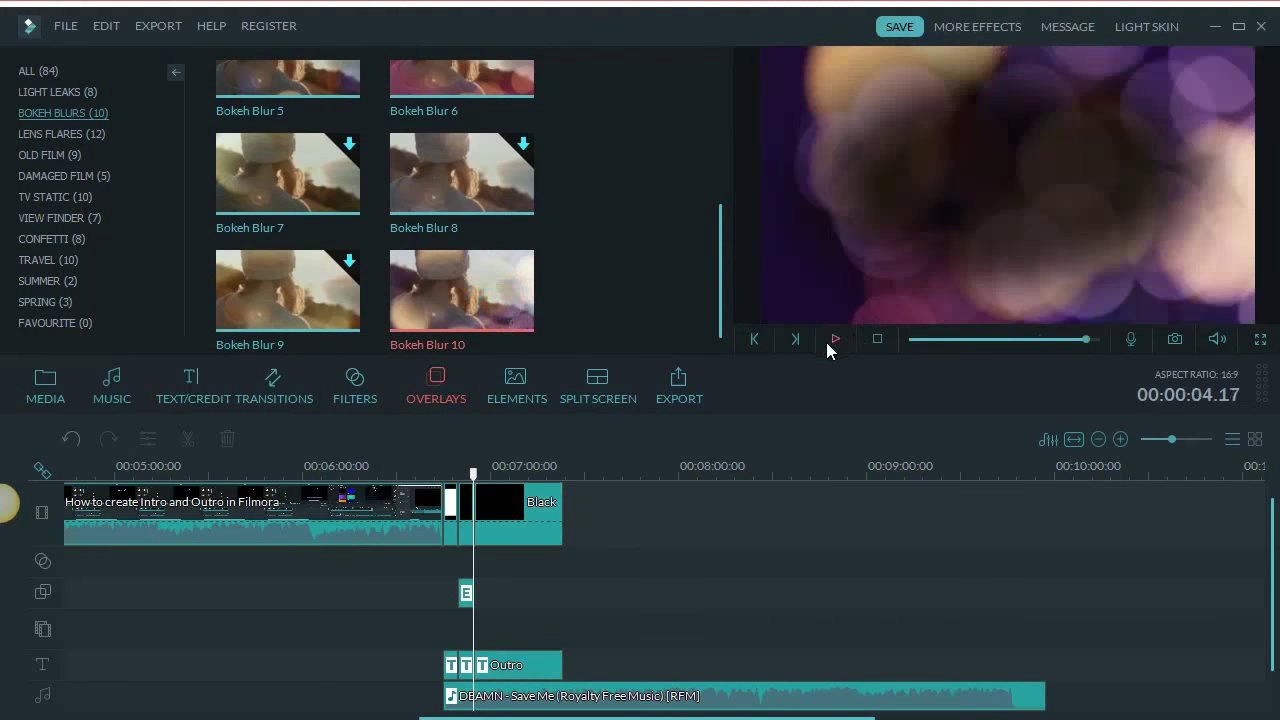
pyautogui.moveTo(725, 238); pyautogui.dragTo(735, 128)
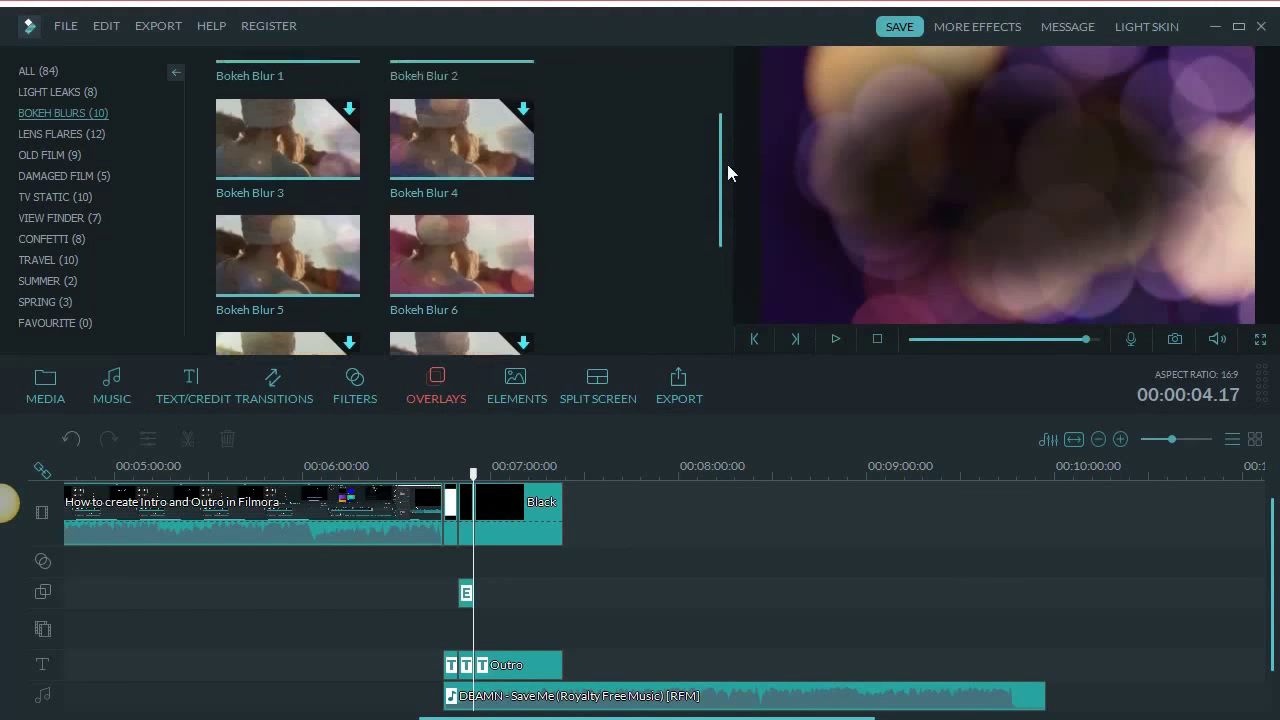
pyautogui.click(66, 92)
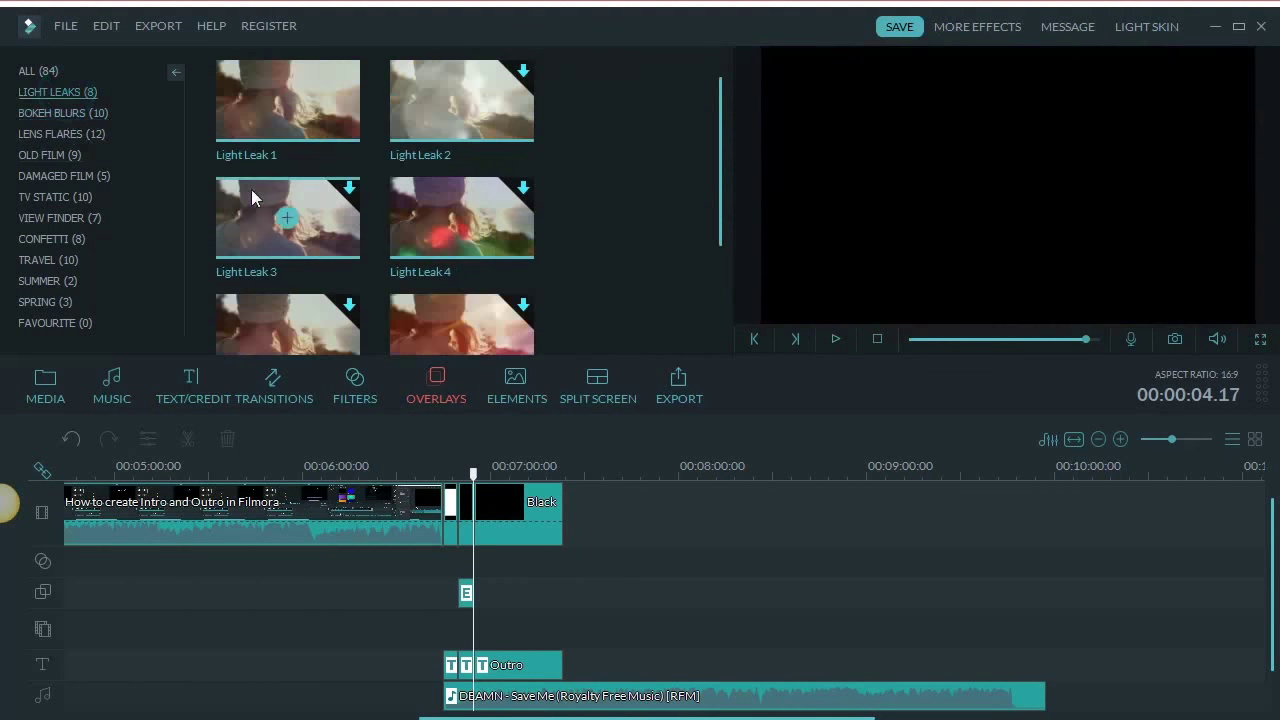
pyautogui.click(307, 131)
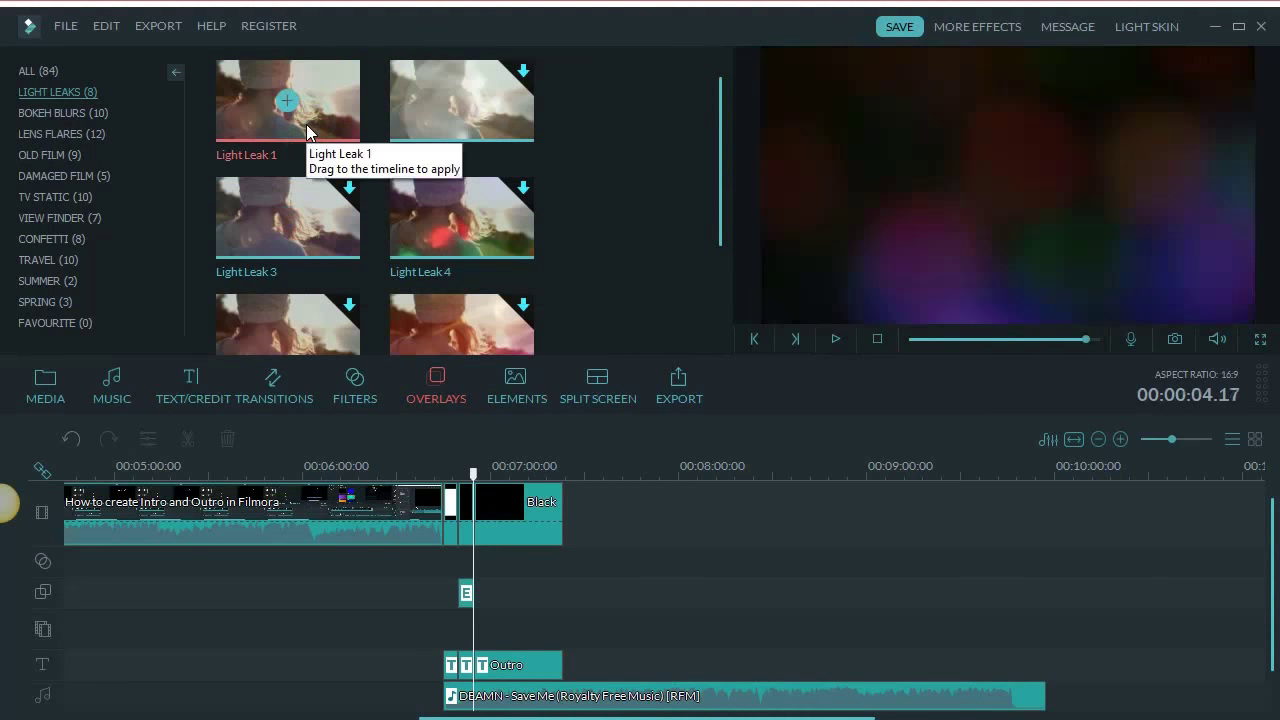
pyautogui.moveTo(725, 191)
pyautogui.mouseDown()
pyautogui.moveTo(730, 273)
pyautogui.moveTo(731, 147)
pyautogui.mouseUp()
pyautogui.click(834, 340)
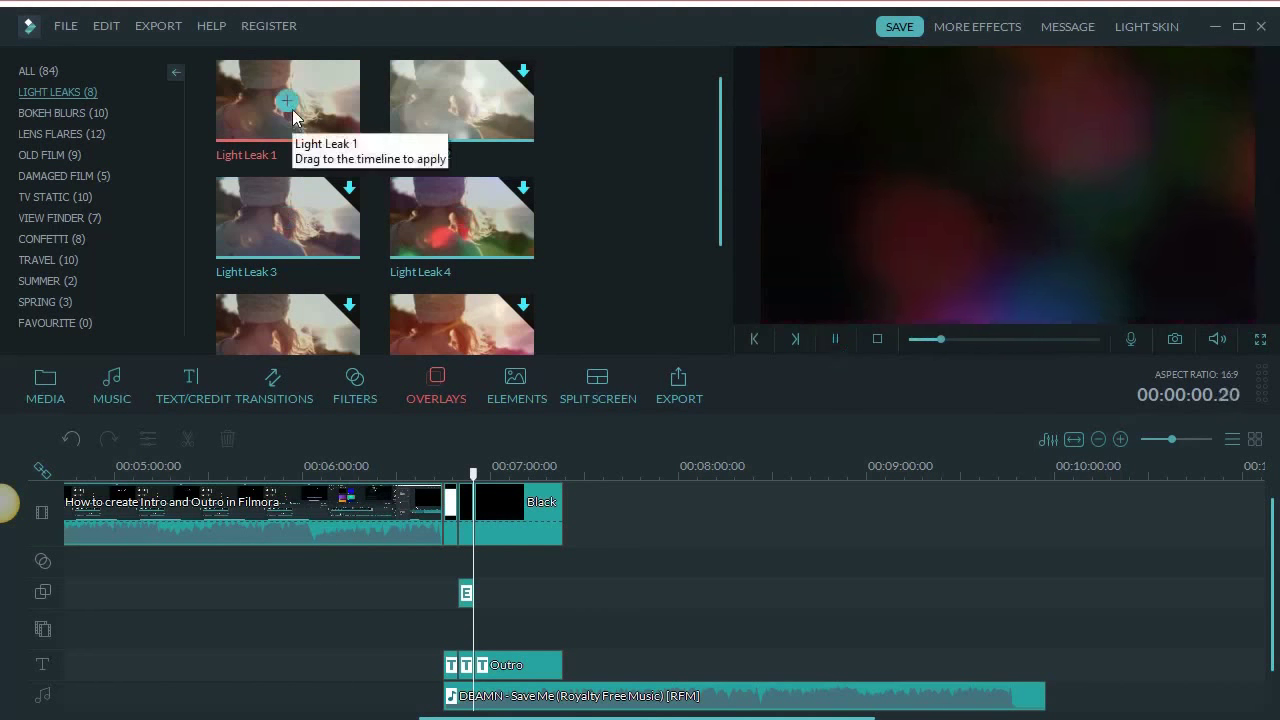
pyautogui.click(288, 100)
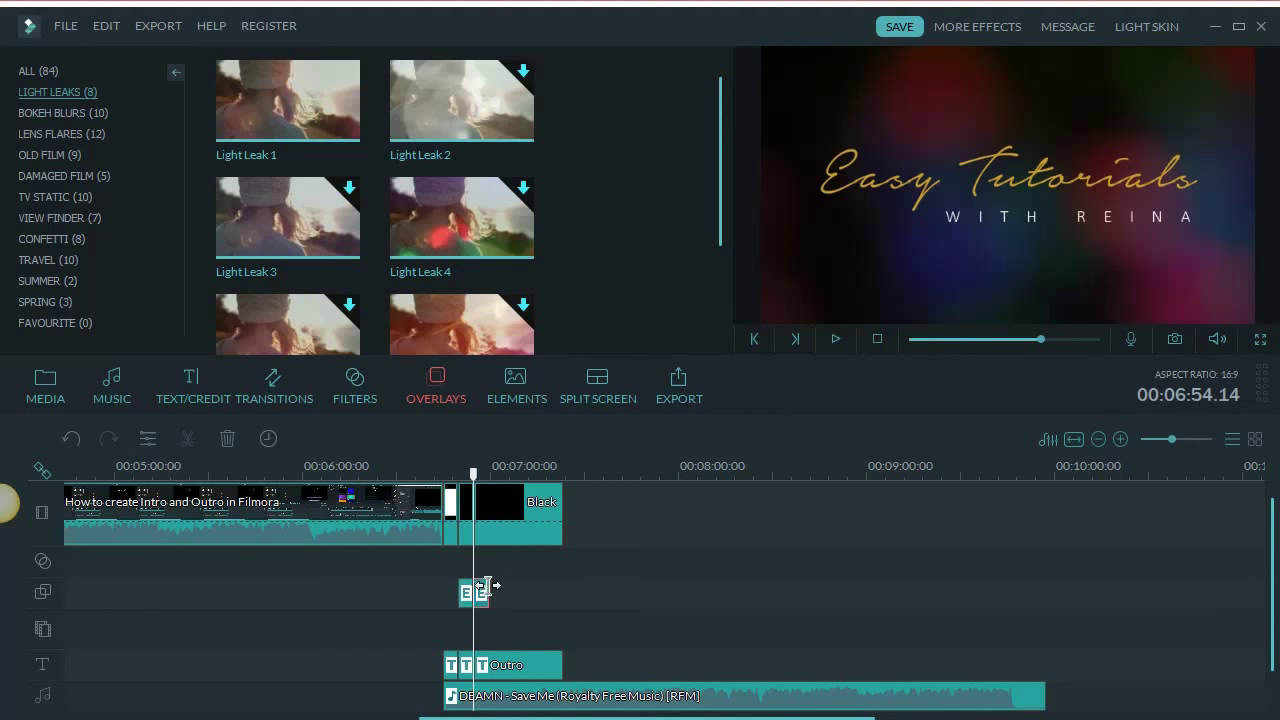
pyautogui.moveTo(487, 586); pyautogui.dragTo(562, 590)
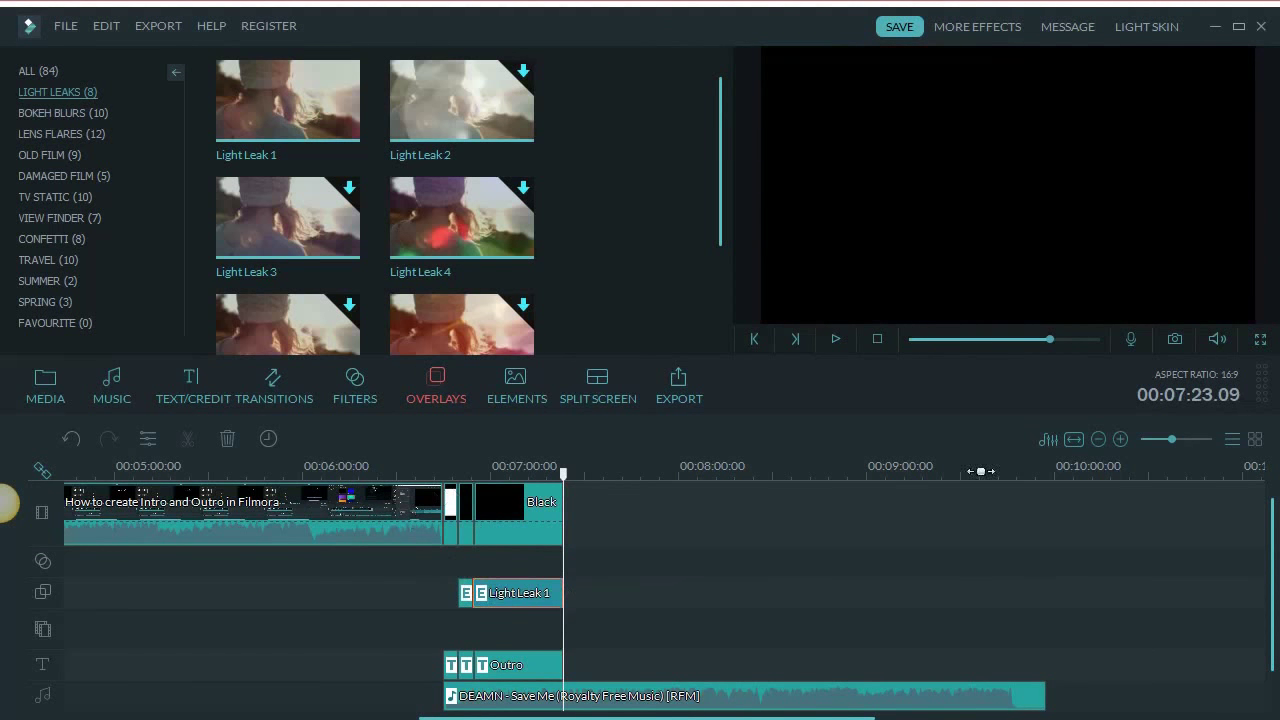
pyautogui.moveTo(1172, 440); pyautogui.dragTo(1193, 440)
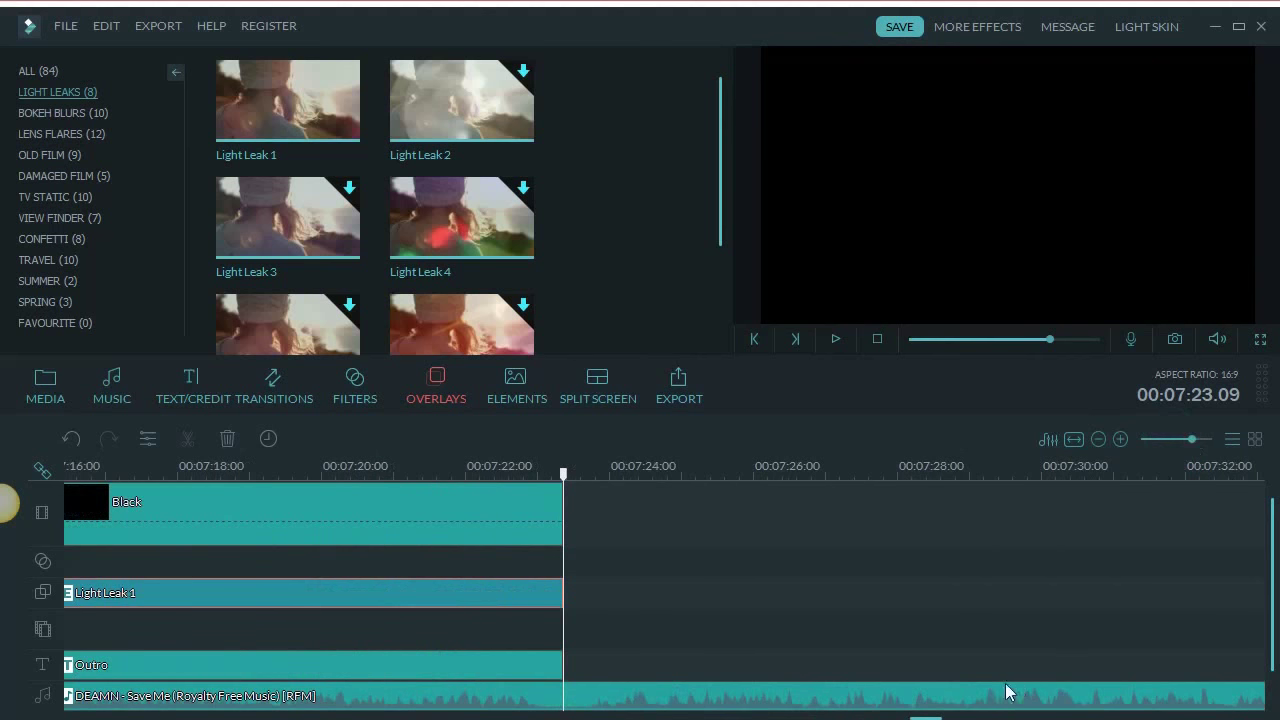
# Align Light Leak 1's start with the Outro title at 06:54 and play back the outro
pyautogui.moveTo(940, 717); pyautogui.dragTo(870, 717)
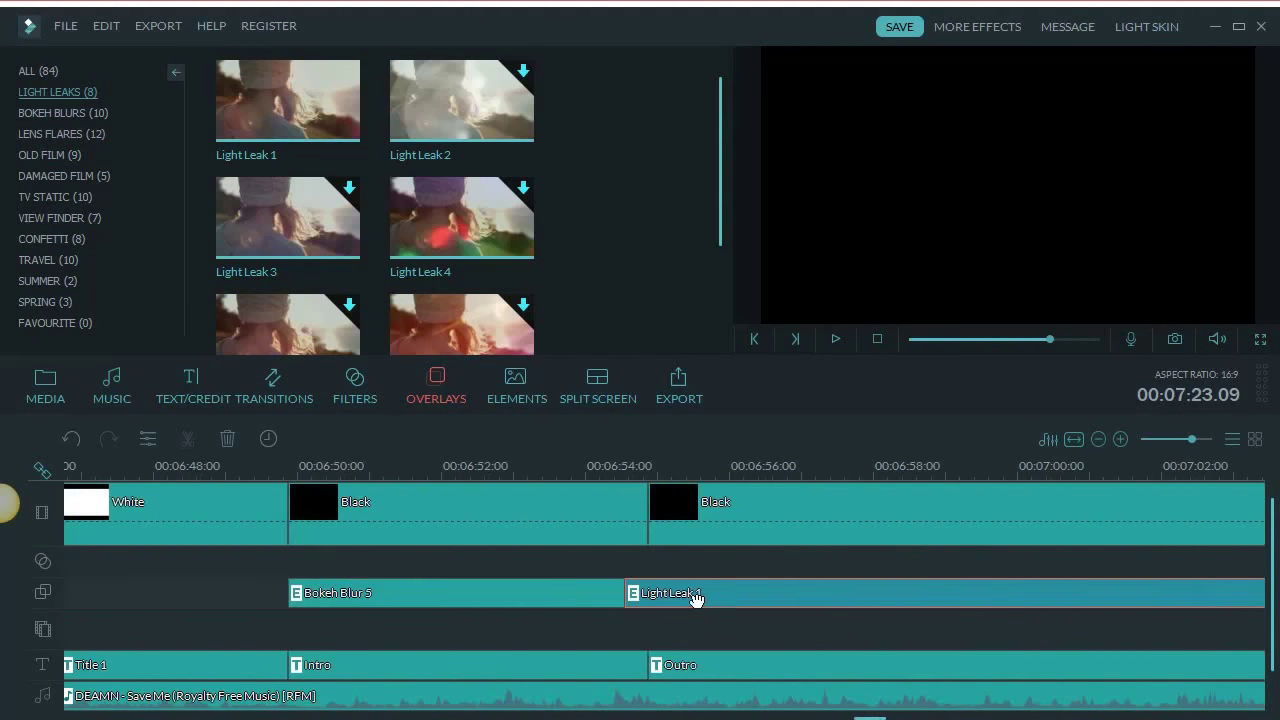
pyautogui.click(617, 600)
pyautogui.moveTo(655, 596)
pyautogui.mouseDown()
pyautogui.moveTo(679, 596)
pyautogui.moveTo(648, 591)
pyautogui.mouseUp()
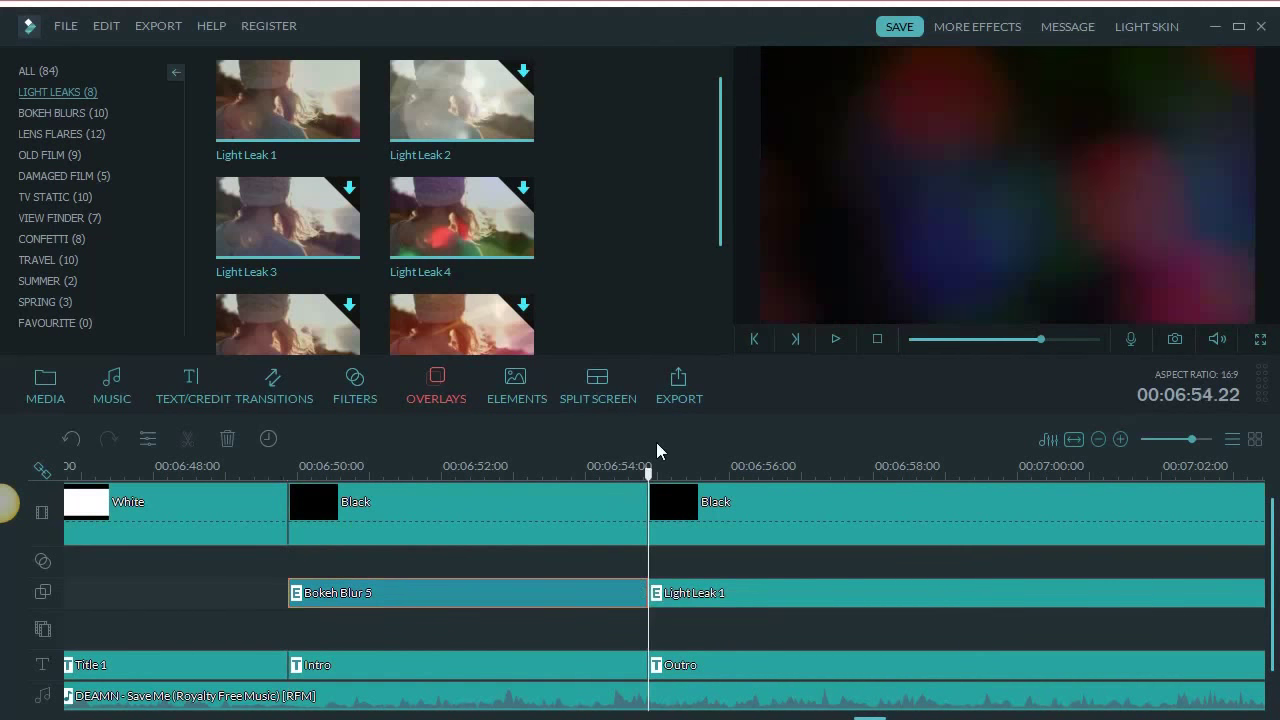
pyautogui.click(837, 339)
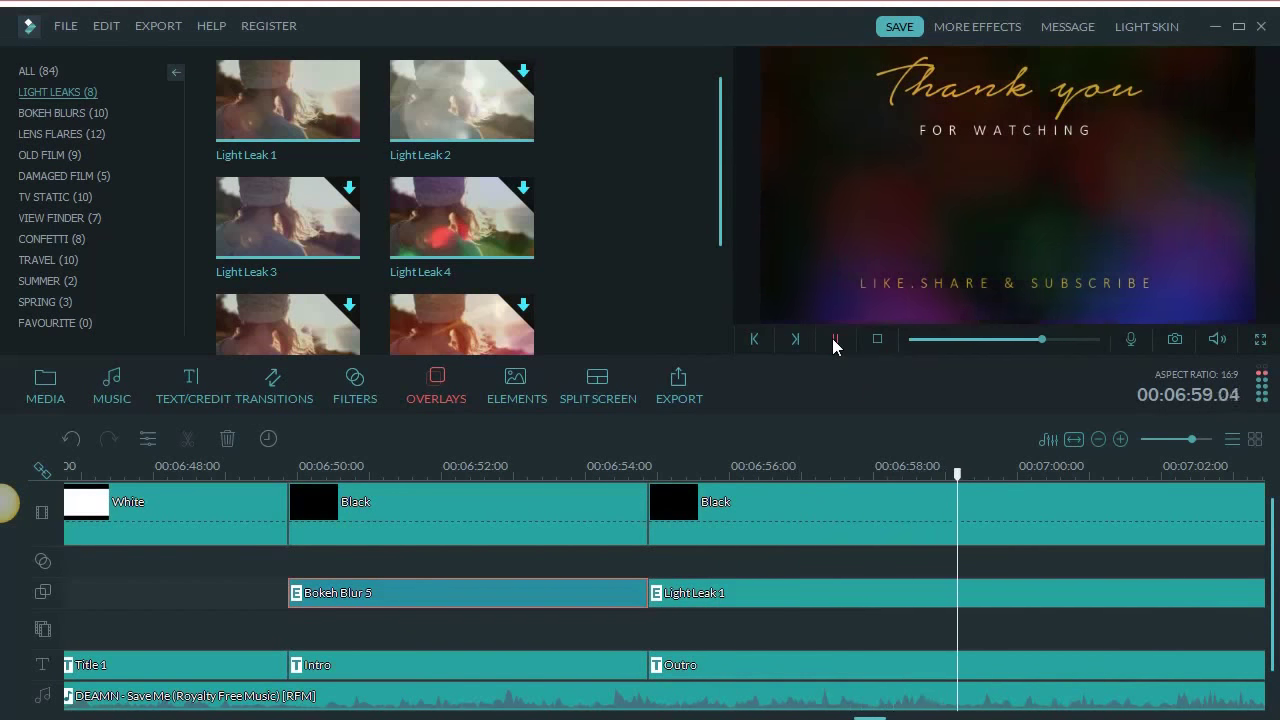
pyautogui.click(833, 340)
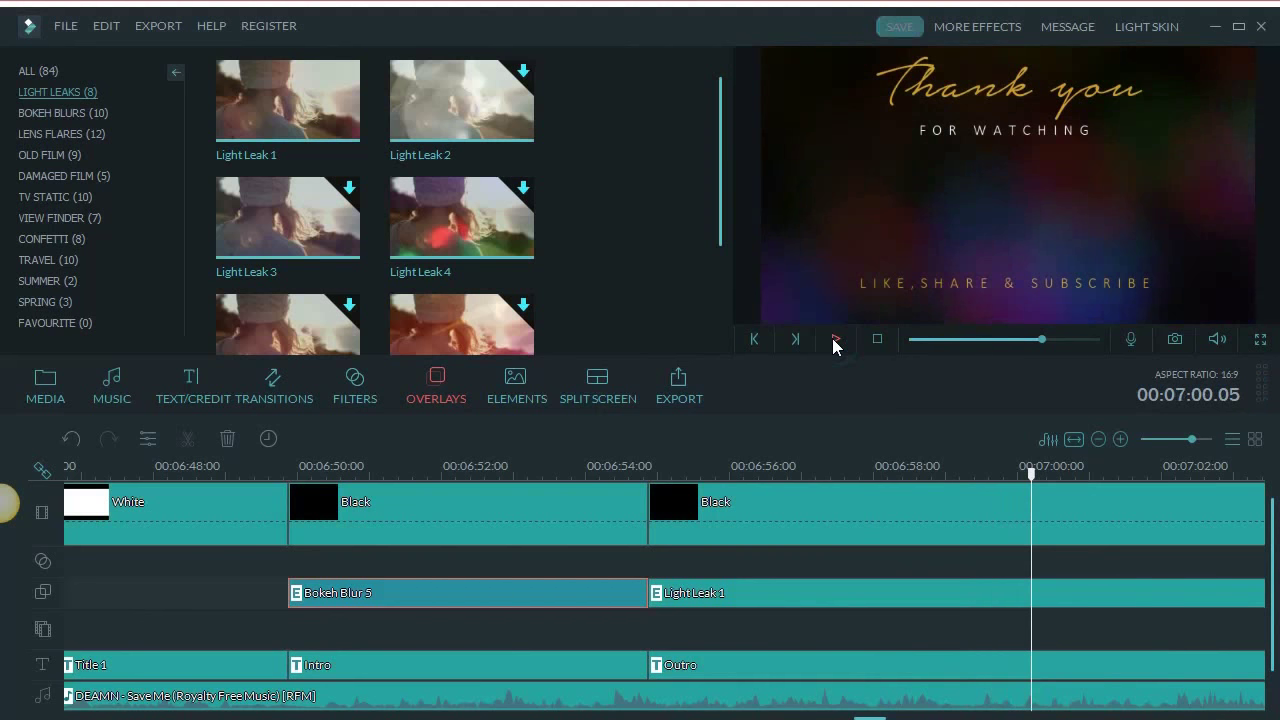